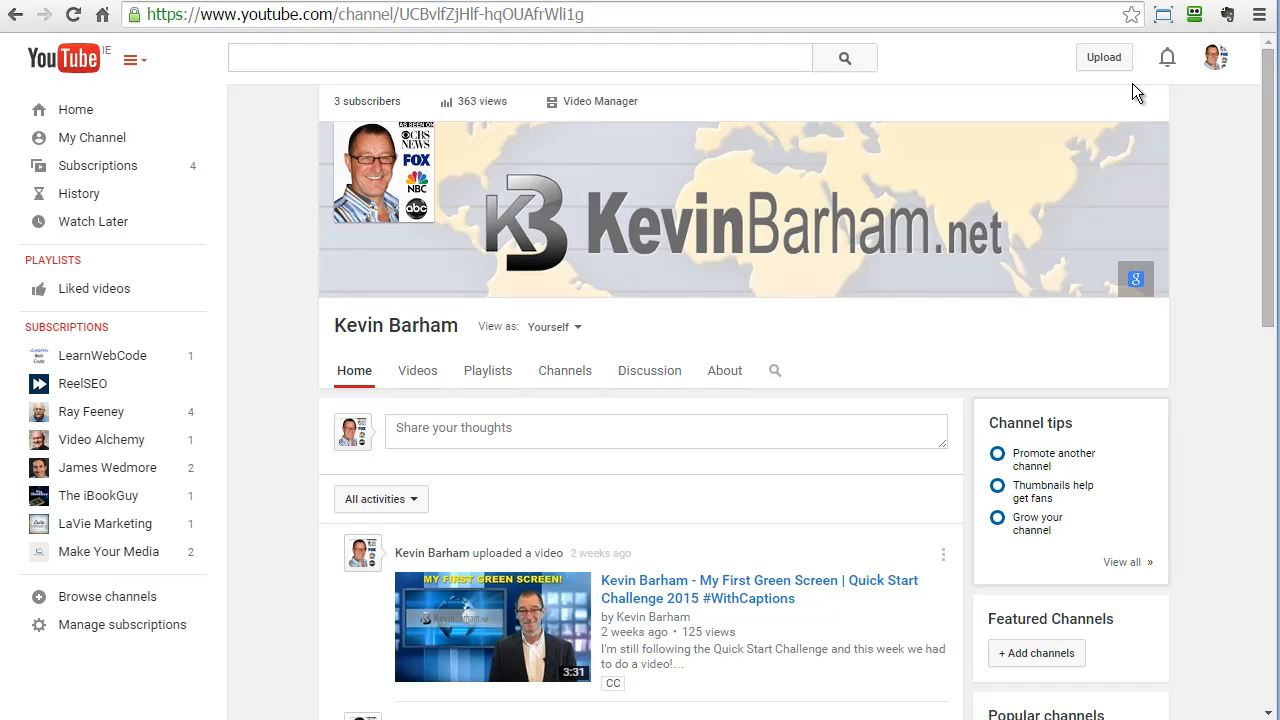
Open the video "Raven - Down by the river" for editing from the channel's Video Manager and examine its thumbnail options
{"action": "mouse_move", "coordinate": [1114, 132]}
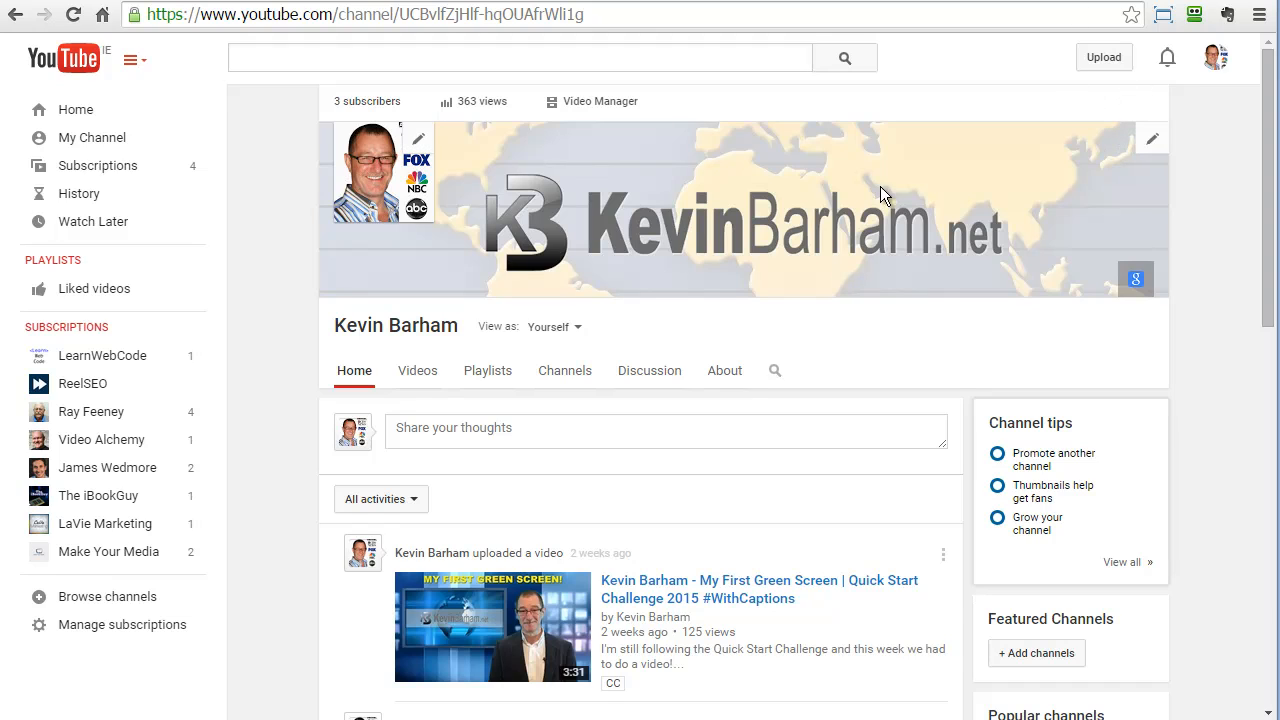
{"action": "left_click", "coordinate": [601, 104]}
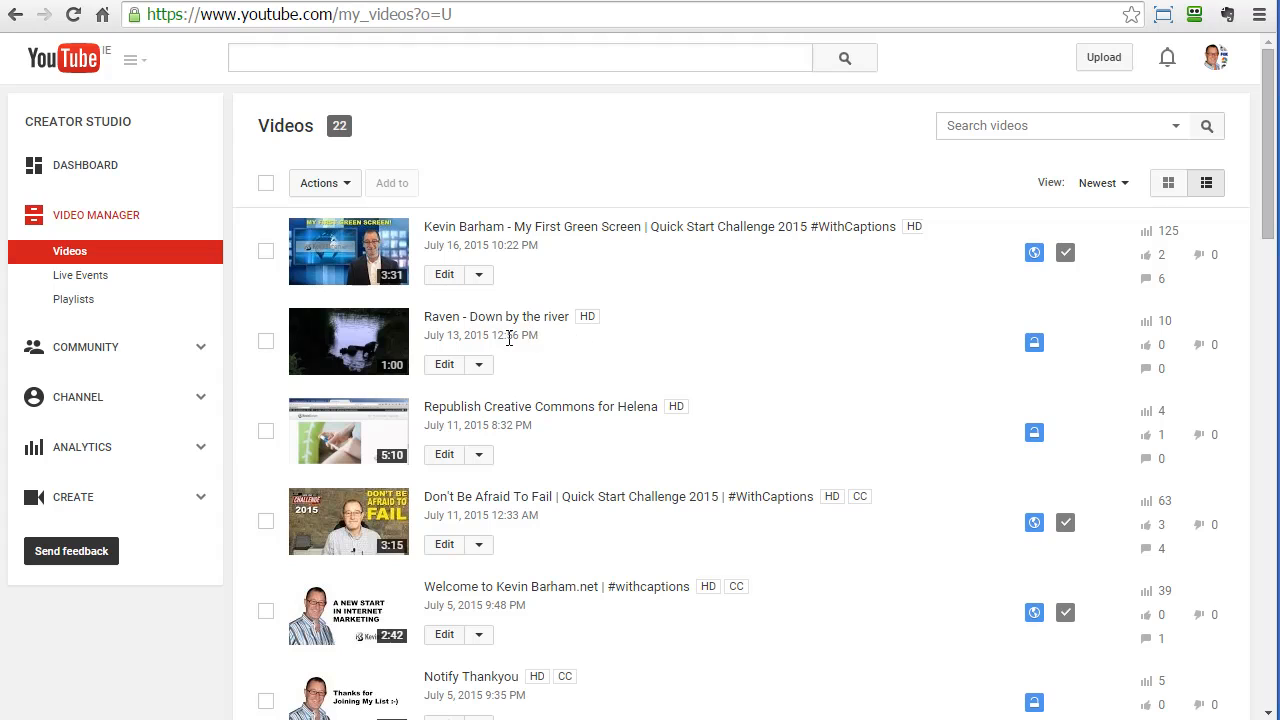
{"action": "left_click", "coordinate": [441, 366]}
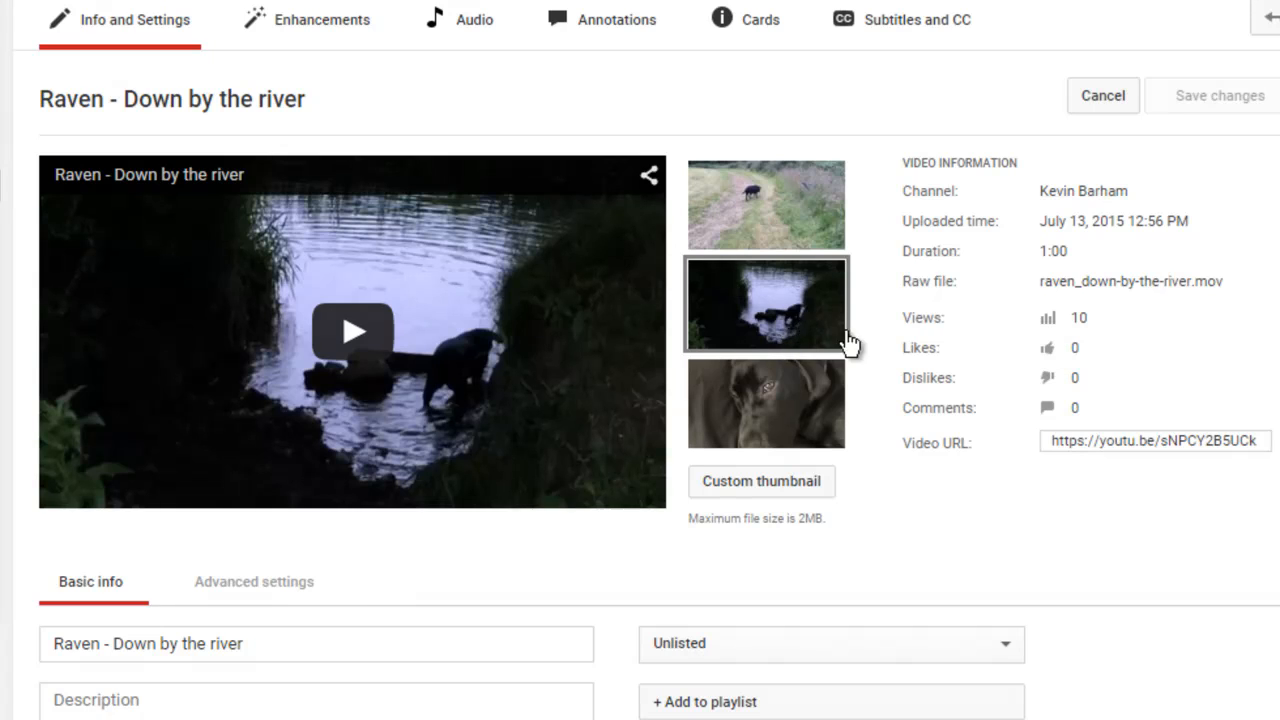
{"action": "mouse_move", "coordinate": [807, 408]}
{"action": "mouse_move", "coordinate": [725, 522]}
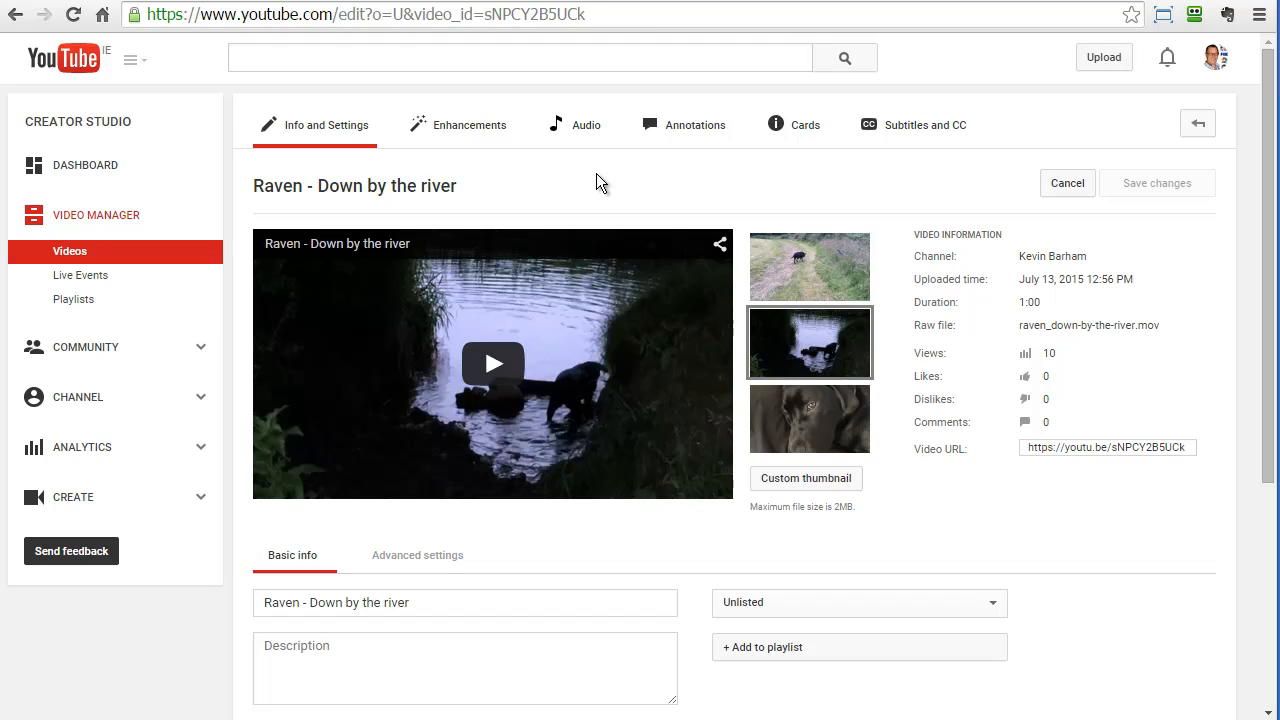
Switch to the Pixlr website, launch the Pixlr Editor web app, and widen the browser window to clear the advert
{"action": "left_click", "coordinate": [472, 1]}
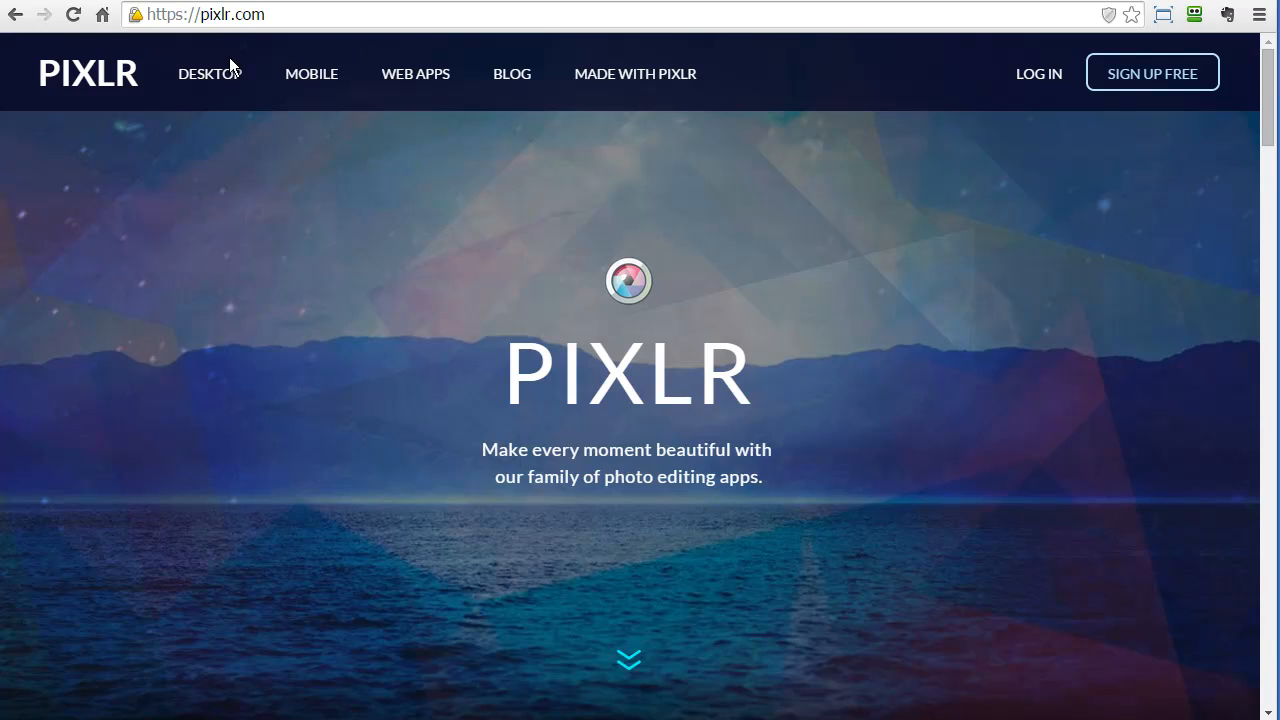
{"action": "left_click", "coordinate": [437, 82]}
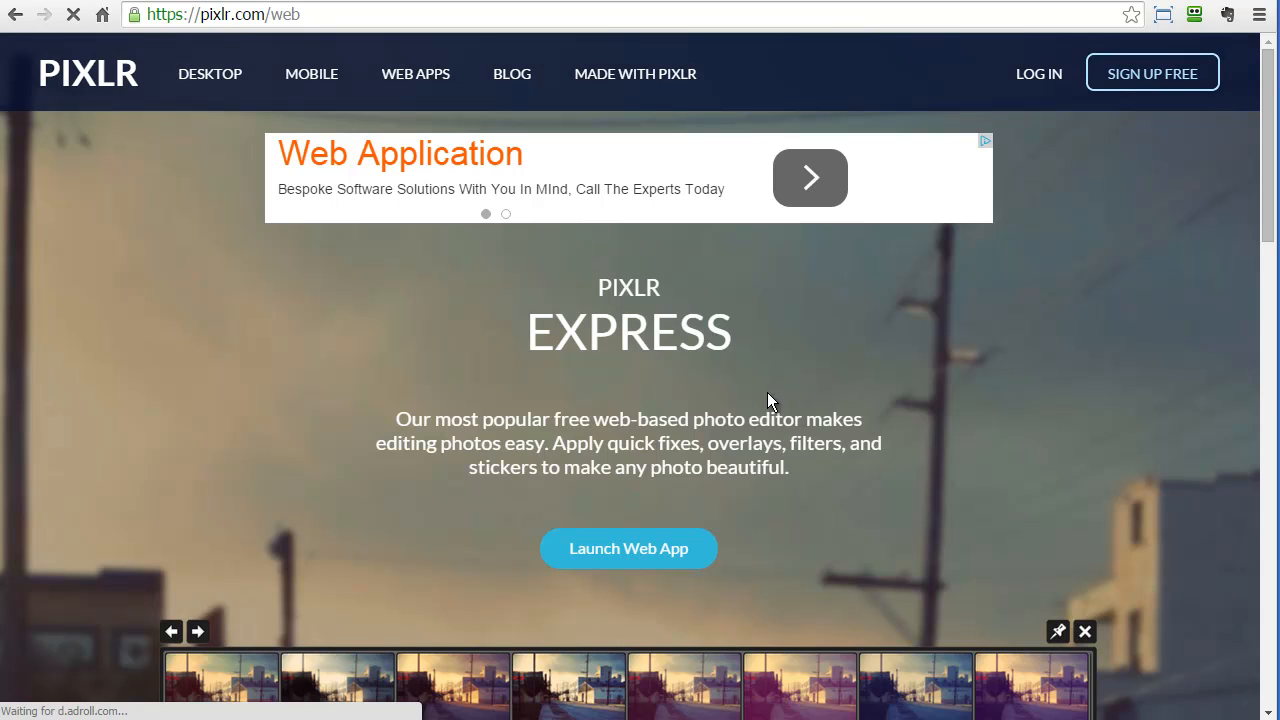
{"action": "scroll", "coordinate": [828, 419], "scroll_direction": "down", "scroll_amount": 1}
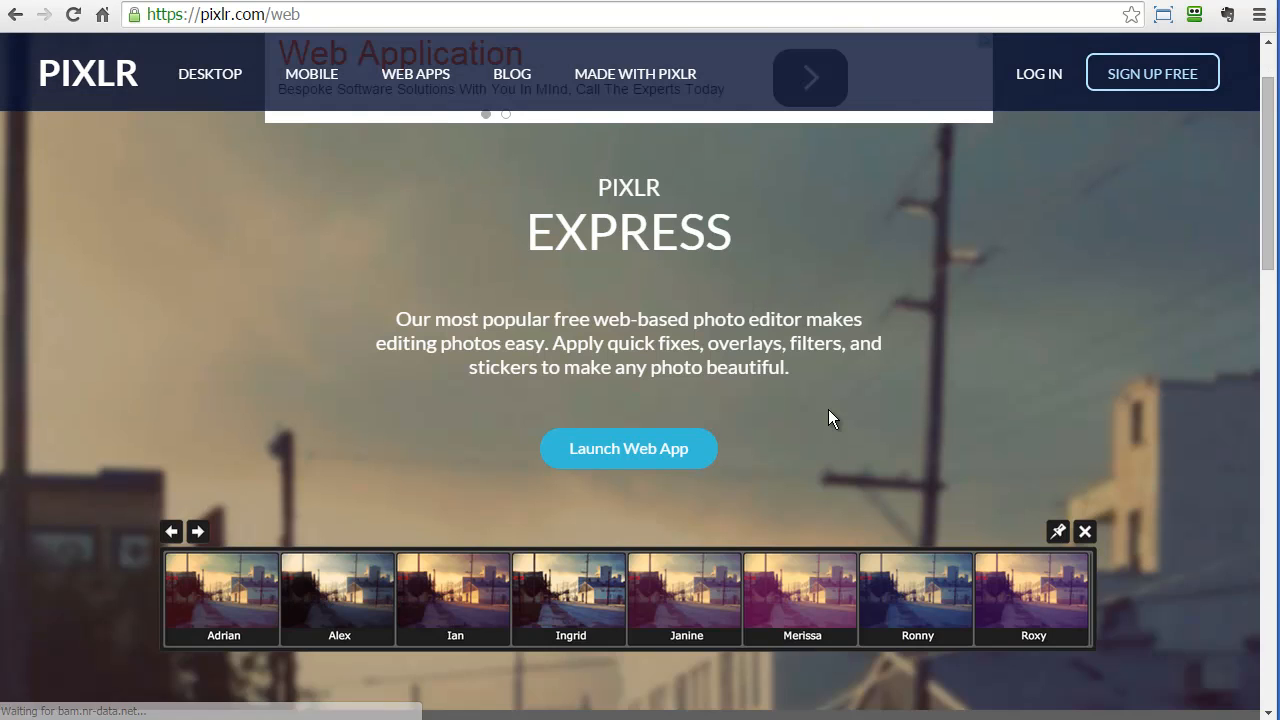
{"action": "scroll", "coordinate": [510, 558], "scroll_direction": "down", "scroll_amount": 1}
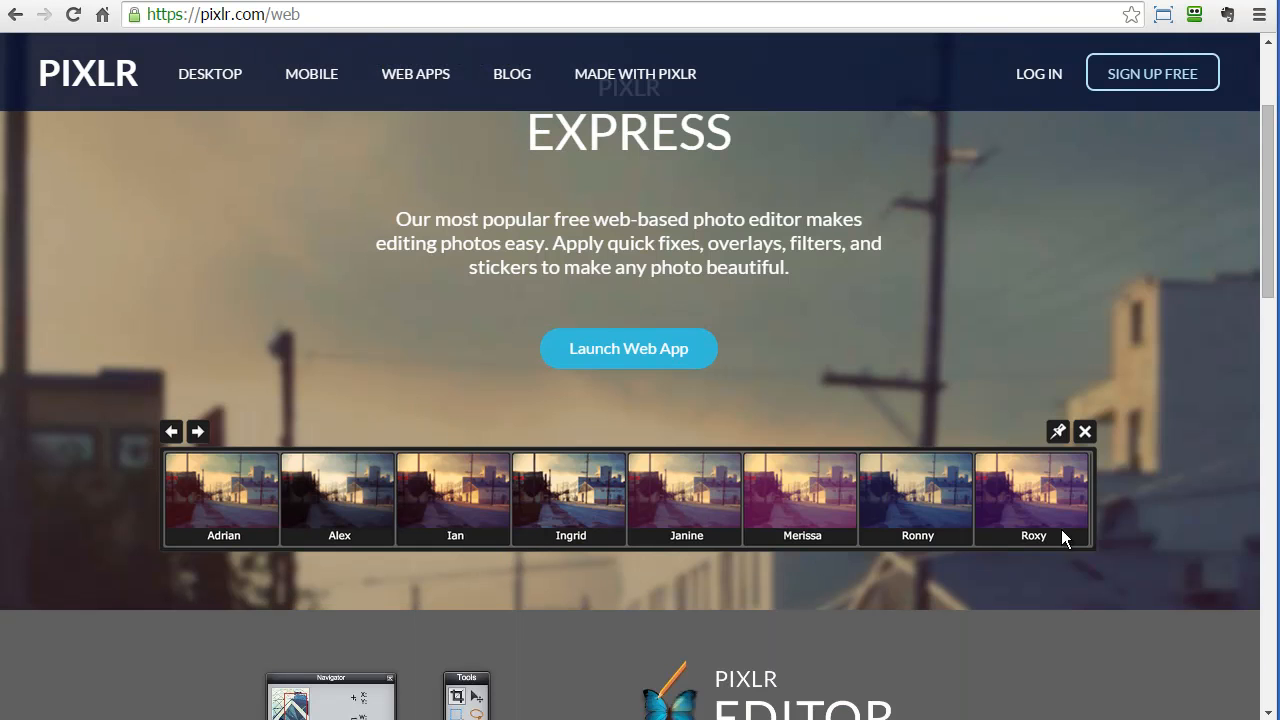
{"action": "scroll", "coordinate": [809, 628], "scroll_direction": "down", "scroll_amount": 1}
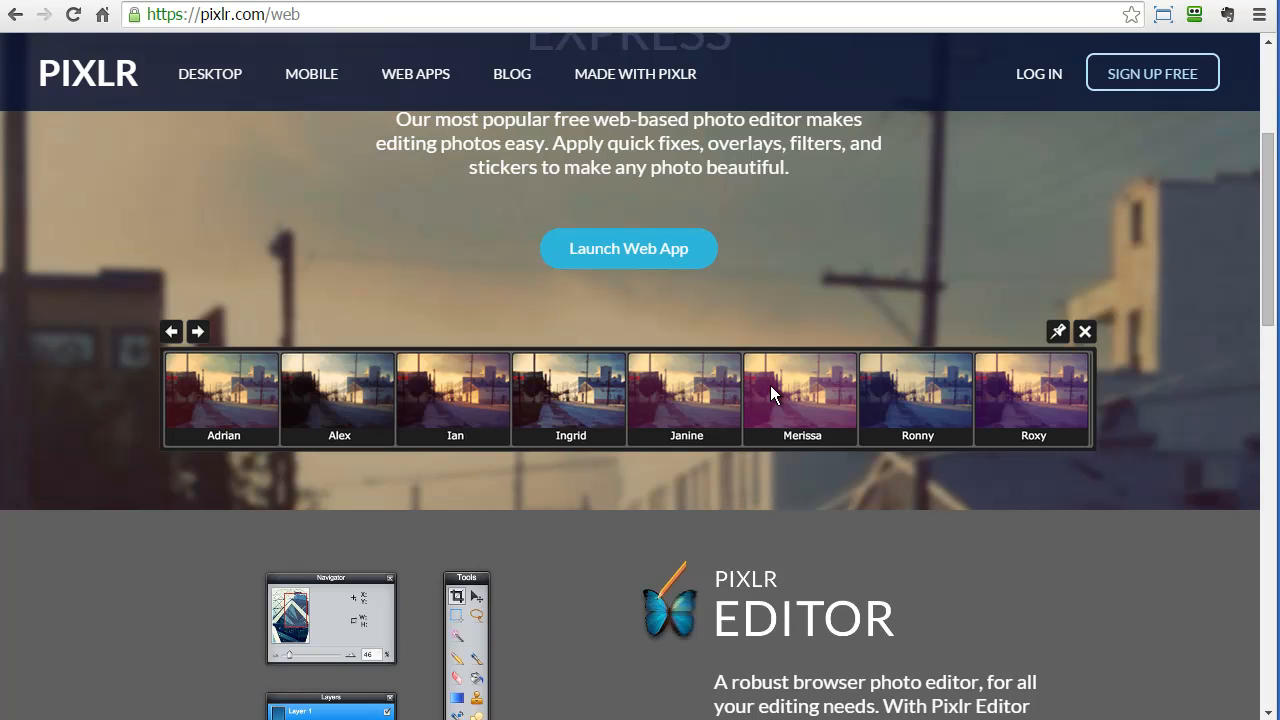
{"action": "scroll", "coordinate": [900, 400], "scroll_direction": "down", "scroll_amount": 3}
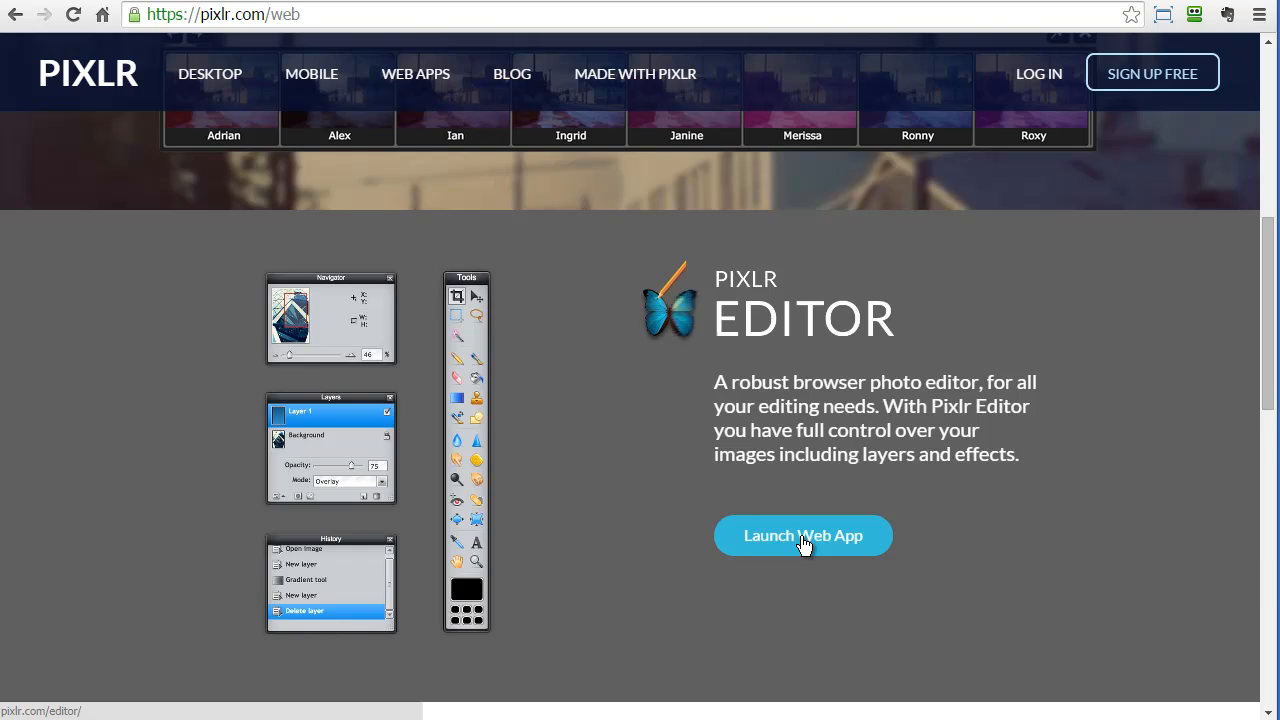
{"action": "left_click", "coordinate": [831, 549]}
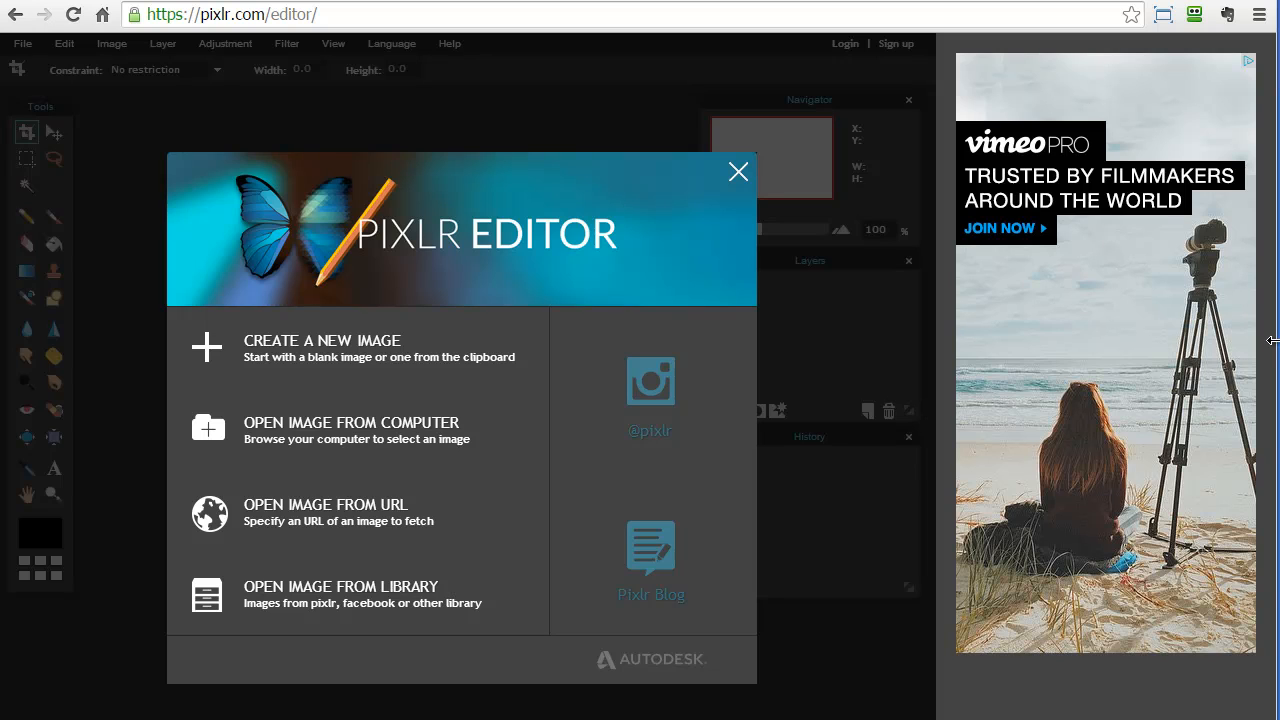
{"action": "left_click_drag", "start_coordinate": [1273, 347], "coordinate": [1279, 347]}
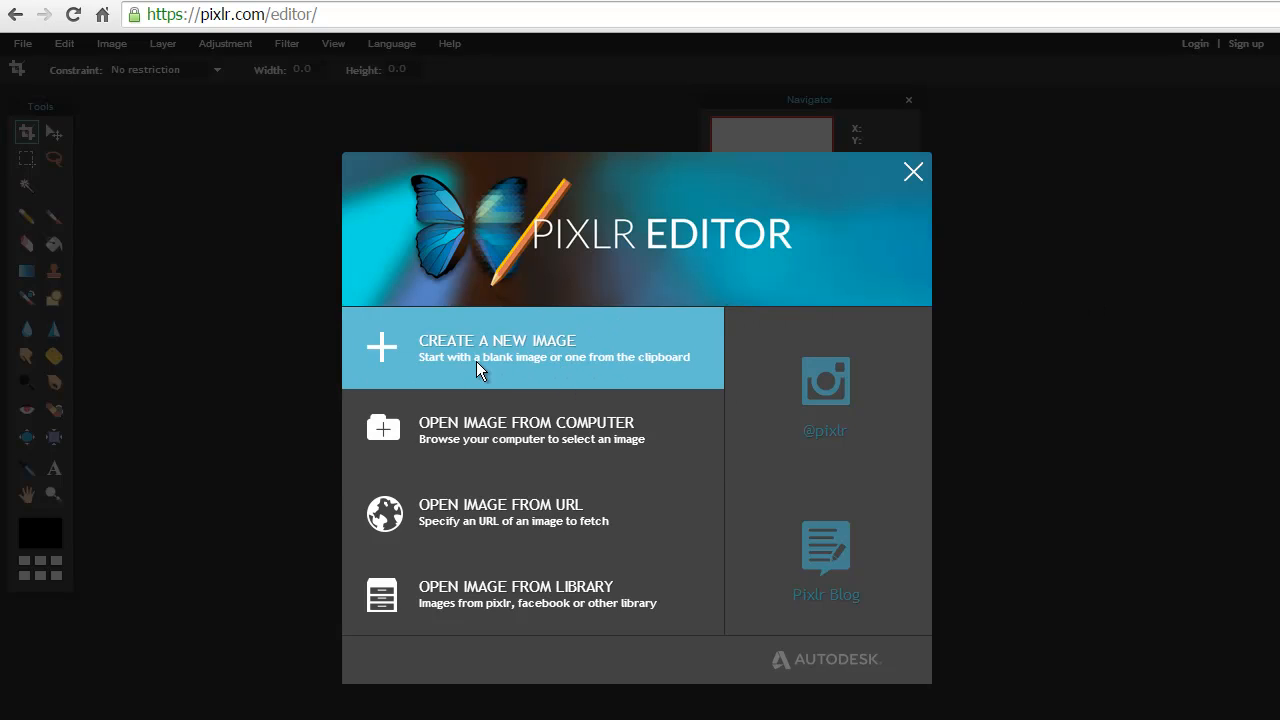
Create a new blank image using the Movie 720p preset, 1280 x 720 pixels
{"action": "left_click", "coordinate": [516, 348]}
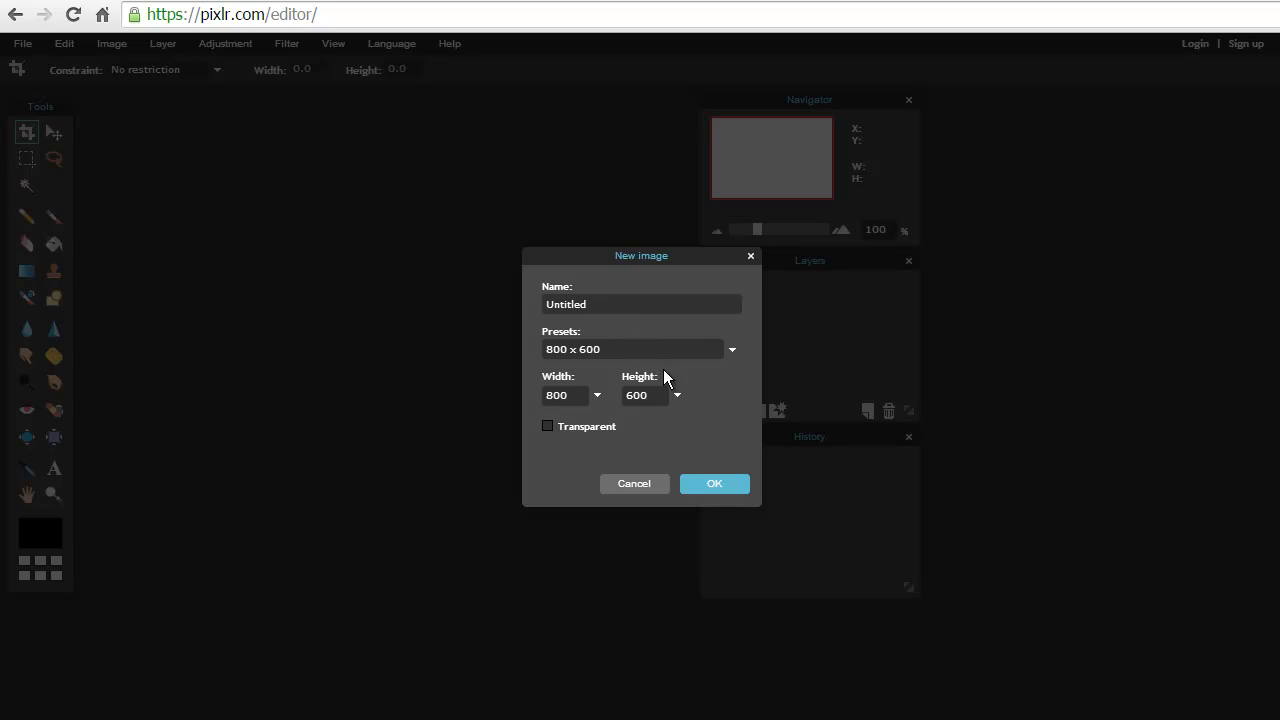
{"action": "left_click", "coordinate": [733, 349]}
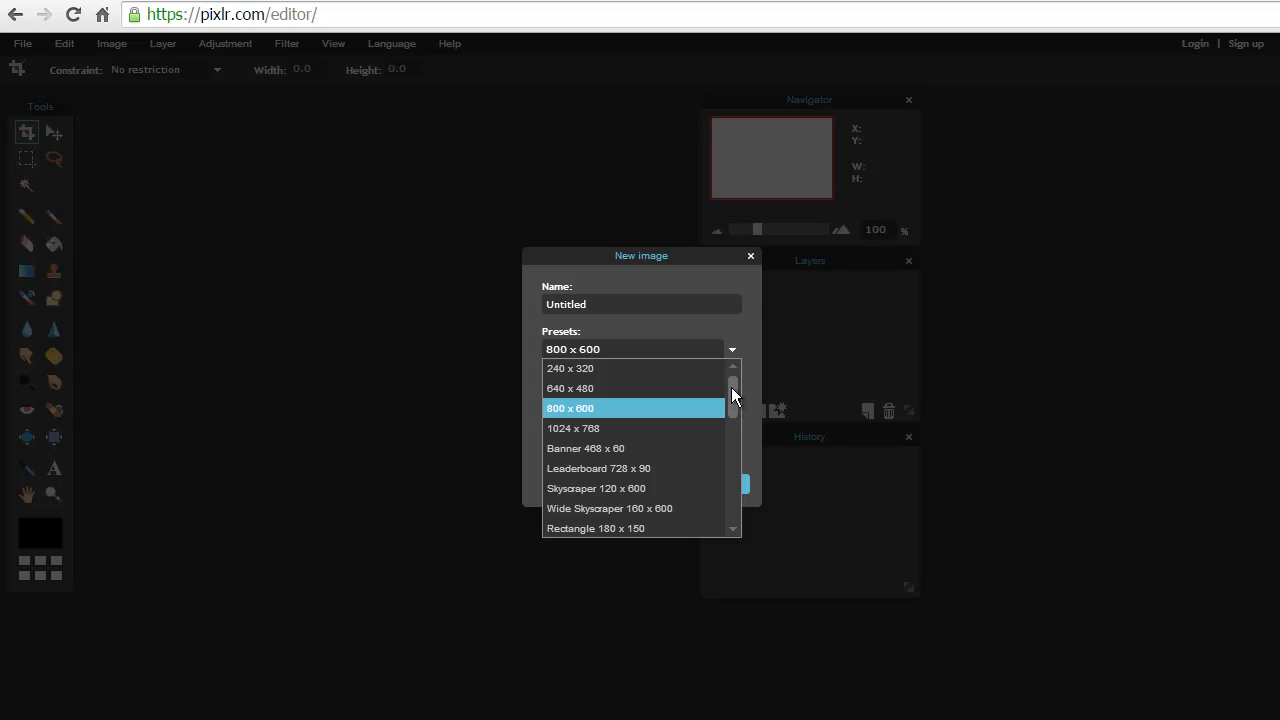
{"action": "left_click_drag", "start_coordinate": [731, 387], "coordinate": [734, 510]}
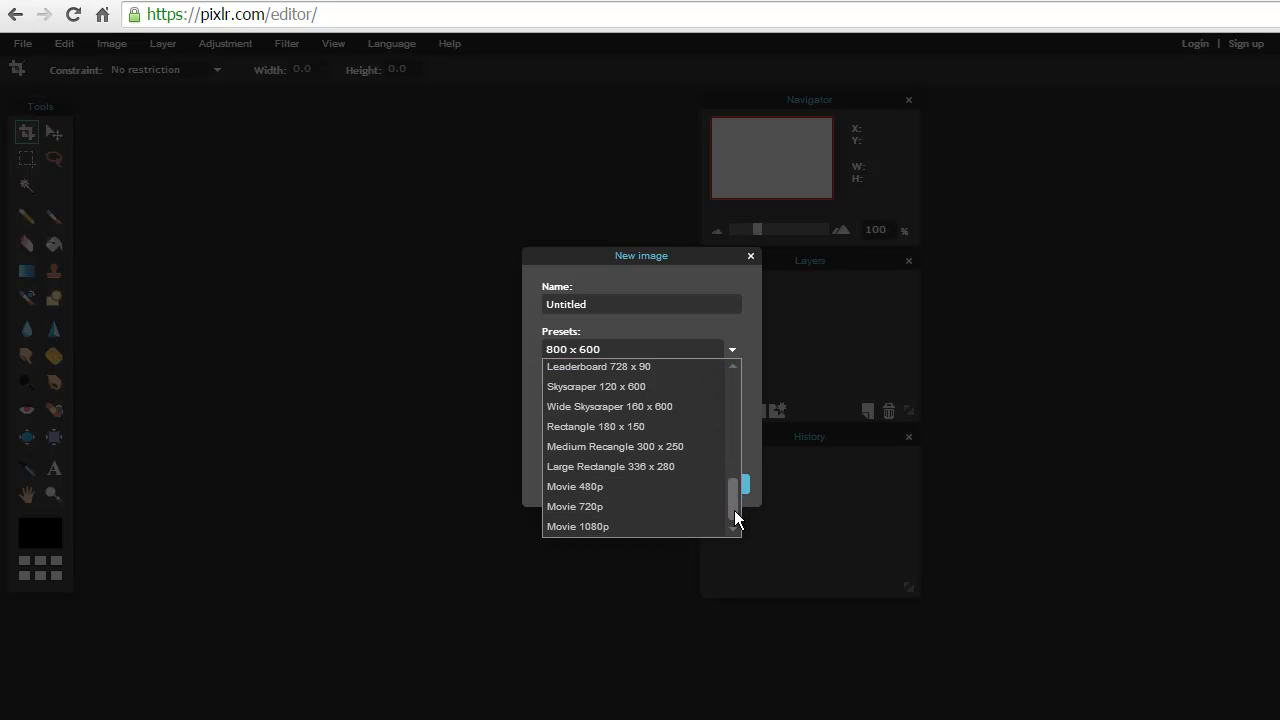
{"action": "left_click", "coordinate": [595, 507]}
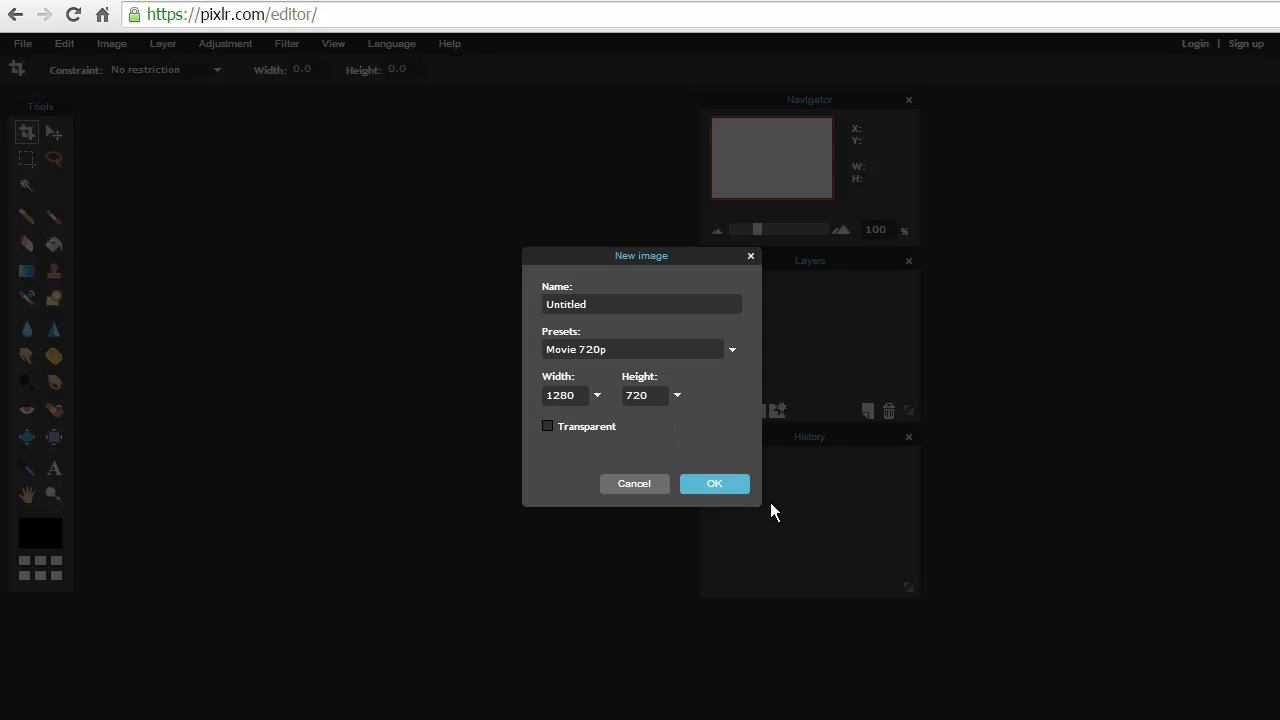
{"action": "left_click", "coordinate": [716, 484]}
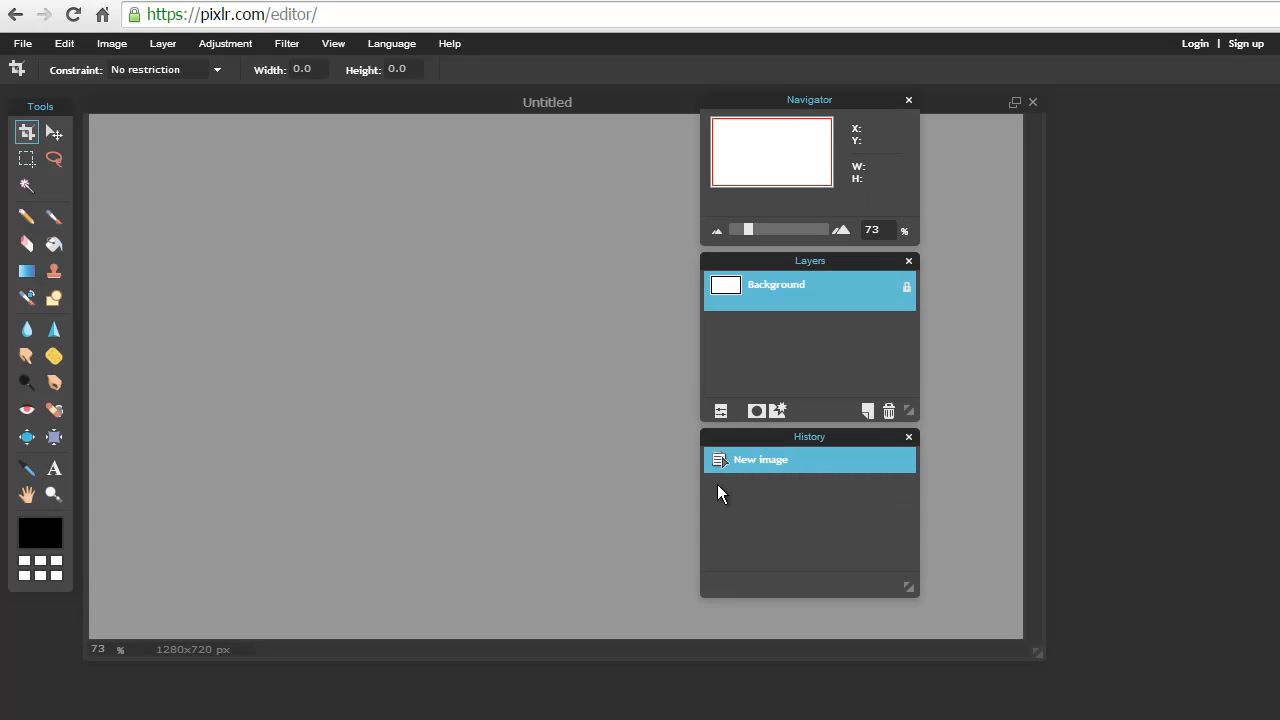
Move the Navigator, Layers and History windows off the canvas into the empty space beside it
{"action": "left_click_drag", "start_coordinate": [832, 99], "coordinate": [1188, 99]}
{"action": "left_click_drag", "start_coordinate": [839, 258], "coordinate": [1199, 259]}
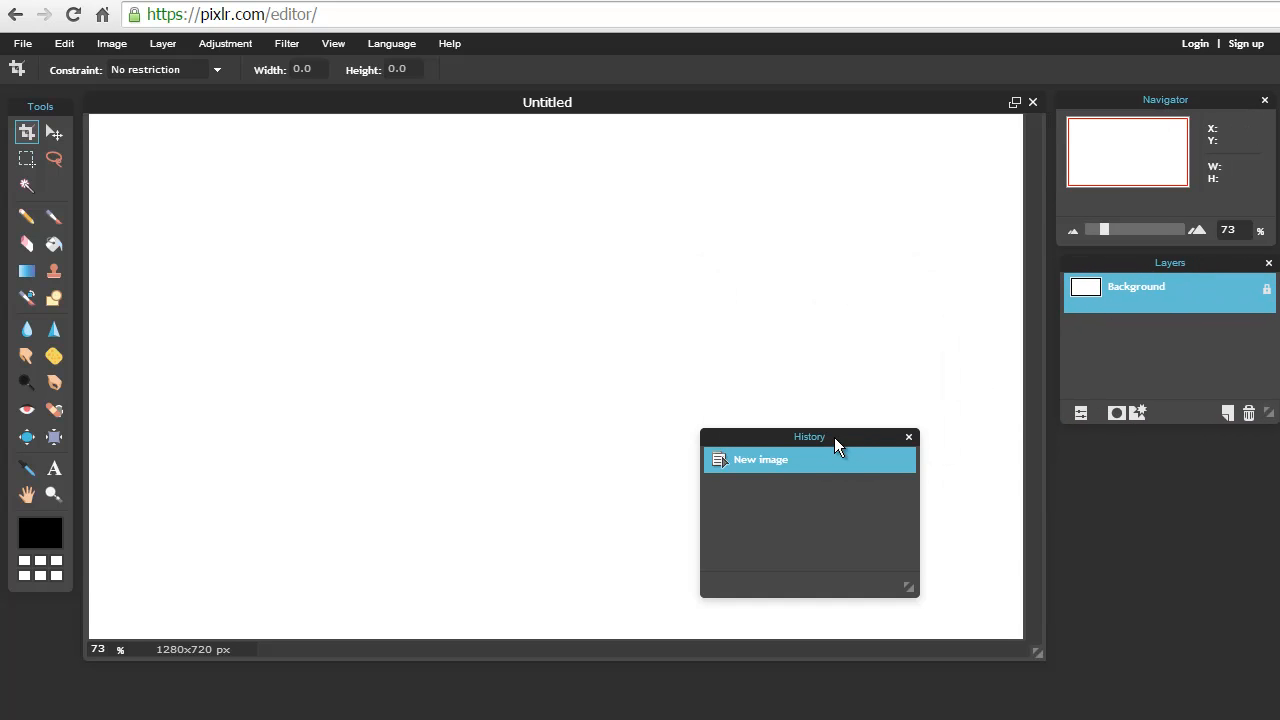
{"action": "left_click_drag", "start_coordinate": [834, 437], "coordinate": [1197, 443]}
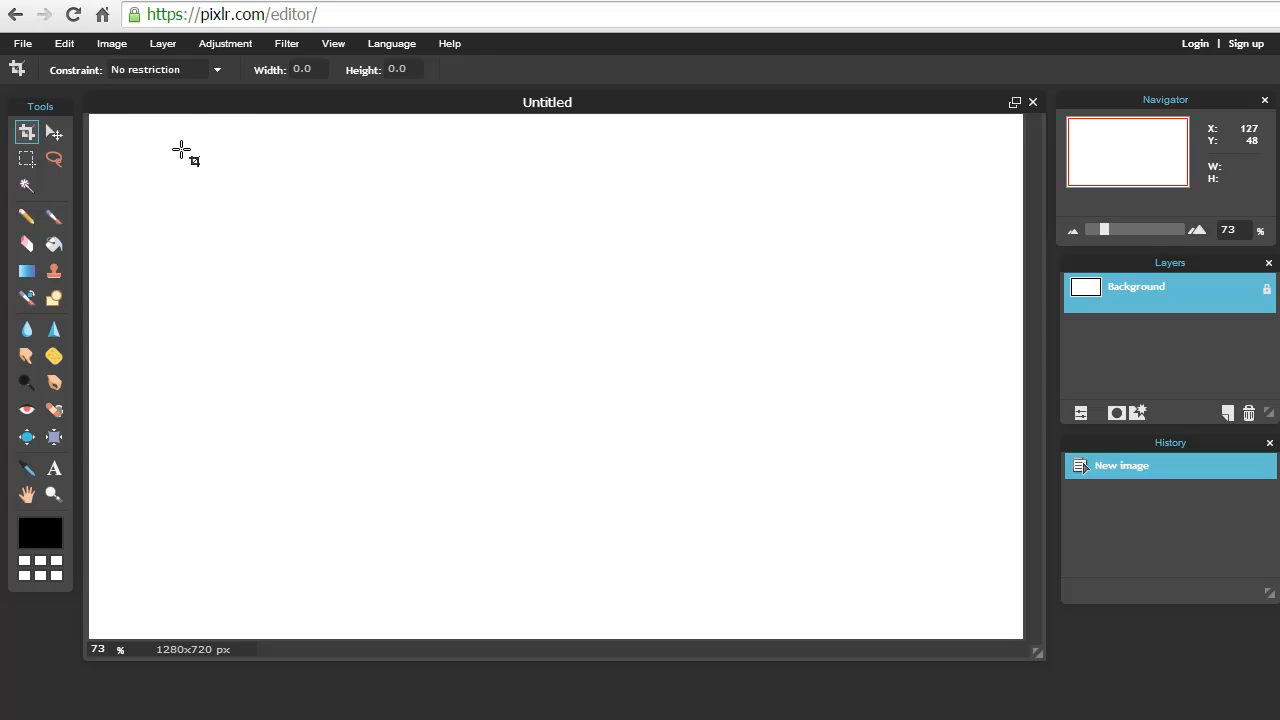
Open raven.jpg from the custom_thumbnail folder in Documents as a new layer
{"action": "left_click", "coordinate": [162, 44]}
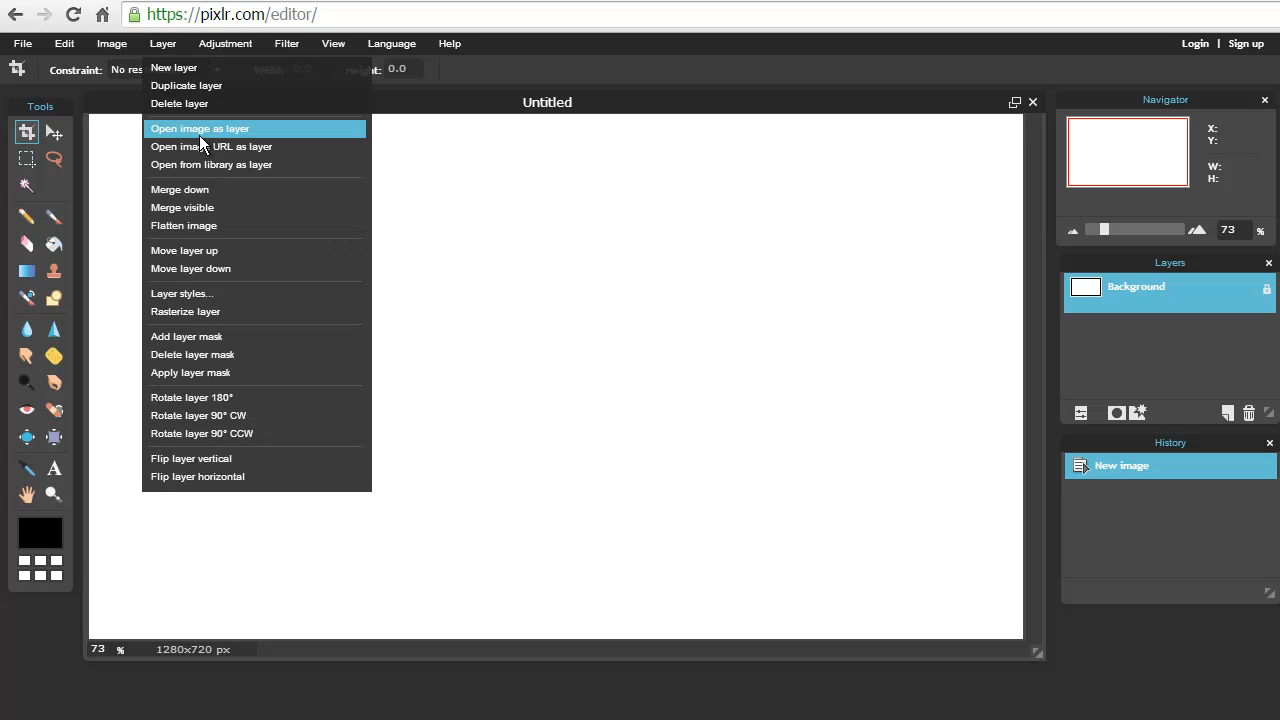
{"action": "left_click", "coordinate": [231, 129]}
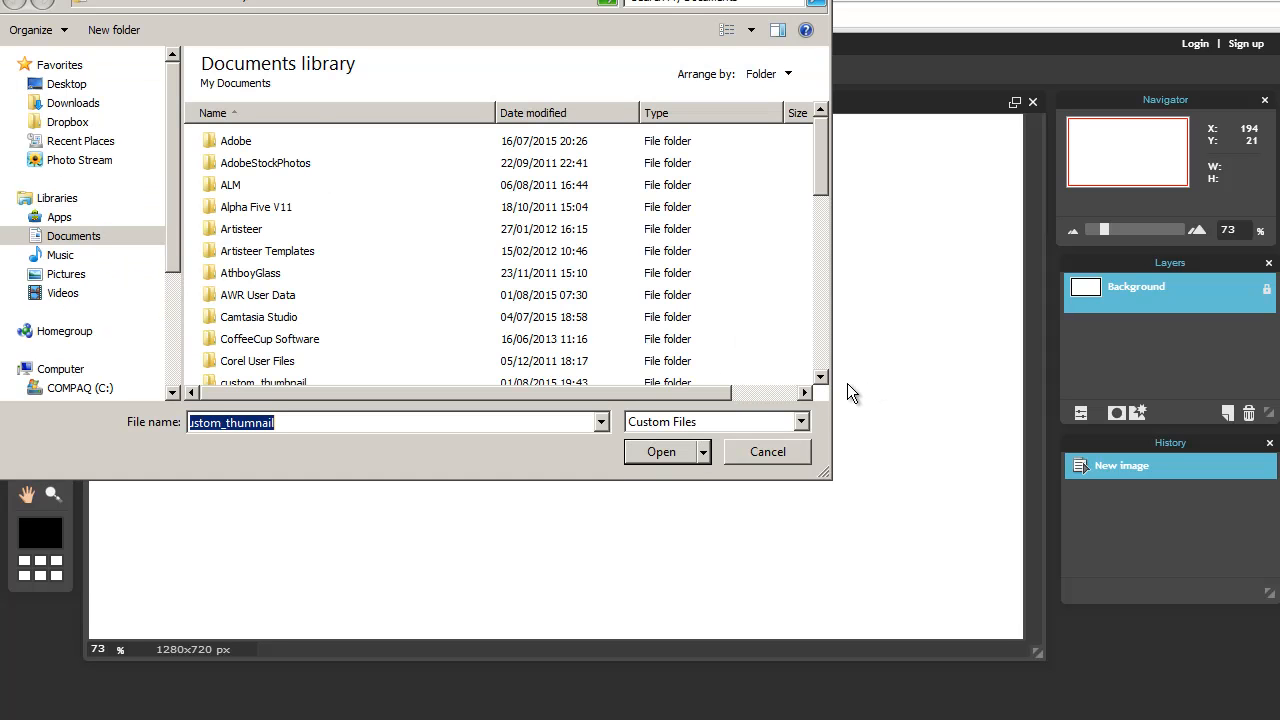
{"action": "left_click", "coordinate": [270, 295]}
{"action": "scroll", "coordinate": [274, 294], "scroll_direction": "down", "scroll_amount": 2}
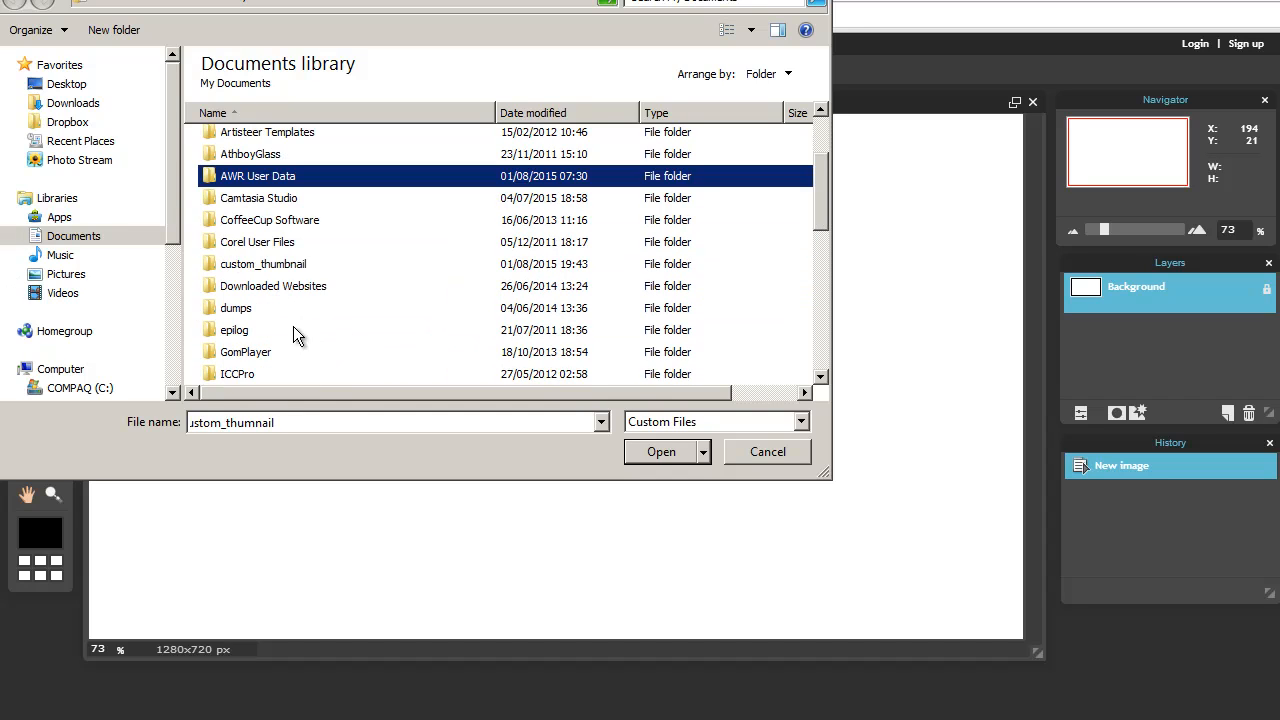
{"action": "left_click", "coordinate": [283, 268]}
{"action": "double_click", "coordinate": [283, 268]}
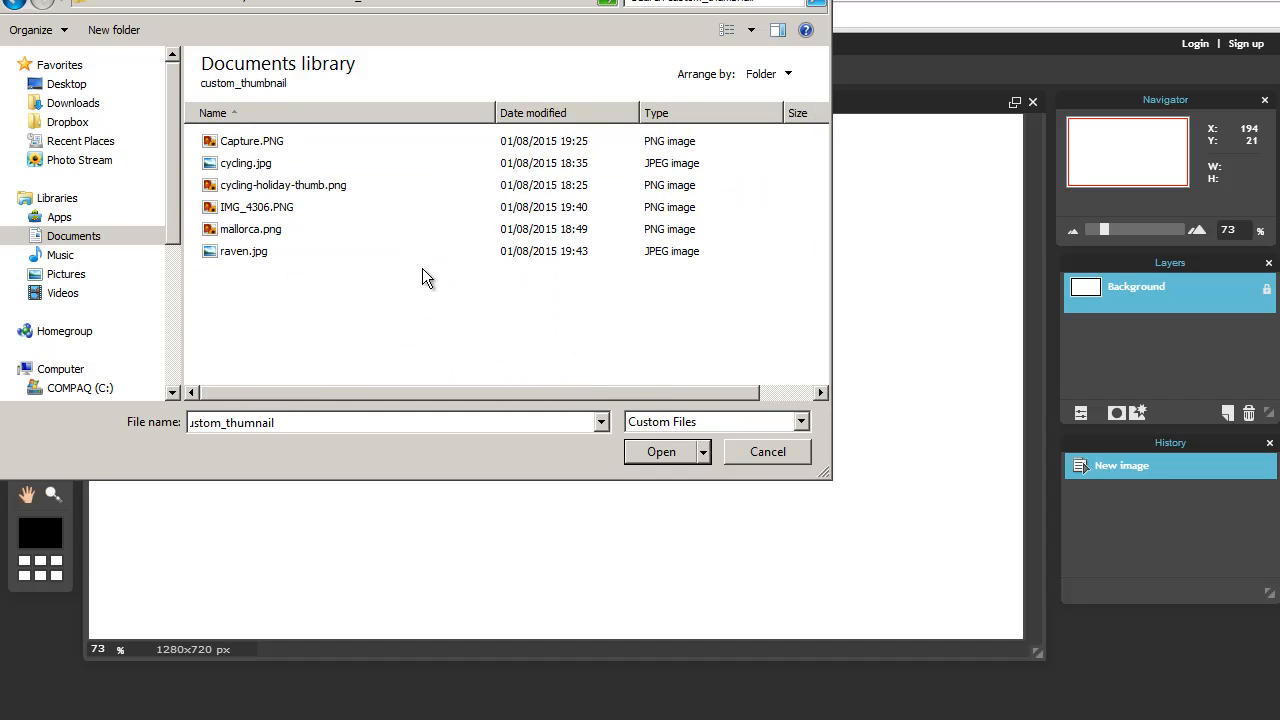
{"action": "left_click", "coordinate": [247, 256]}
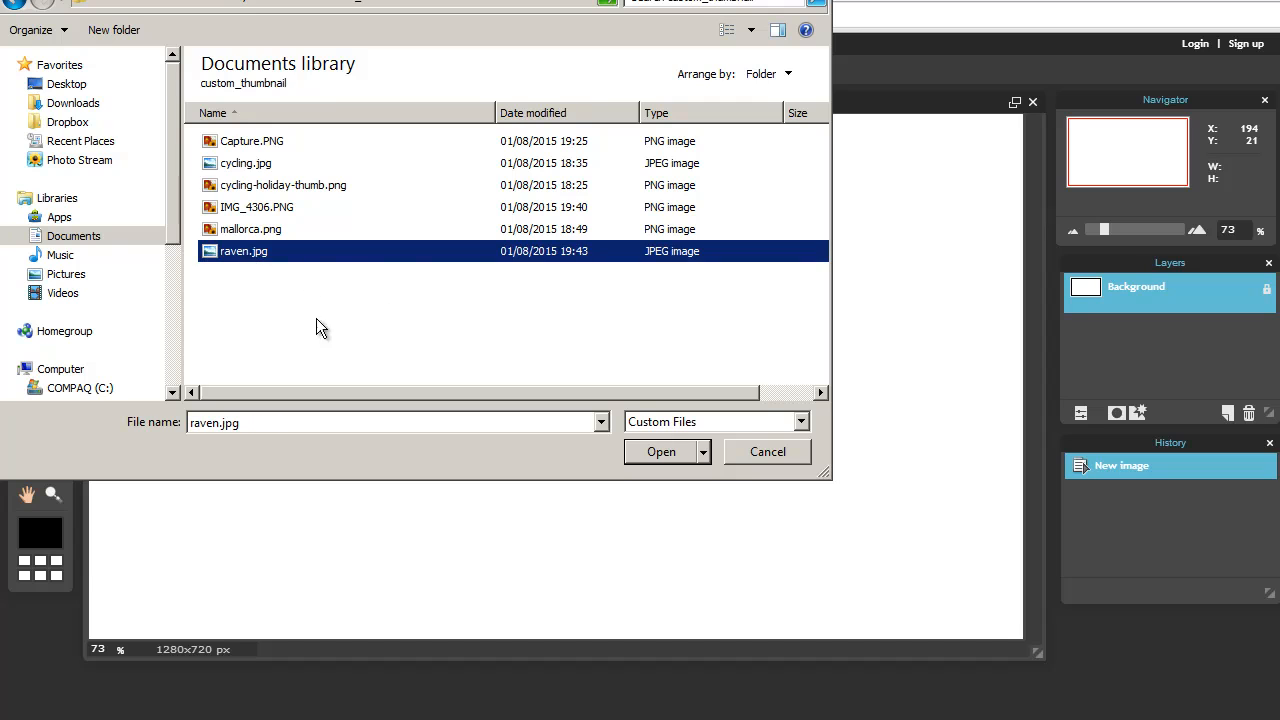
{"action": "left_click", "coordinate": [653, 451]}
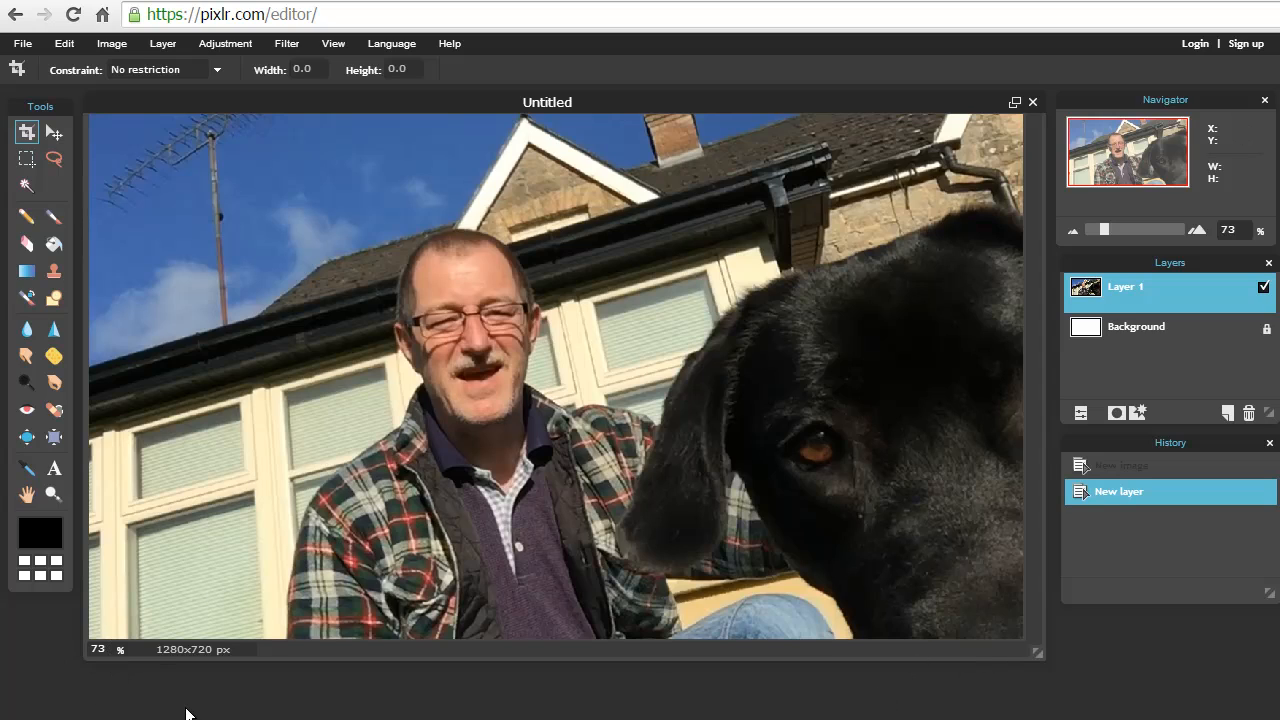
Set the canvas zoom to 60%
{"action": "double_click", "coordinate": [98, 649]}
{"action": "type", "text": "60"}
{"action": "key", "text": "Return"}
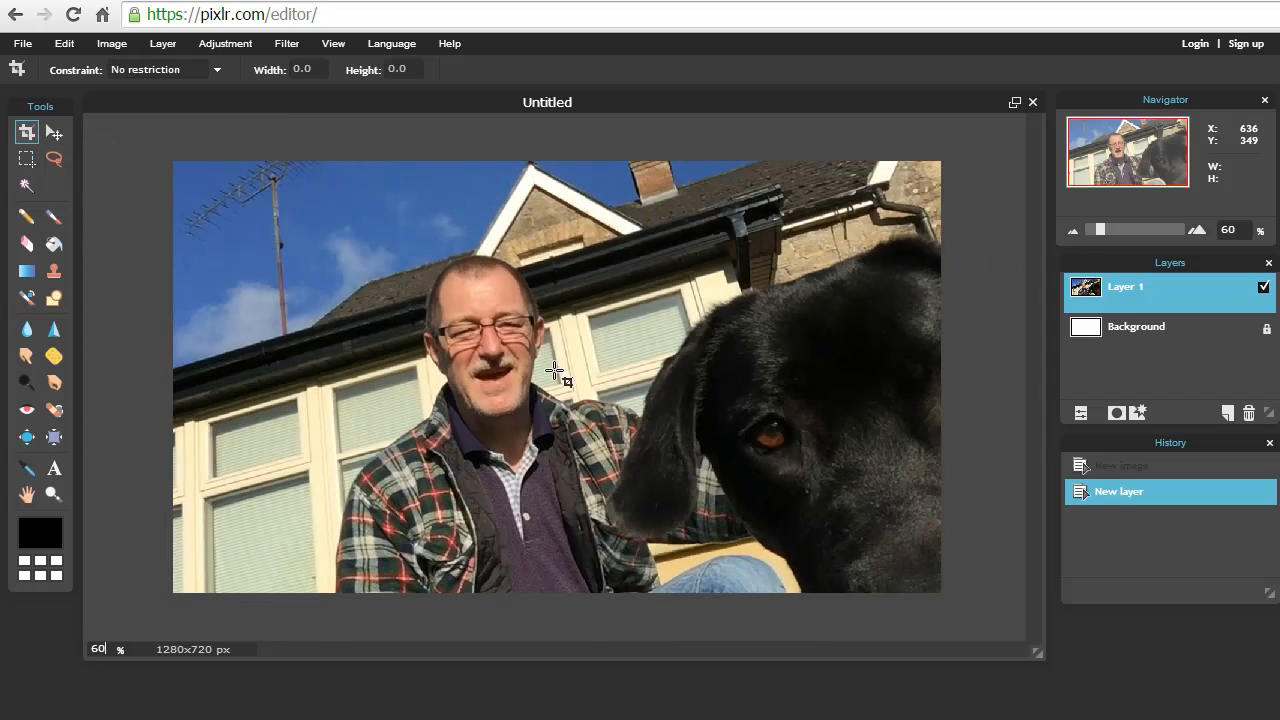
{"action": "left_click", "coordinate": [114, 46]}
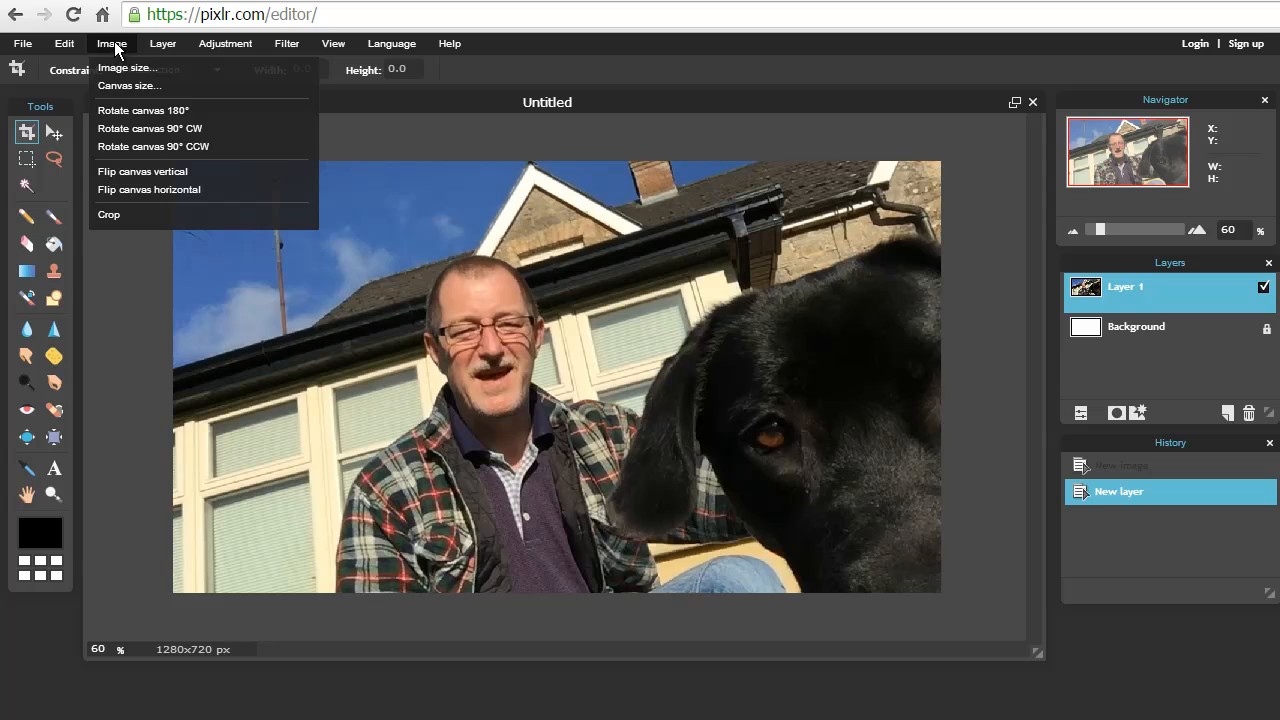
{"action": "left_click", "coordinate": [64, 43]}
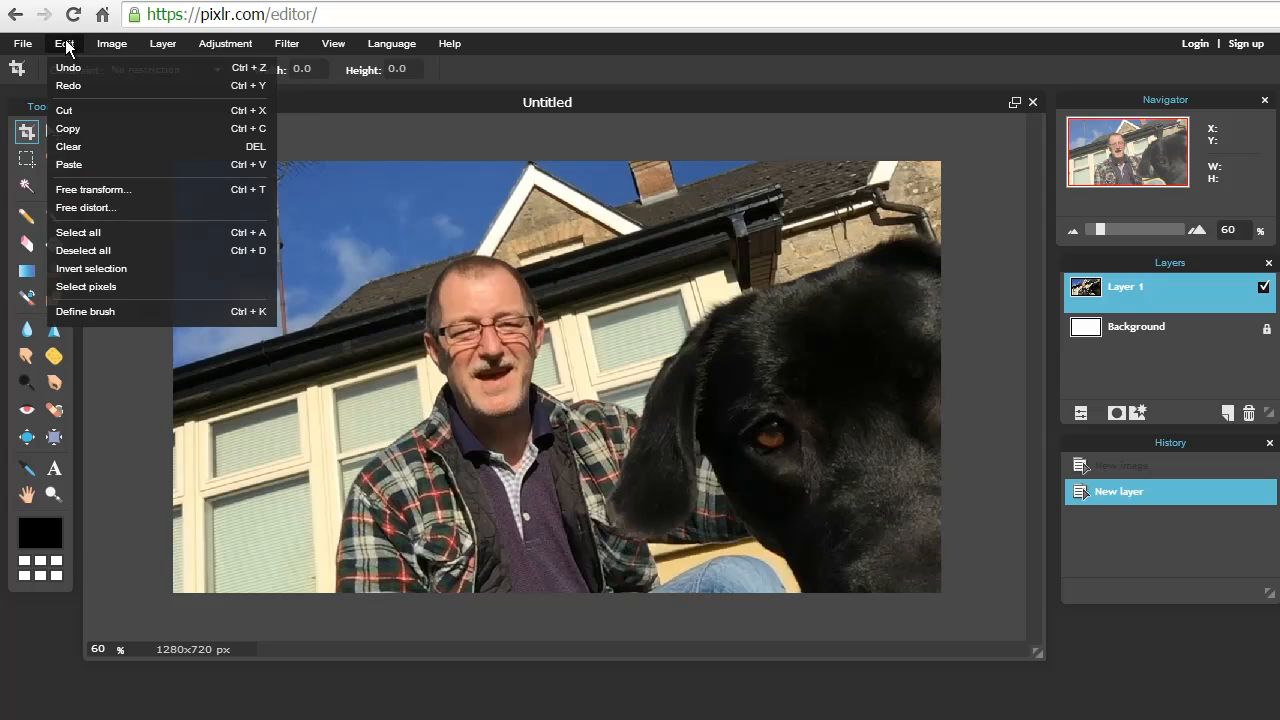
{"action": "left_click", "coordinate": [100, 194]}
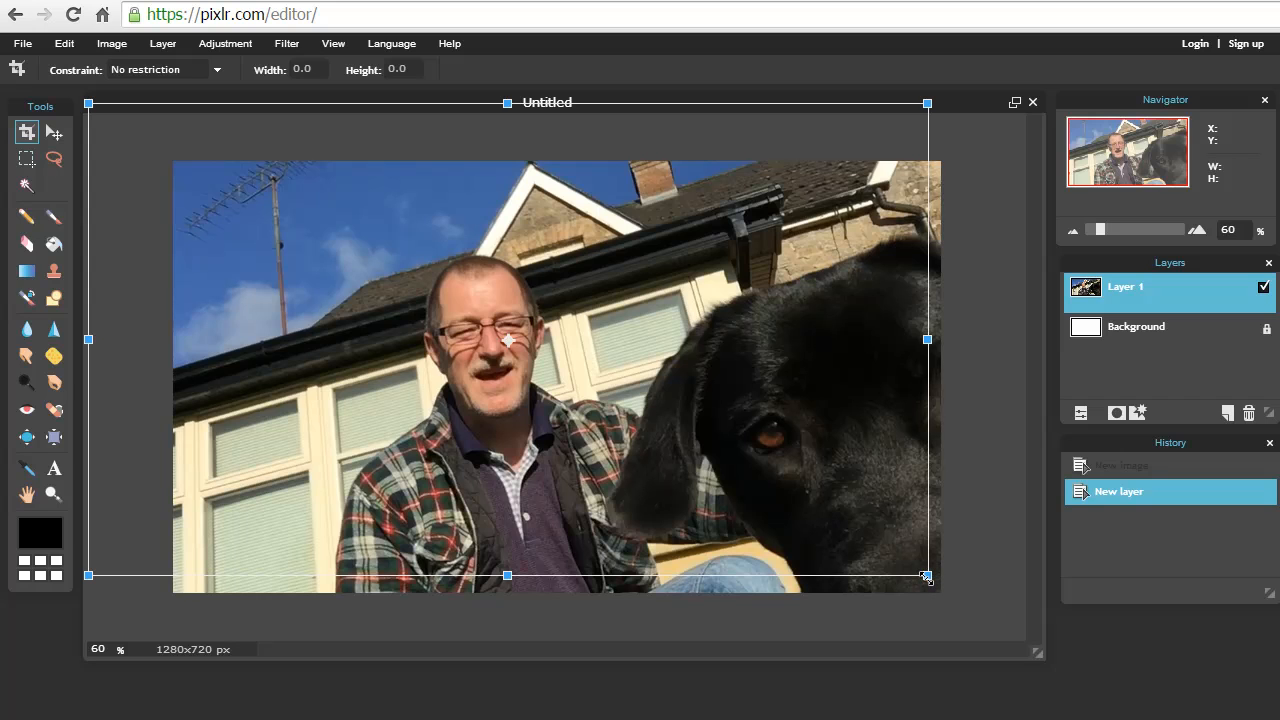
{"action": "left_click_drag", "start_coordinate": [926, 577], "coordinate": [764, 515]}
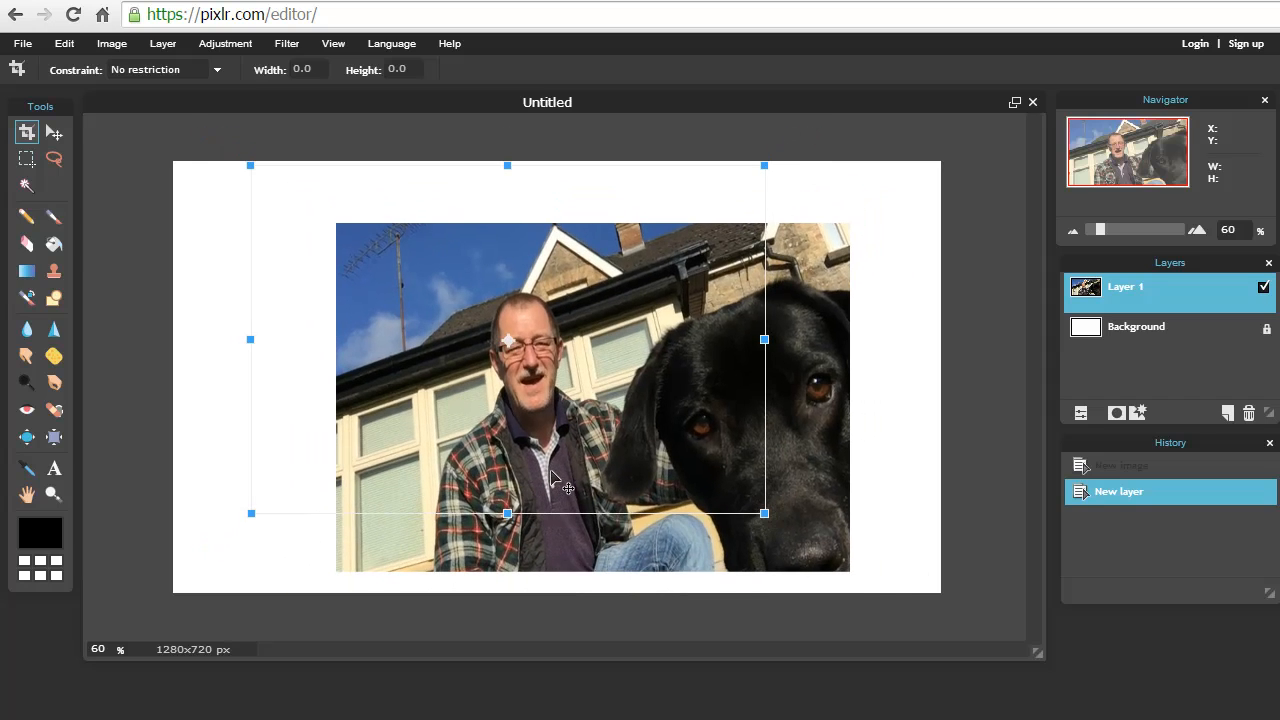
{"action": "key", "text": "Escape"}
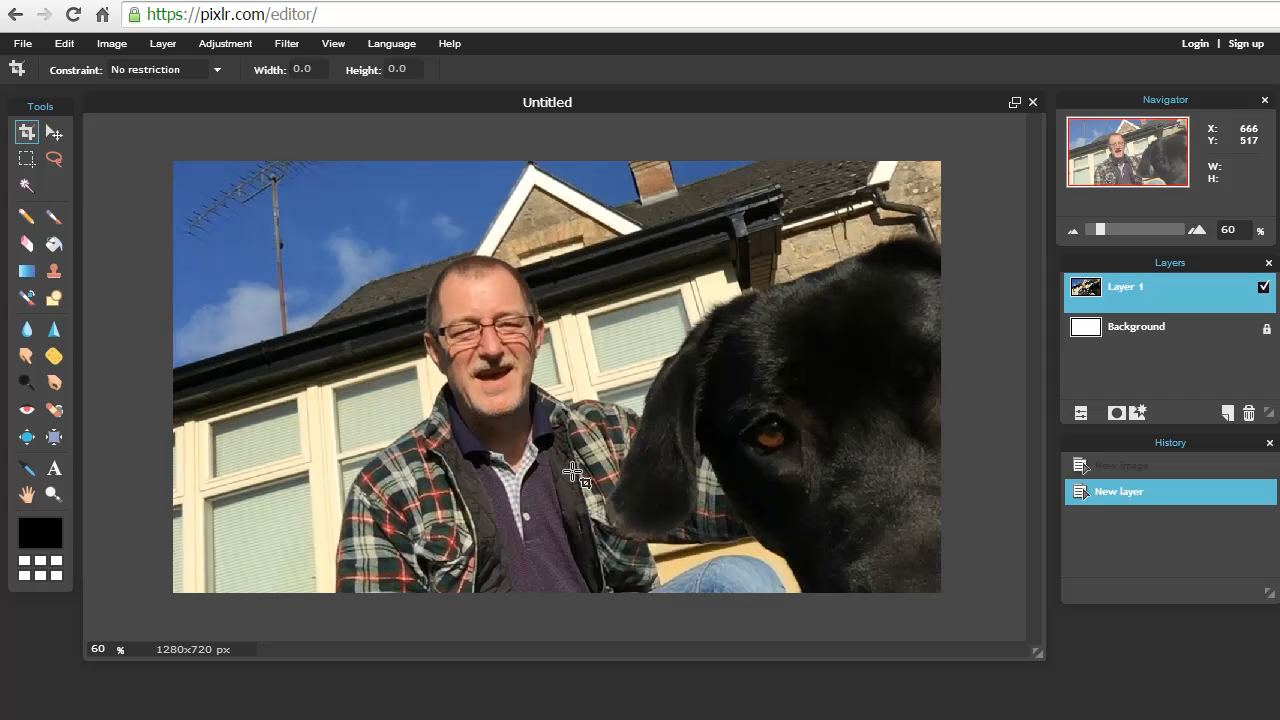
Scale the photo layer down slightly with Free transform so more of the dog's face fits while the canvas stays covered, and apply it
{"action": "left_click", "coordinate": [63, 46]}
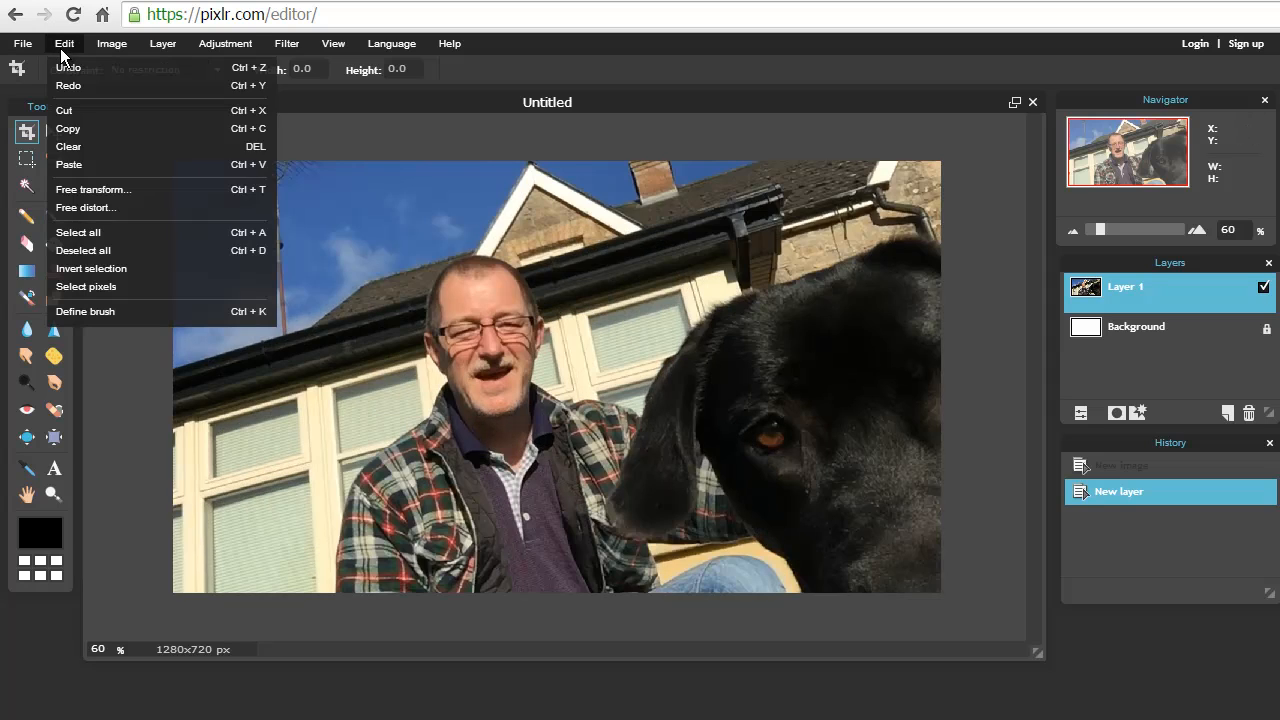
{"action": "left_click", "coordinate": [92, 189]}
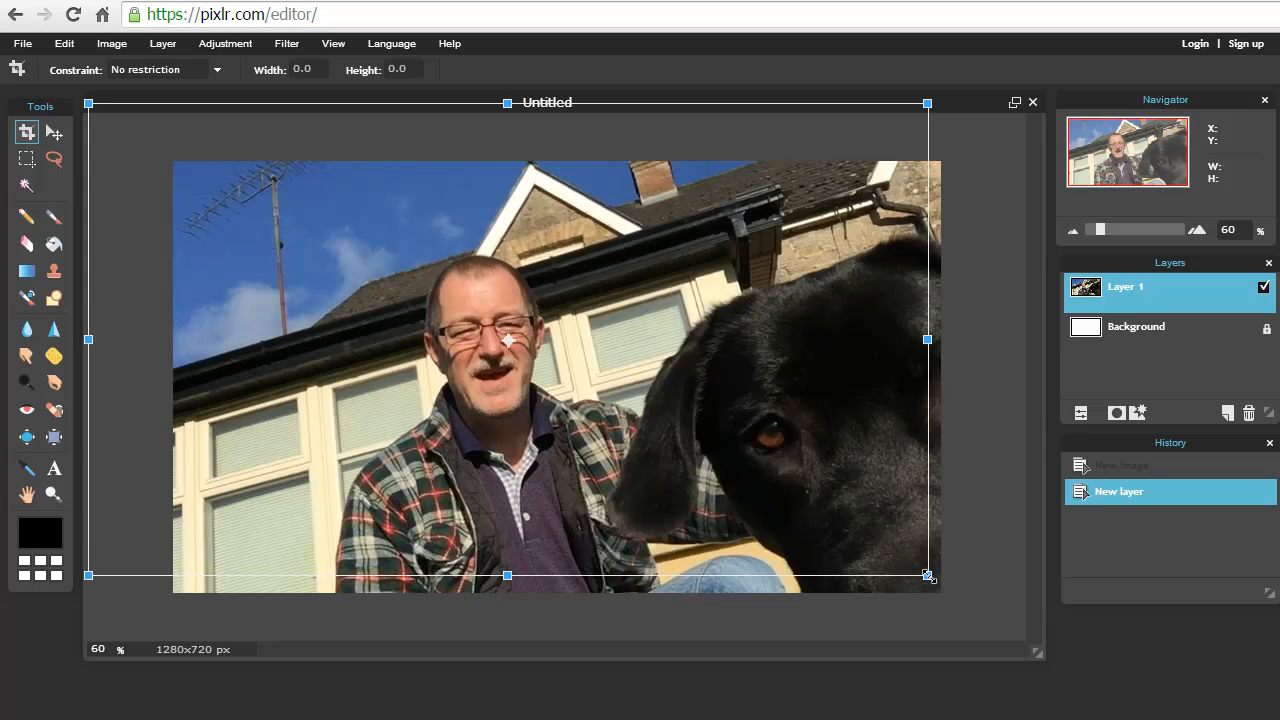
{"action": "left_click_drag", "start_coordinate": [928, 576], "coordinate": [848, 667]}
{"action": "left_click_drag", "start_coordinate": [700, 457], "coordinate": [640, 420]}
{"action": "left_click_drag", "start_coordinate": [800, 511], "coordinate": [847, 583]}
{"action": "left_click_drag", "start_coordinate": [761, 460], "coordinate": [767, 458]}
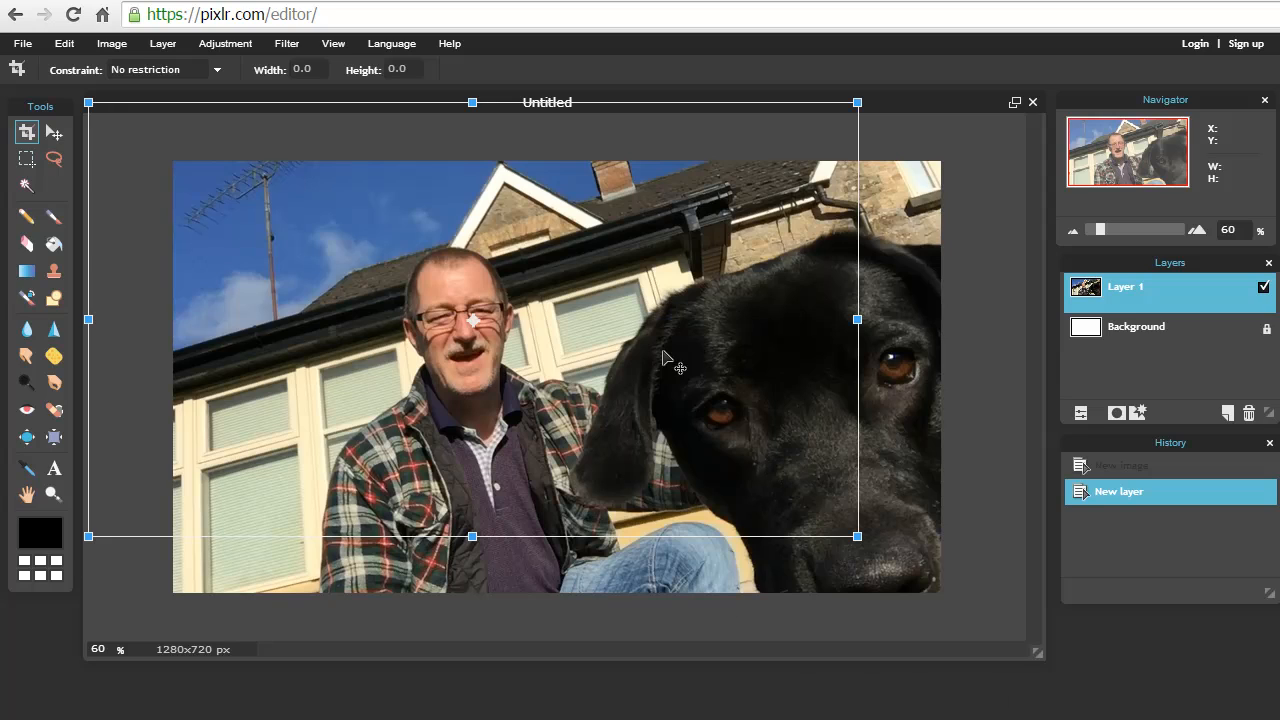
{"action": "key", "text": "Return"}
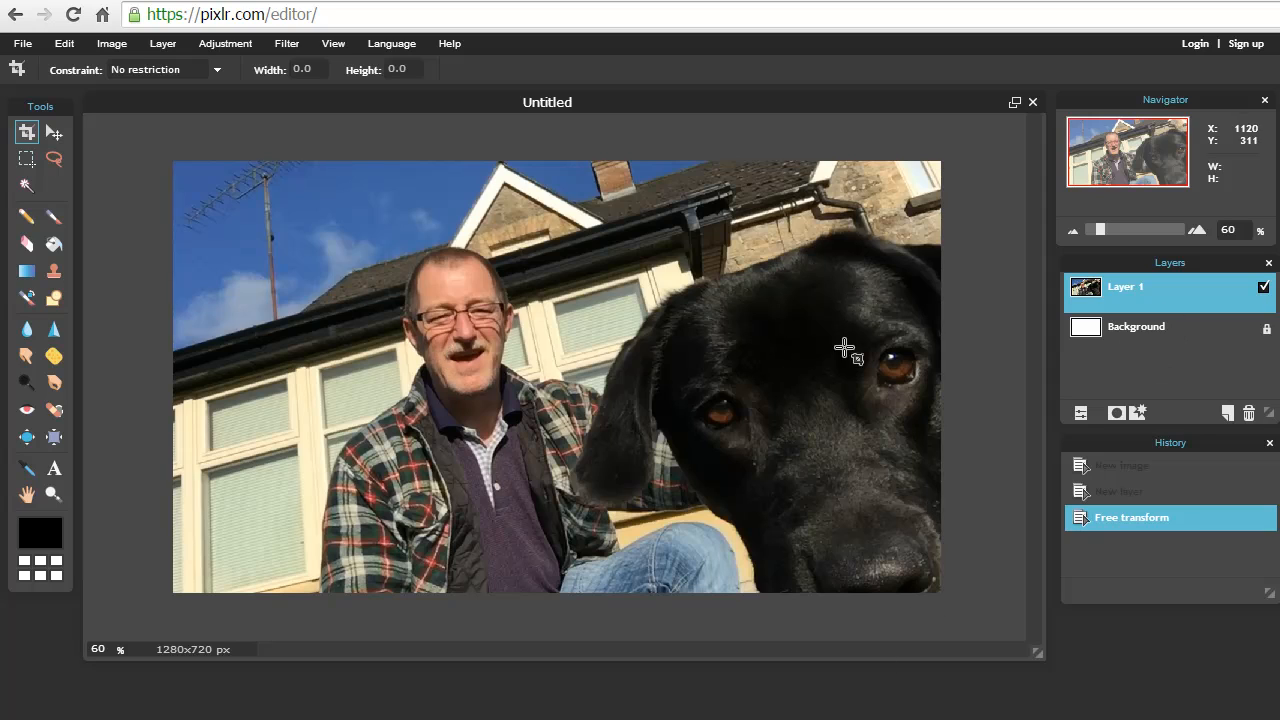
Add the text "How to stop your Labrador..." over the sky near the photo's upper edge
{"action": "left_click", "coordinate": [56, 470]}
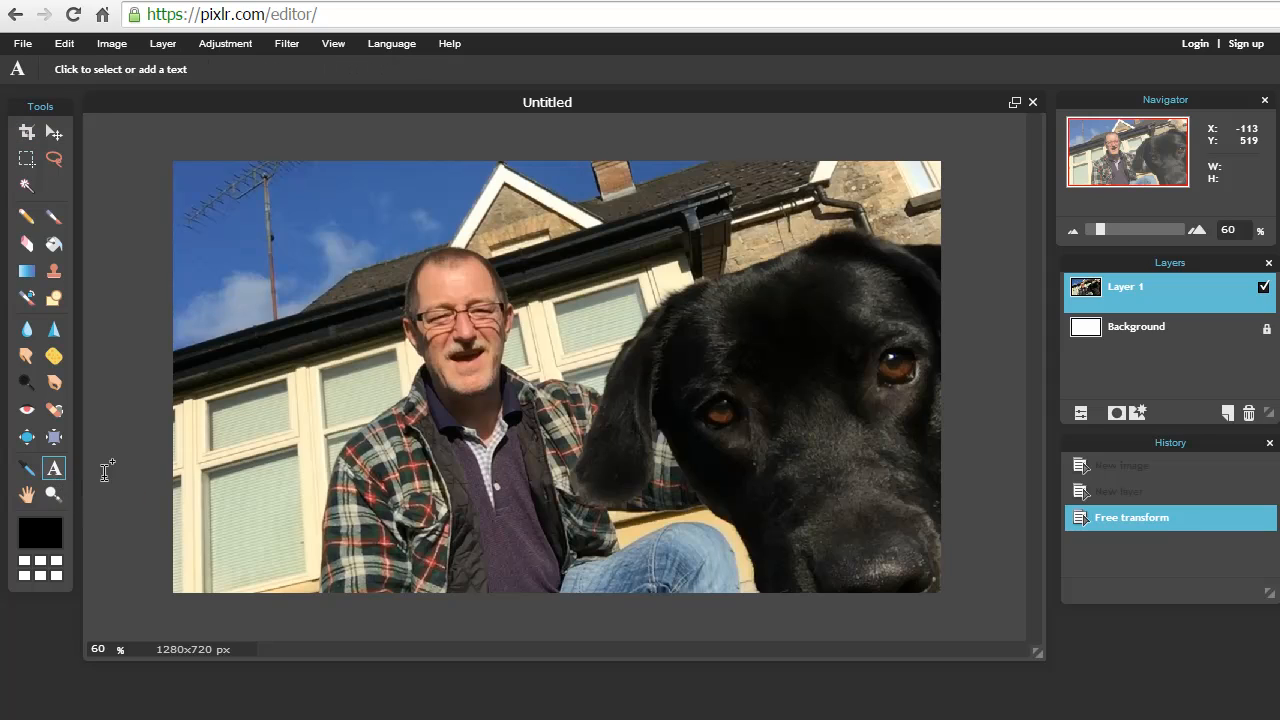
{"action": "left_click", "coordinate": [201, 196]}
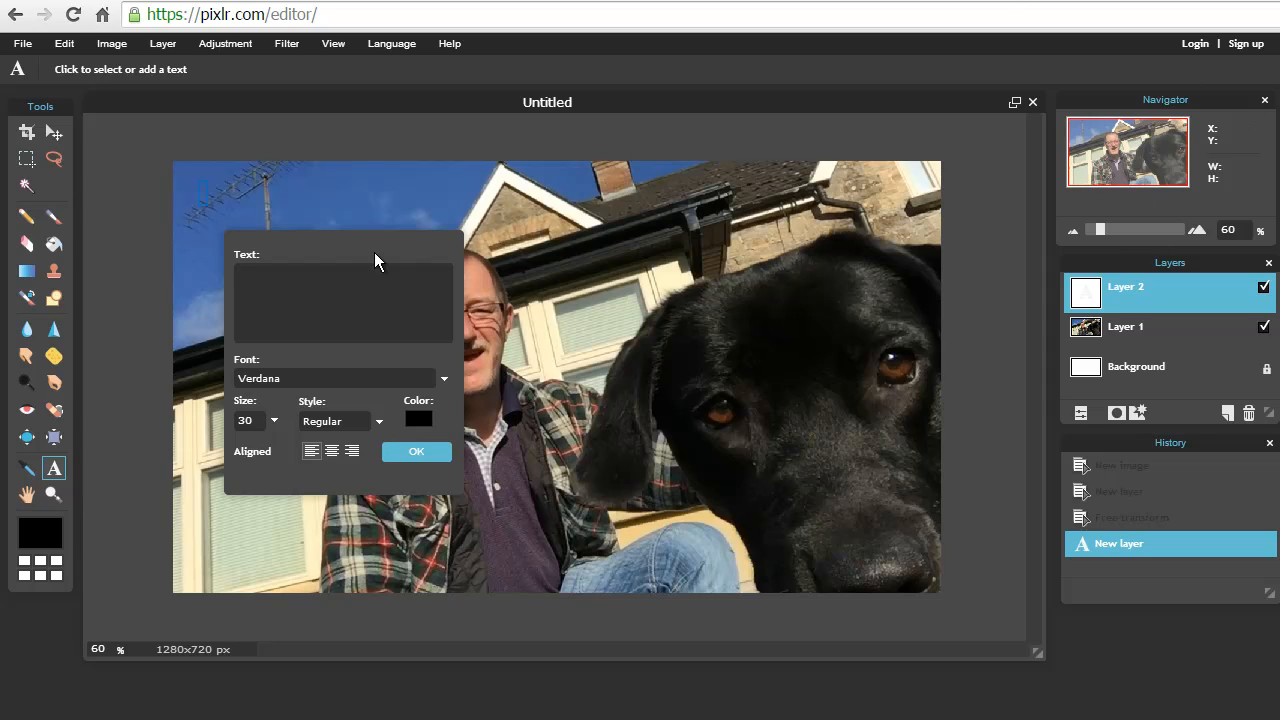
{"action": "type", "text": "How to stop your Labrador"}
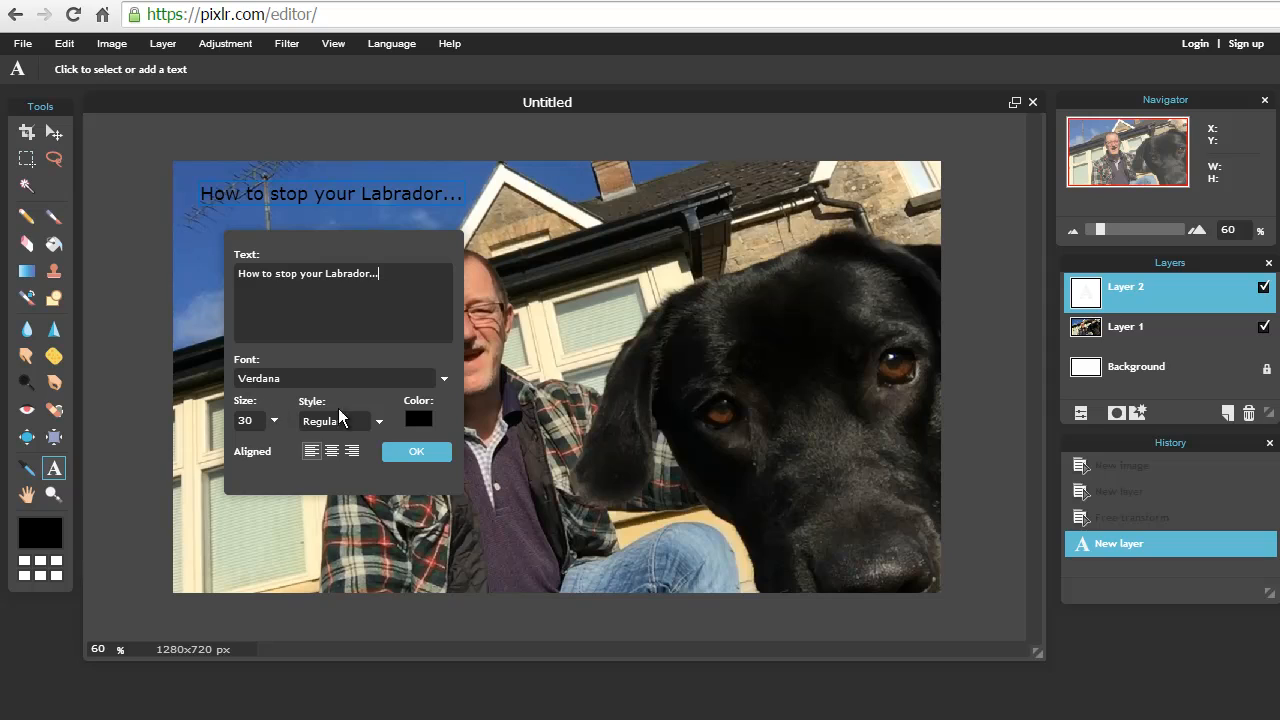
Make the title text bold and change its font to Adamsky SF
{"action": "left_click", "coordinate": [380, 424]}
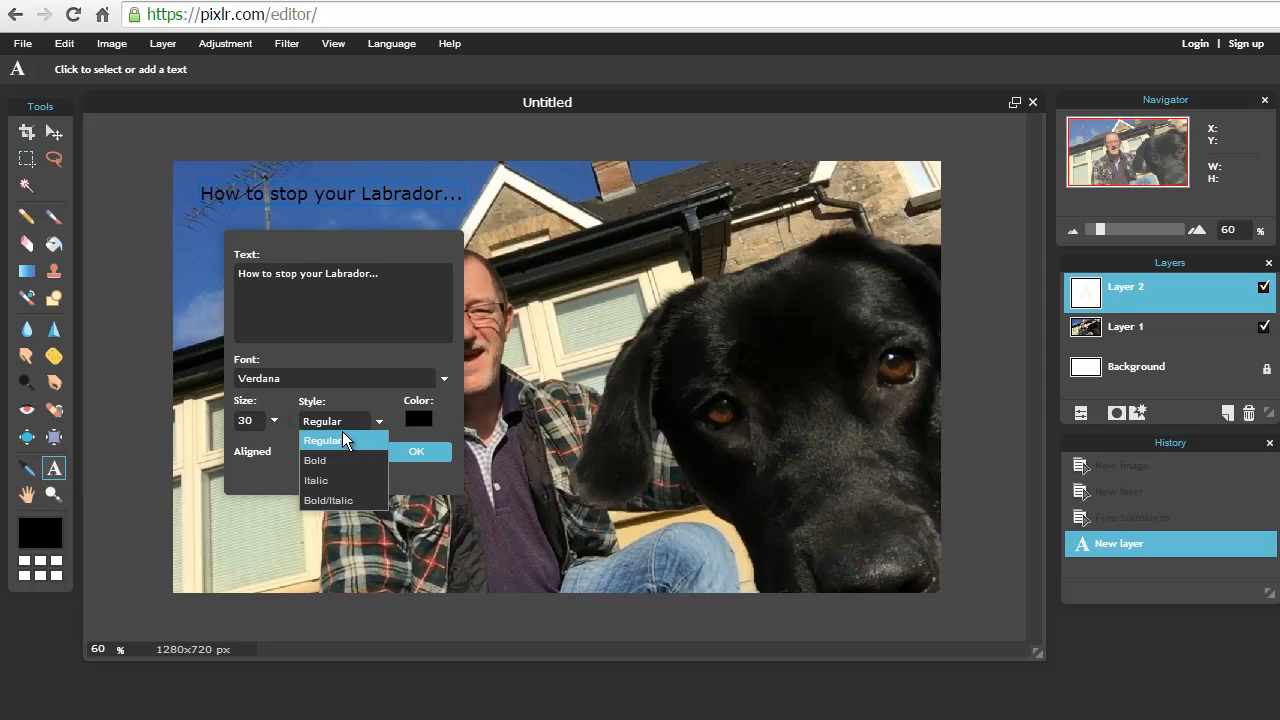
{"action": "left_click", "coordinate": [322, 462]}
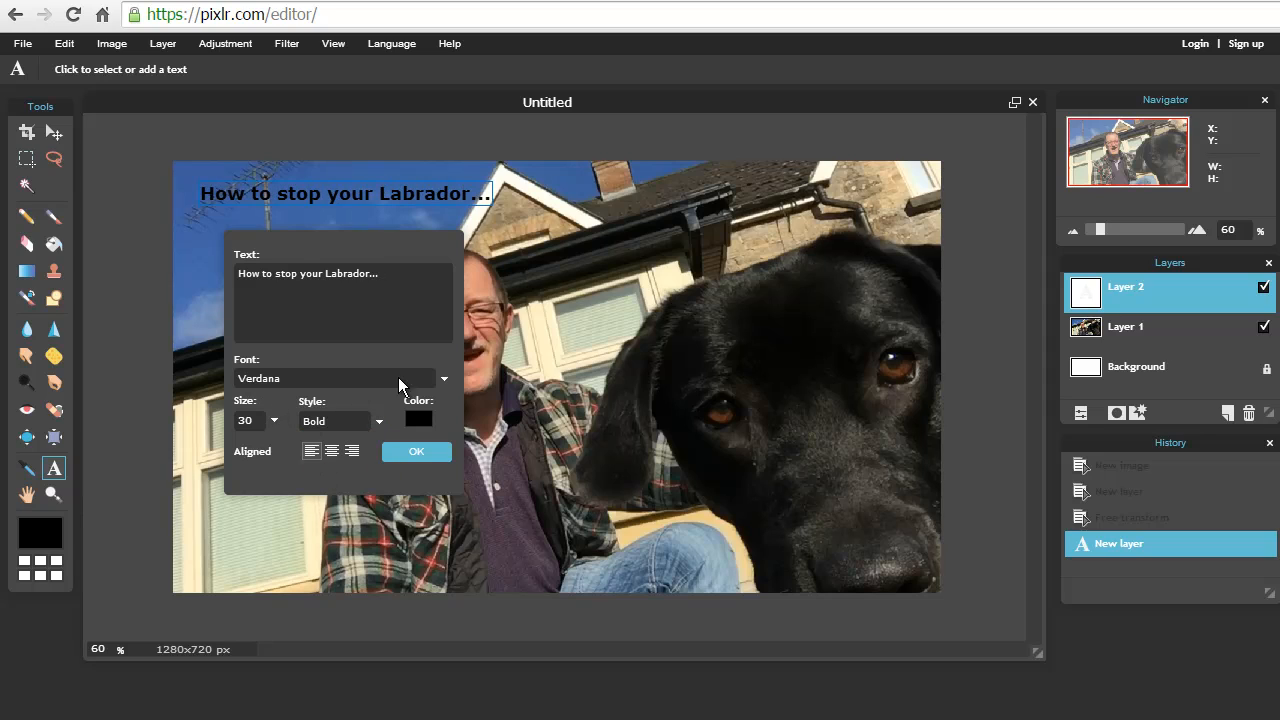
{"action": "left_click", "coordinate": [424, 378]}
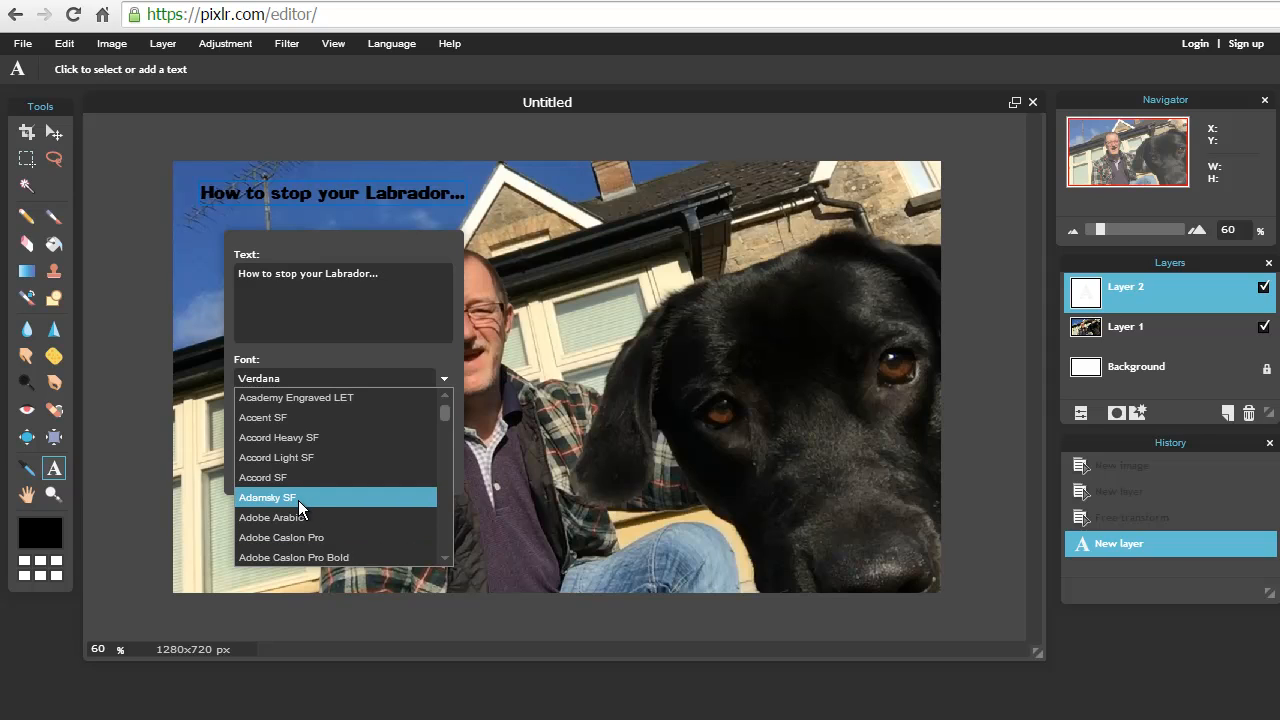
{"action": "left_click", "coordinate": [298, 500]}
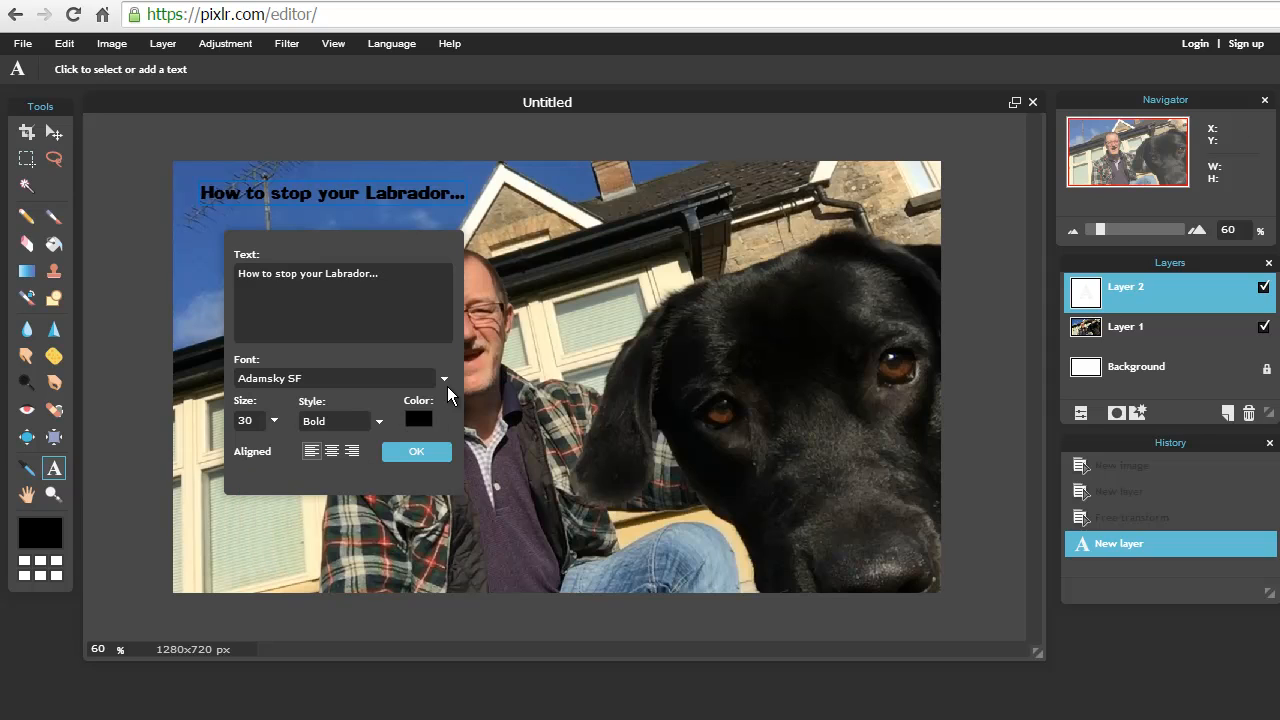
Set the title's text size to 88 and move it slightly up towards the canvas's upper edge
{"action": "left_click", "coordinate": [271, 420]}
{"action": "left_click_drag", "start_coordinate": [195, 447], "coordinate": [244, 452]}
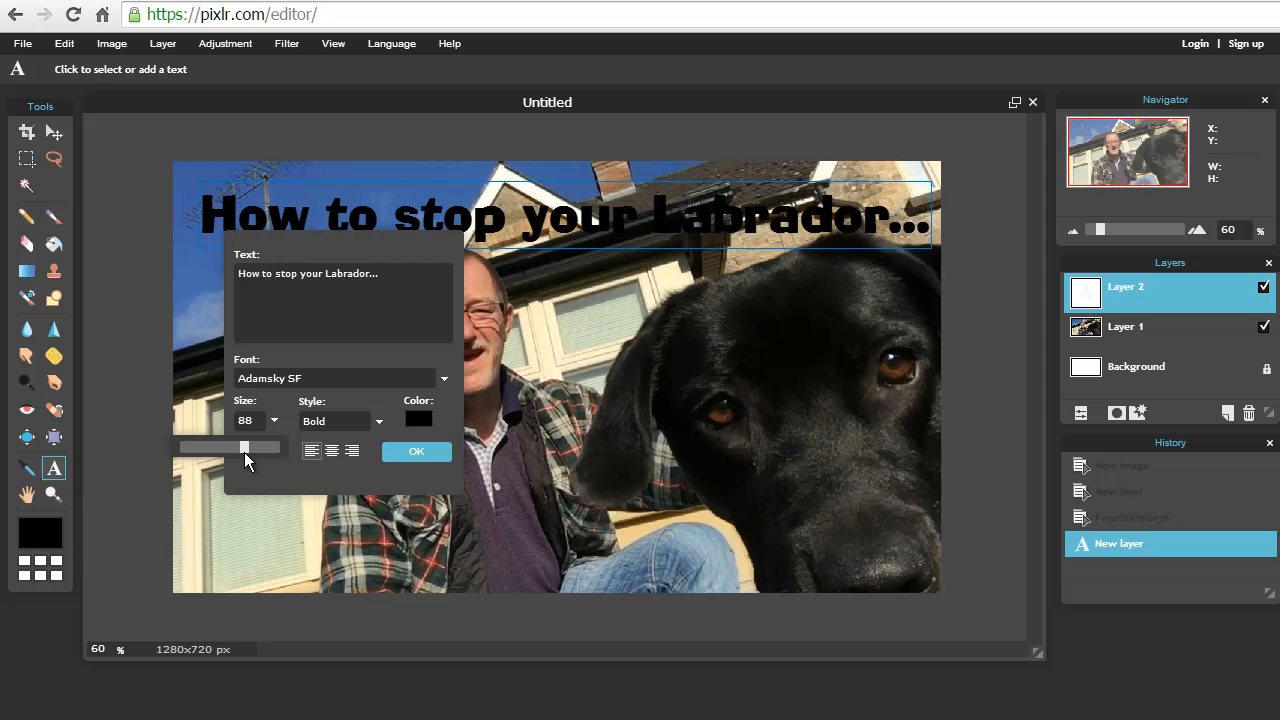
{"action": "left_click_drag", "start_coordinate": [500, 222], "coordinate": [500, 208]}
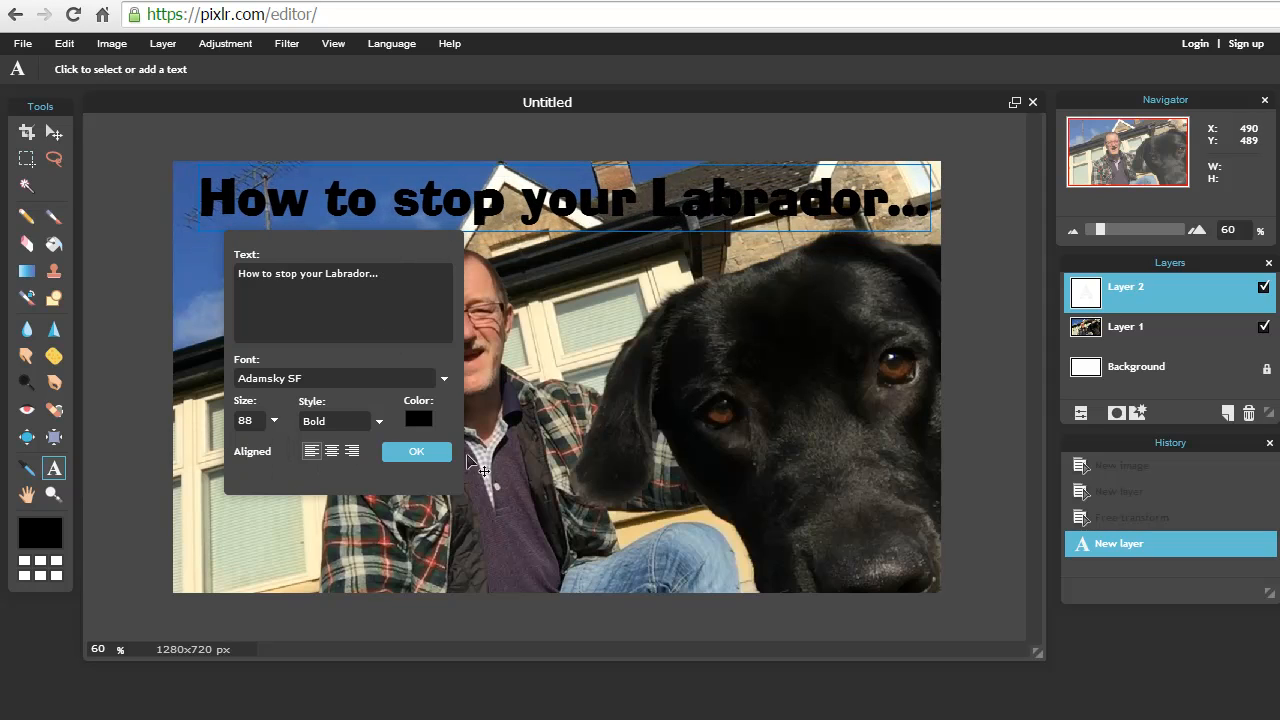
Colour the title text yellow (ffff00) from the web palette and apply the text
{"action": "left_click", "coordinate": [429, 415]}
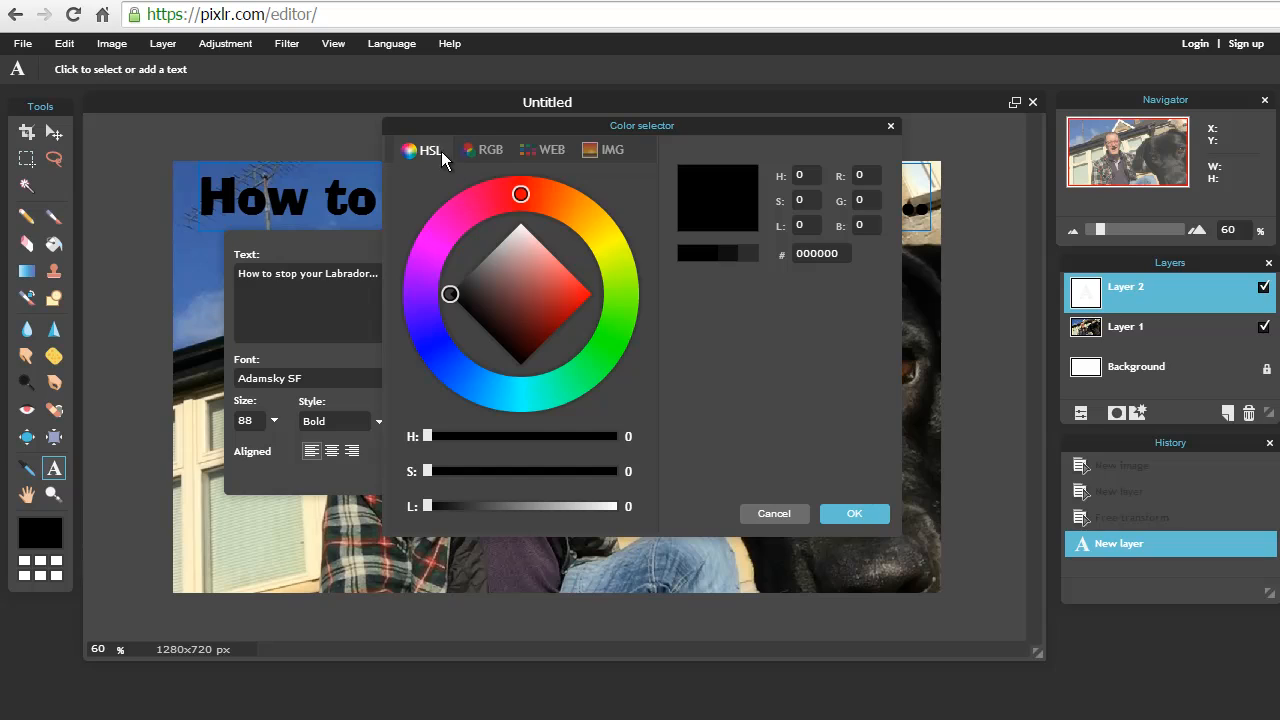
{"action": "left_click", "coordinate": [485, 149]}
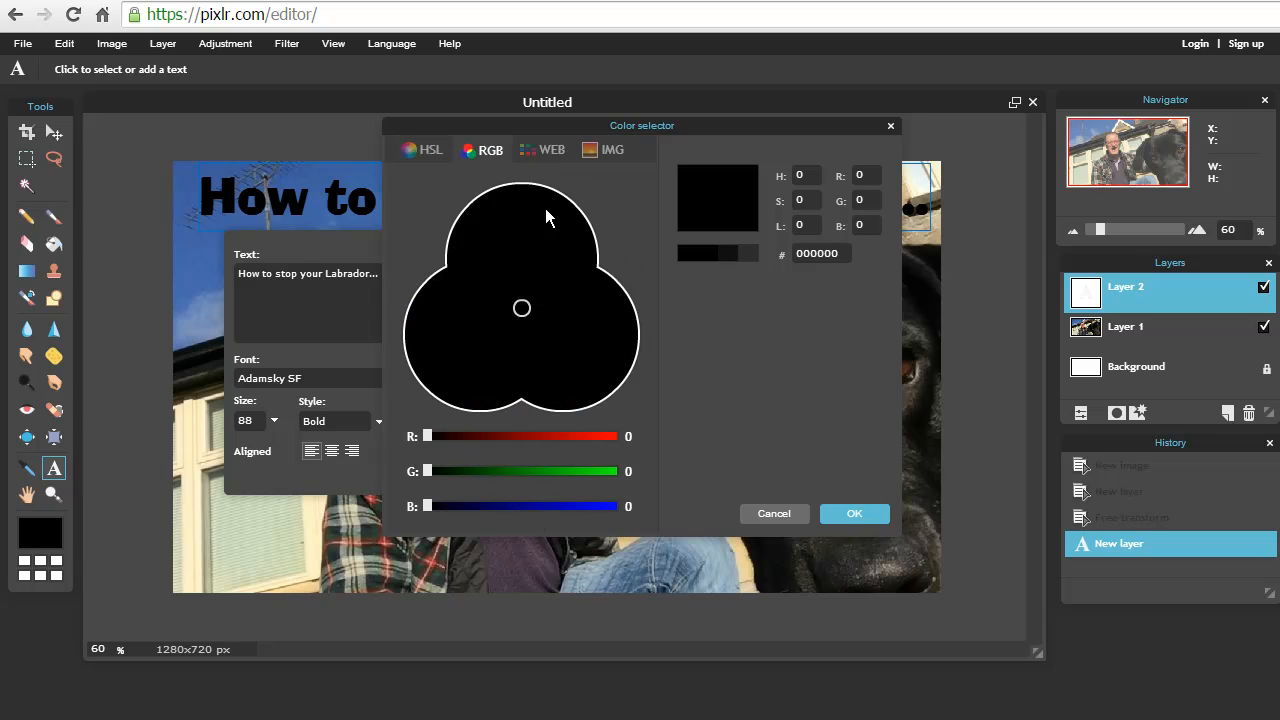
{"action": "left_click", "coordinate": [558, 151]}
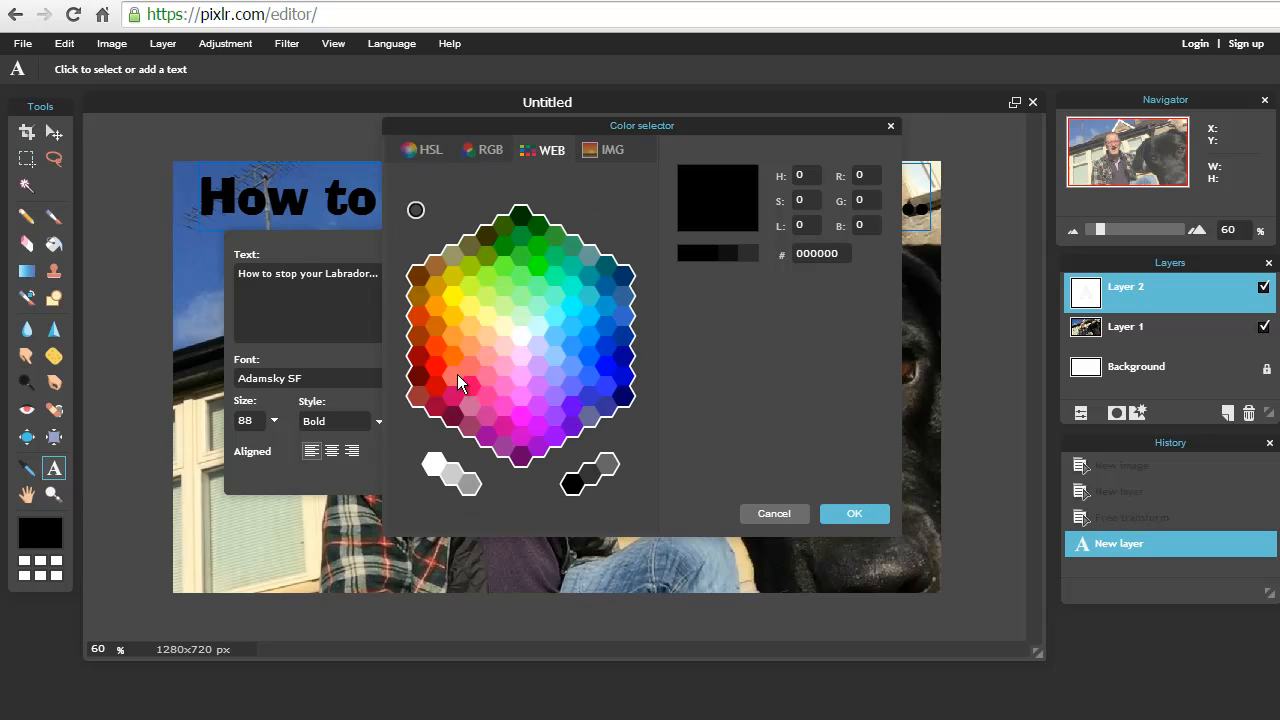
{"action": "left_click", "coordinate": [606, 151]}
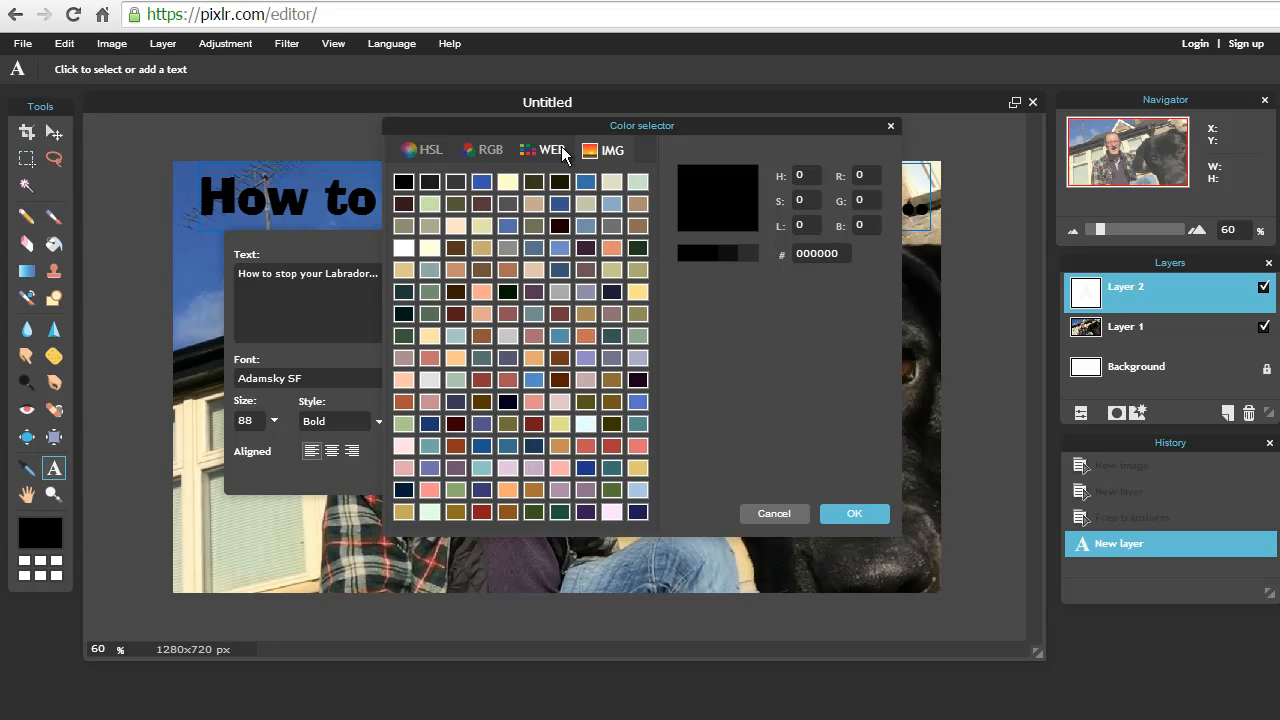
{"action": "left_click", "coordinate": [547, 148]}
{"action": "left_click", "coordinate": [449, 300]}
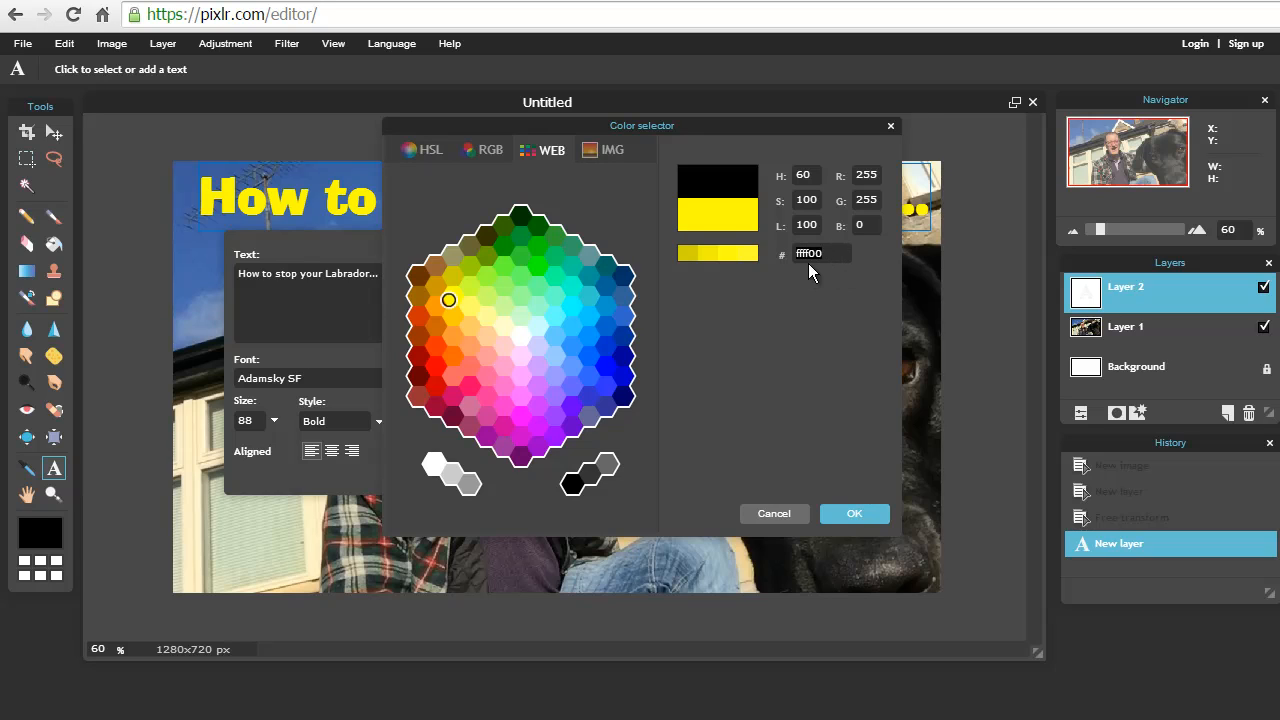
{"action": "left_click", "coordinate": [852, 515]}
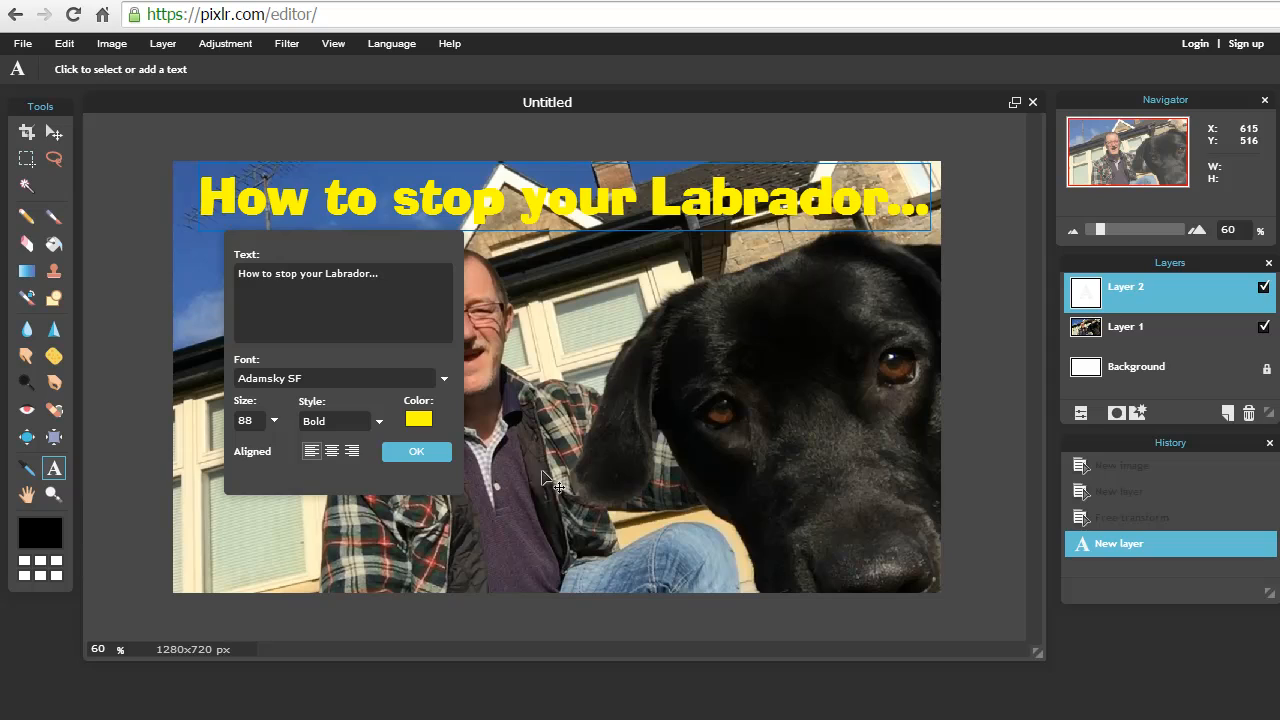
{"action": "left_click", "coordinate": [409, 451]}
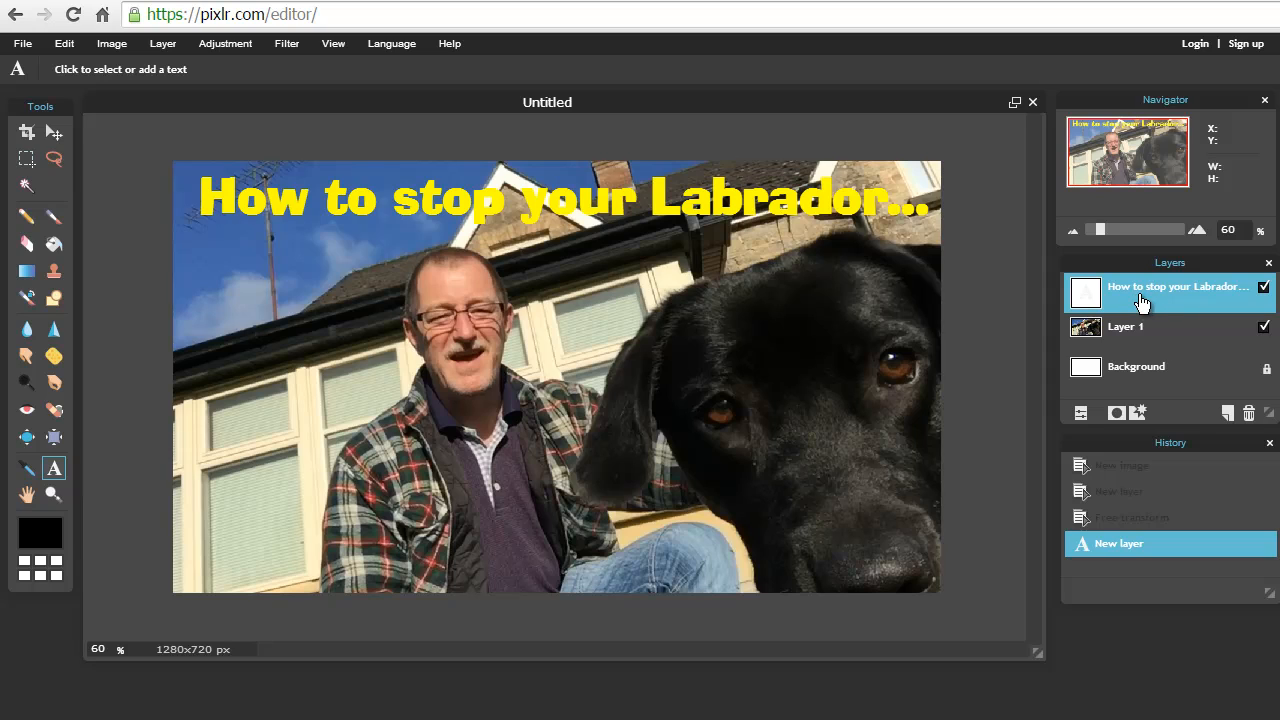
Duplicate the title text layer and move the copy down to the lower part of the photo
{"action": "left_click_drag", "start_coordinate": [1167, 296], "coordinate": [1229, 418]}
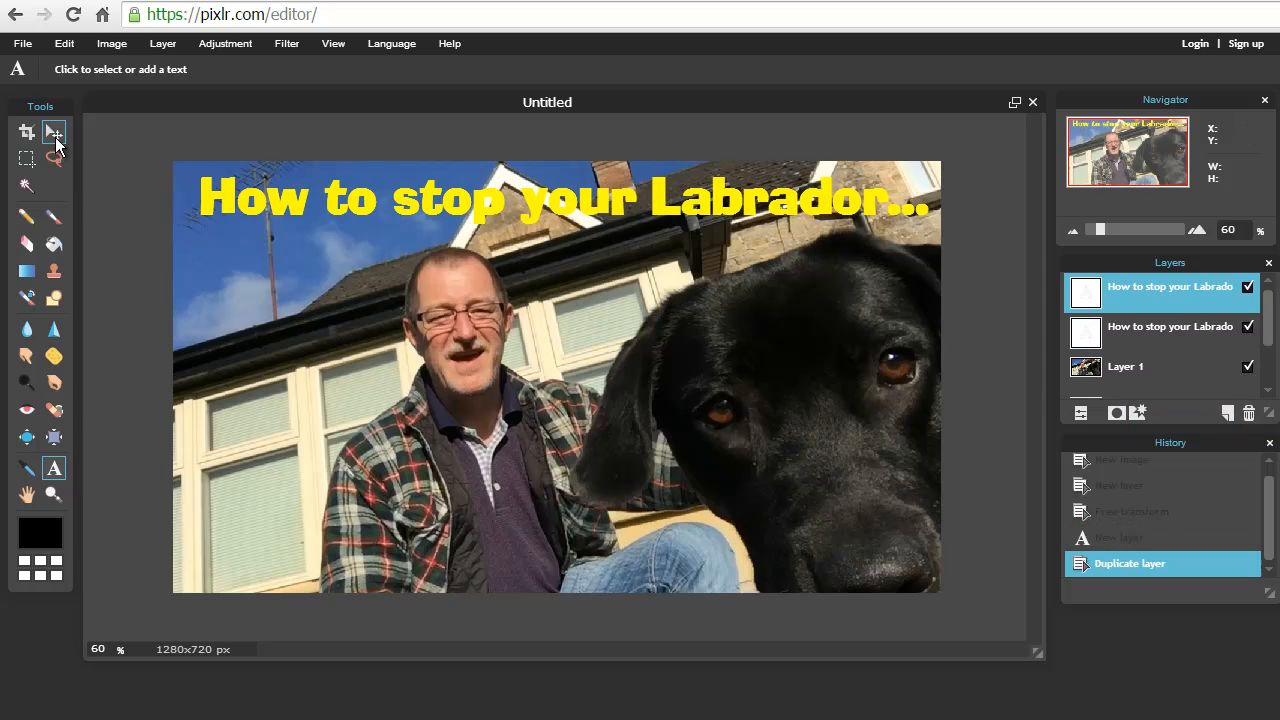
{"action": "left_click", "coordinate": [54, 132]}
{"action": "left_click_drag", "start_coordinate": [510, 218], "coordinate": [505, 487]}
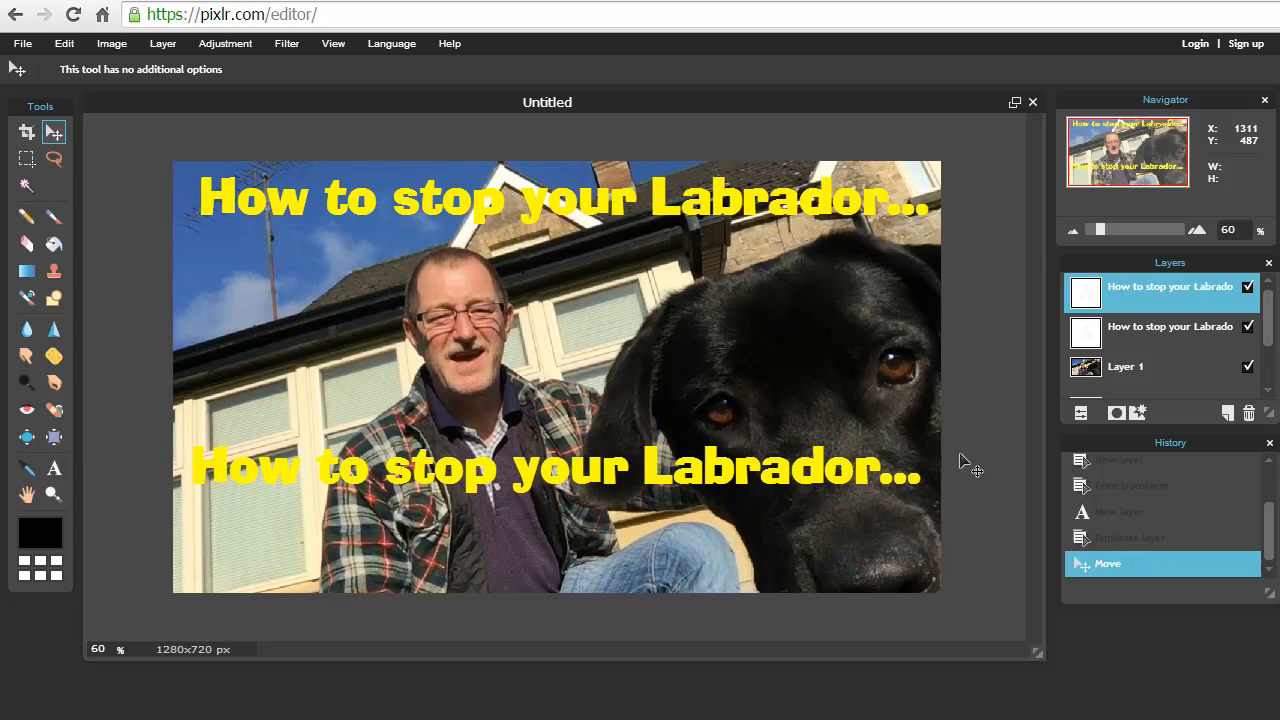
Replace the wording of the lower text copy with "Photobombing Your Pics!"
{"action": "left_click", "coordinate": [54, 468]}
{"action": "left_click", "coordinate": [365, 466]}
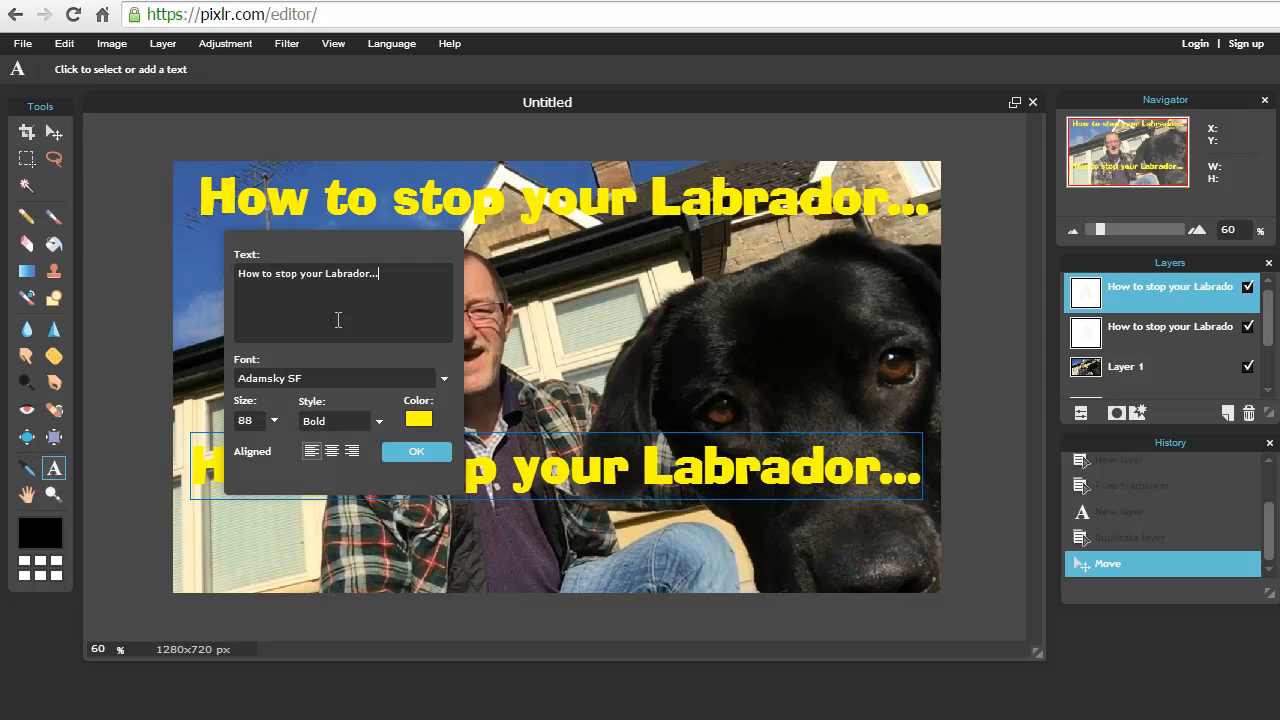
{"action": "left_click_drag", "start_coordinate": [390, 276], "coordinate": [240, 310]}
{"action": "left_click", "coordinate": [382, 276]}
{"action": "left_click_drag", "start_coordinate": [395, 283], "coordinate": [217, 294]}
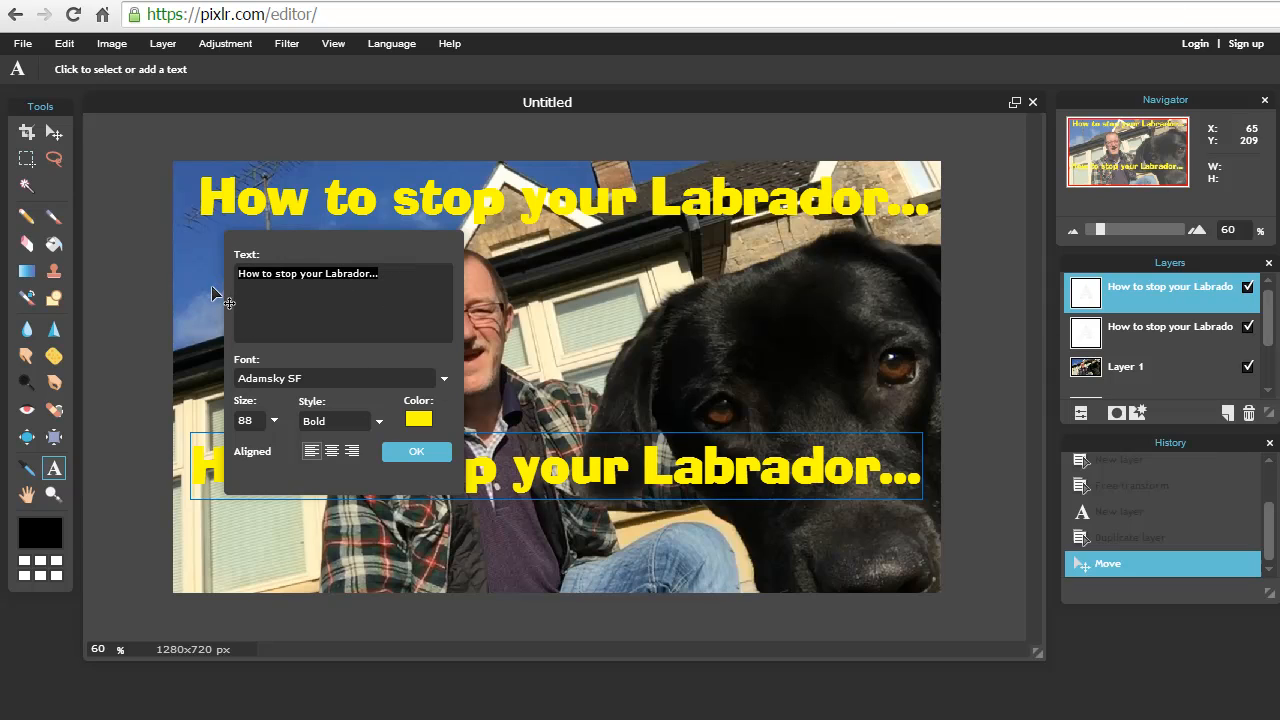
{"action": "type", "text": "Photobombing Your Pics!"}
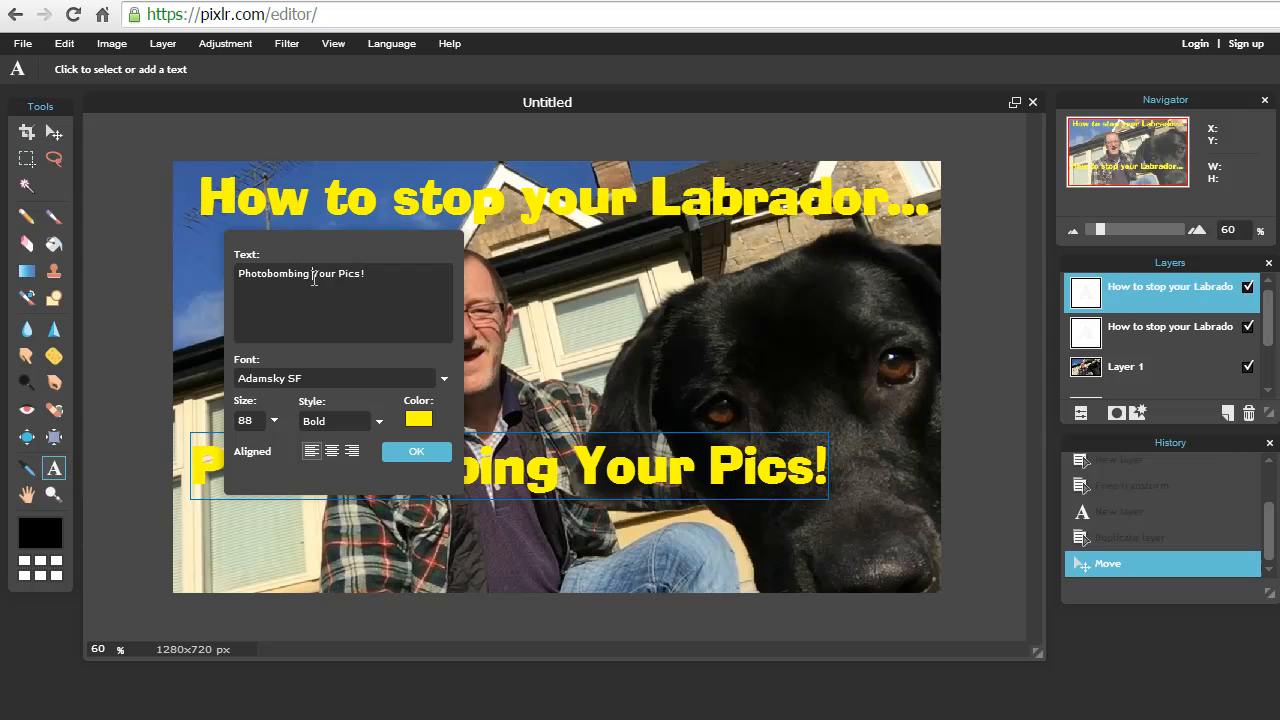
Break the lower text into two lines before "Your Pics!", apply it and move the text block slightly up
{"action": "key", "text": "Left"}
{"action": "key", "text": "Left"}
{"action": "key", "text": "Left"}
{"action": "key", "text": "Left"}
{"action": "key", "text": "Left"}
{"action": "key", "text": "Left"}
{"action": "key", "text": "Left"}
{"action": "key", "text": "Left"}
{"action": "key", "text": "Left"}
{"action": "key", "text": "Left"}
{"action": "key", "text": "Return"}
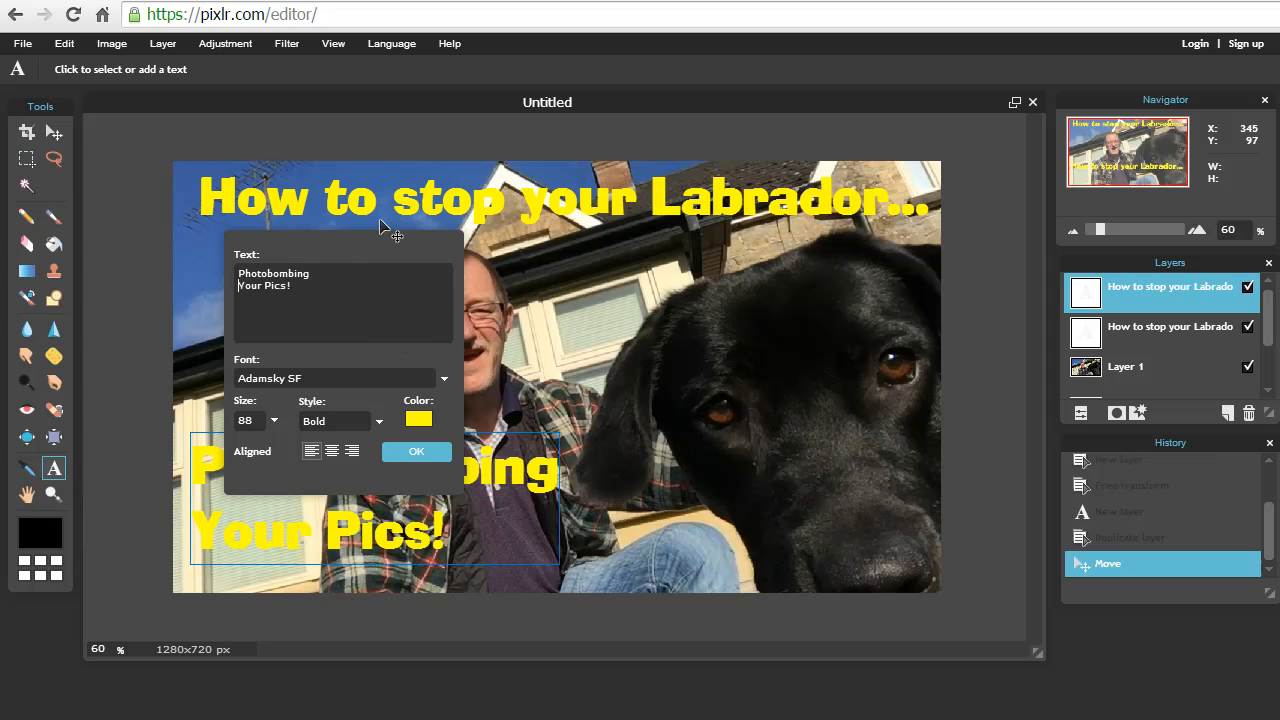
{"action": "left_click", "coordinate": [415, 453]}
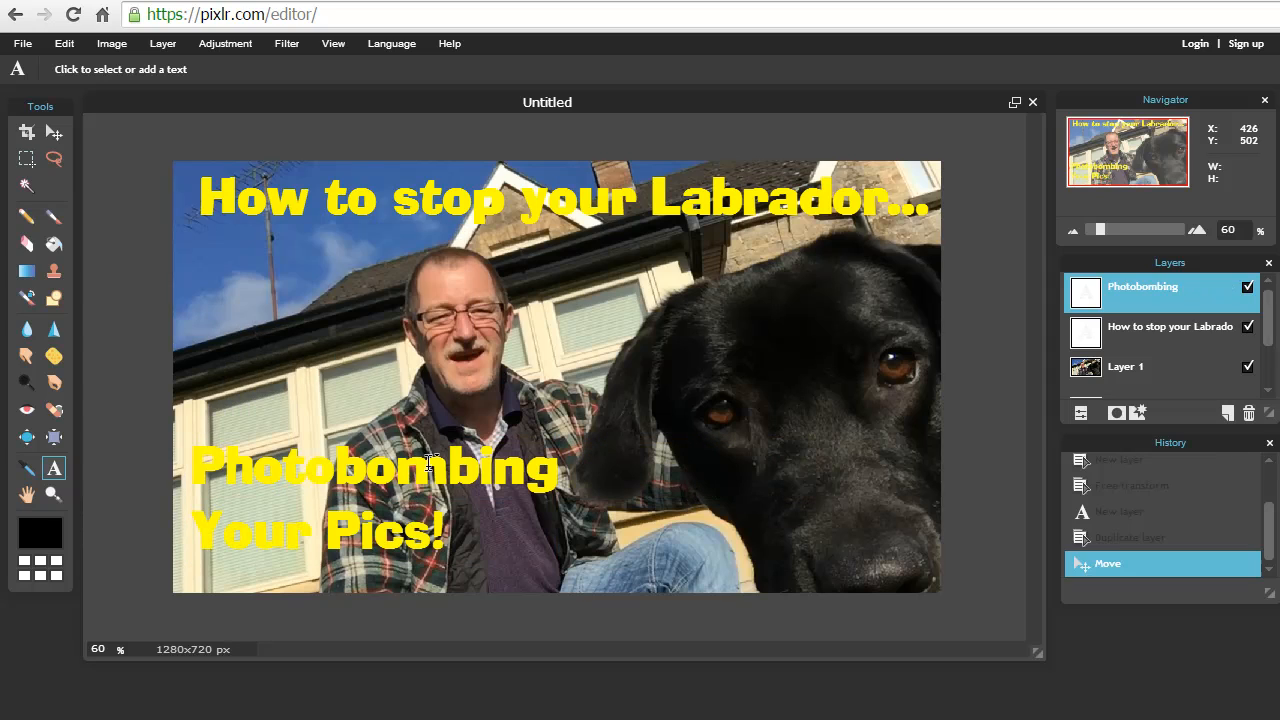
{"action": "left_click", "coordinate": [54, 132]}
{"action": "left_click_drag", "start_coordinate": [401, 494], "coordinate": [401, 466]}
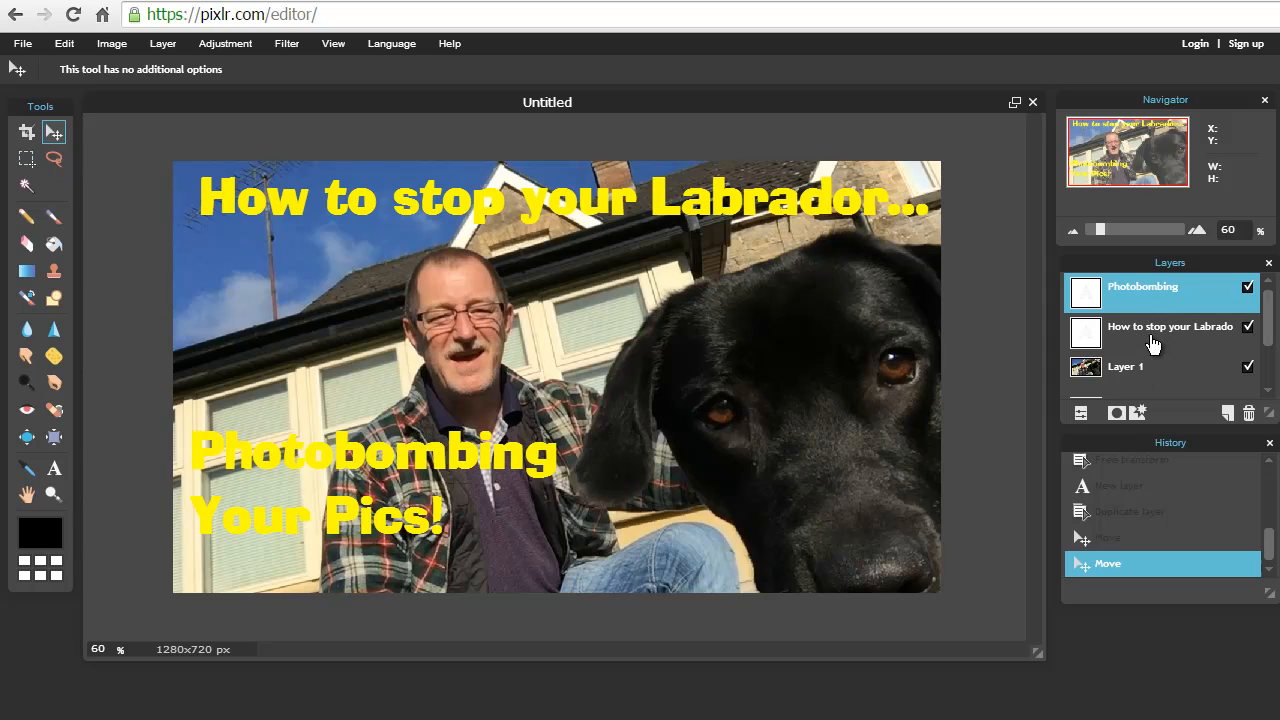
With Layer 1 active, marquee-select a full-width strip of about 1280 x 126 px around the upper title
{"action": "left_click", "coordinate": [1145, 369]}
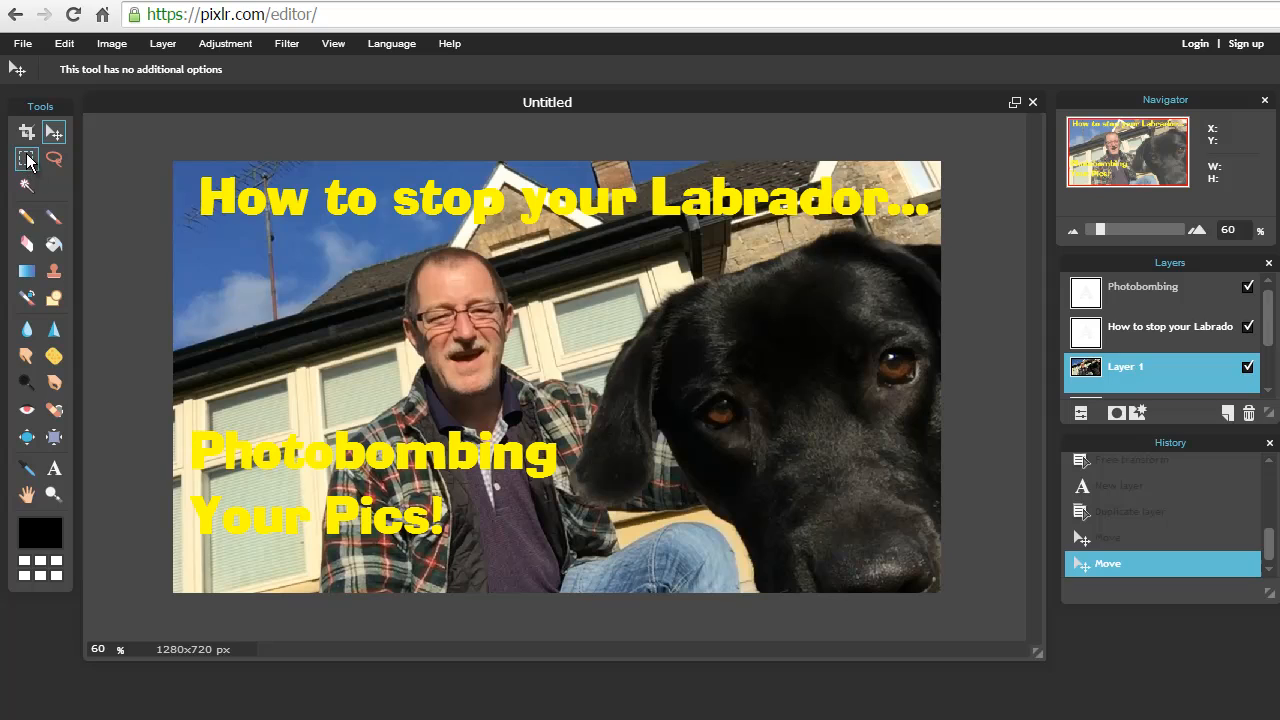
{"action": "left_click", "coordinate": [26, 162]}
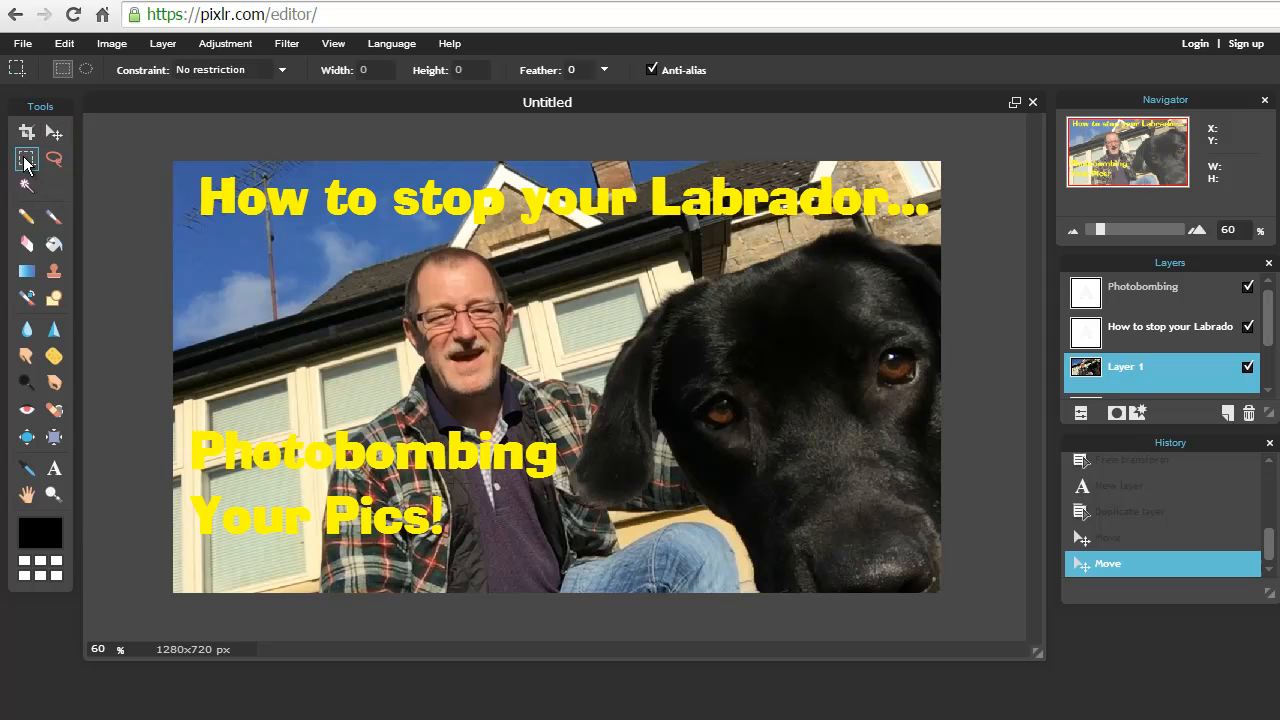
{"action": "left_click_drag", "start_coordinate": [148, 145], "coordinate": [1010, 229]}
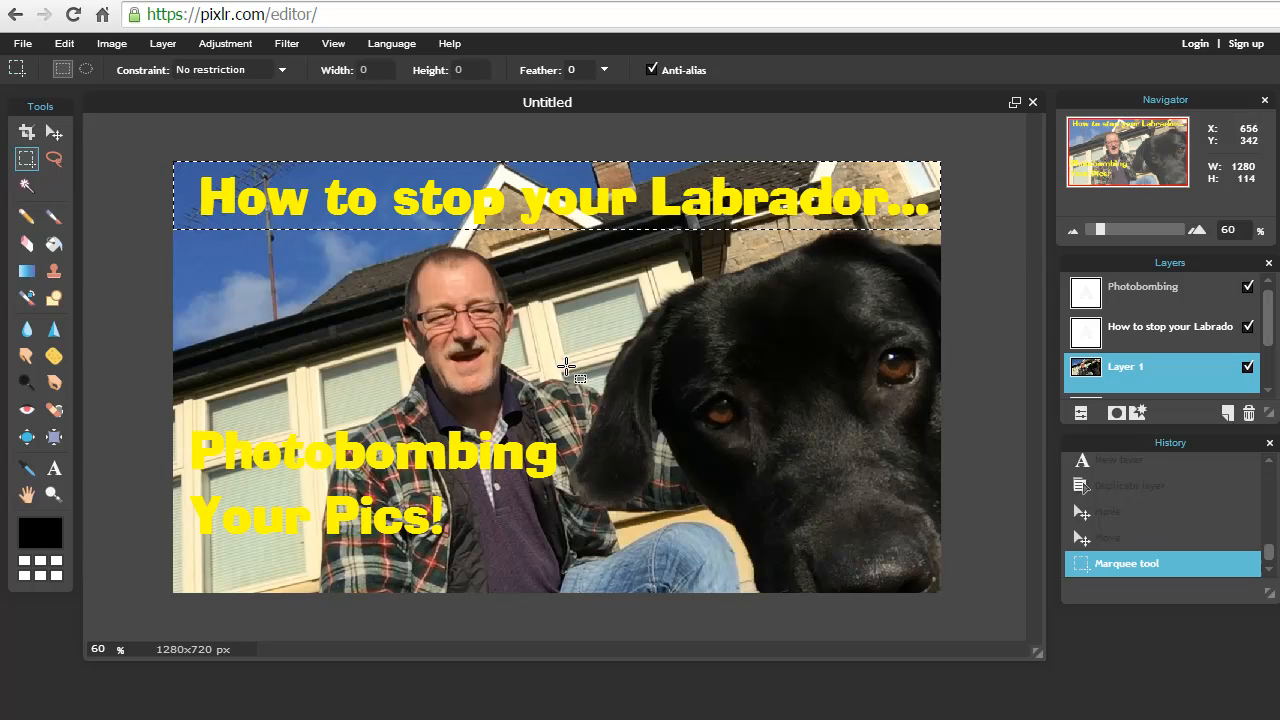
{"action": "left_click_drag", "start_coordinate": [688, 322], "coordinate": [851, 454]}
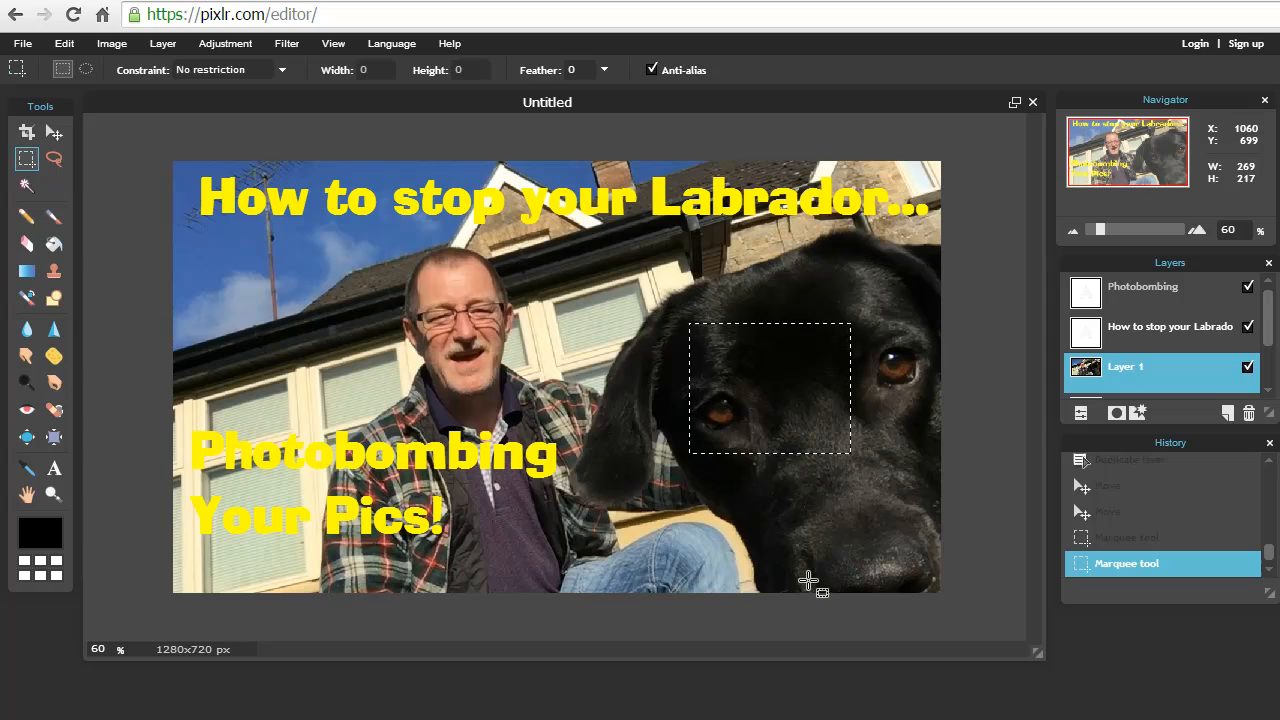
{"action": "left_click_drag", "start_coordinate": [240, 292], "coordinate": [395, 387]}
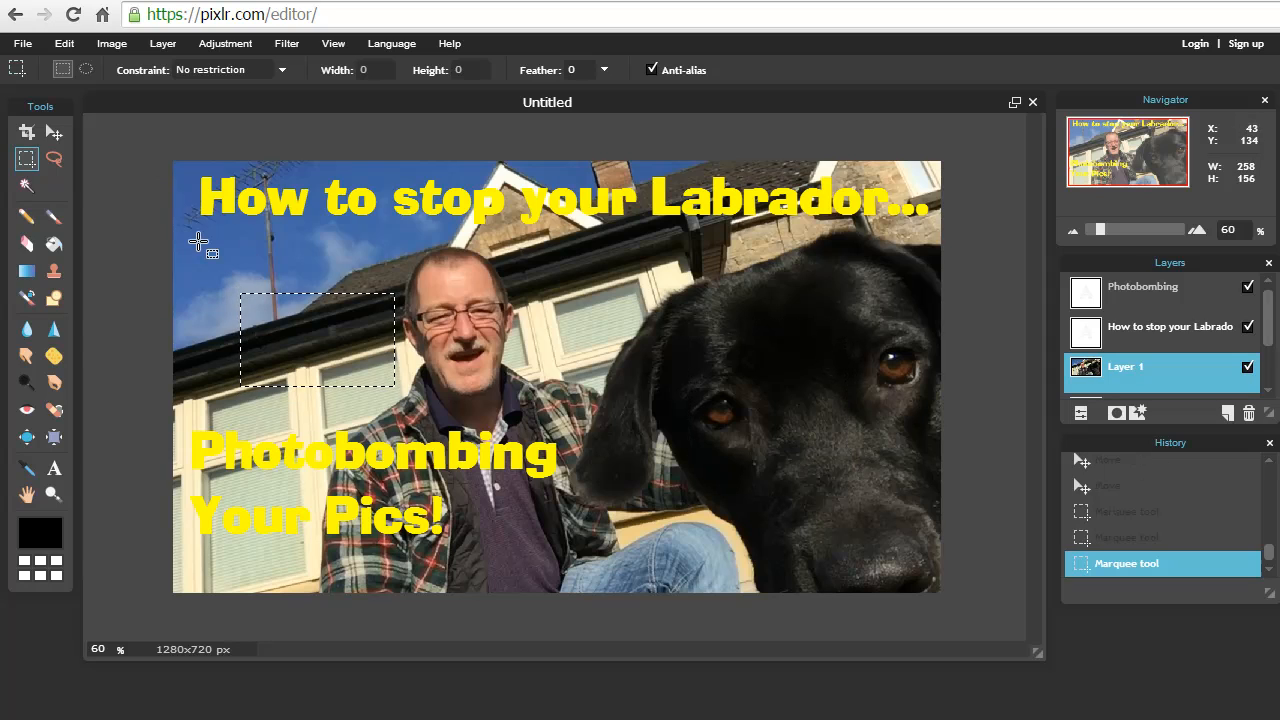
{"action": "left_click_drag", "start_coordinate": [157, 147], "coordinate": [408, 221]}
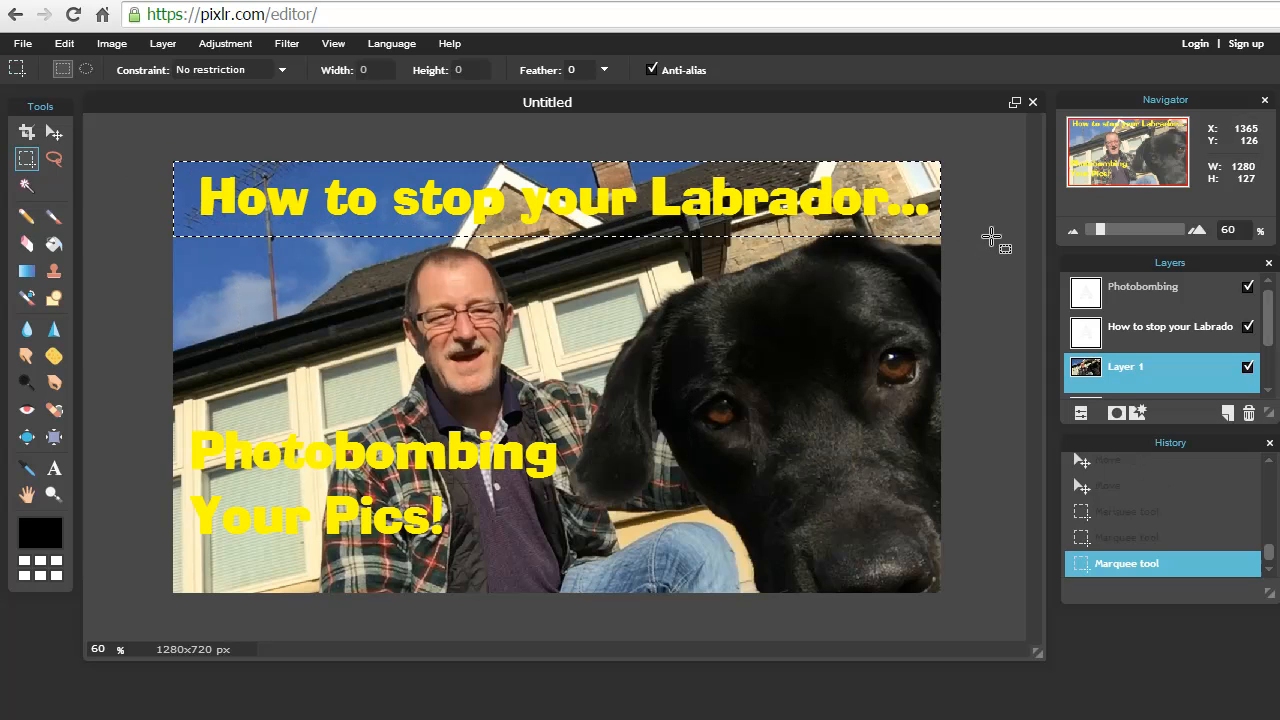
{"action": "left_click_drag", "start_coordinate": [990, 236], "coordinate": [990, 236]}
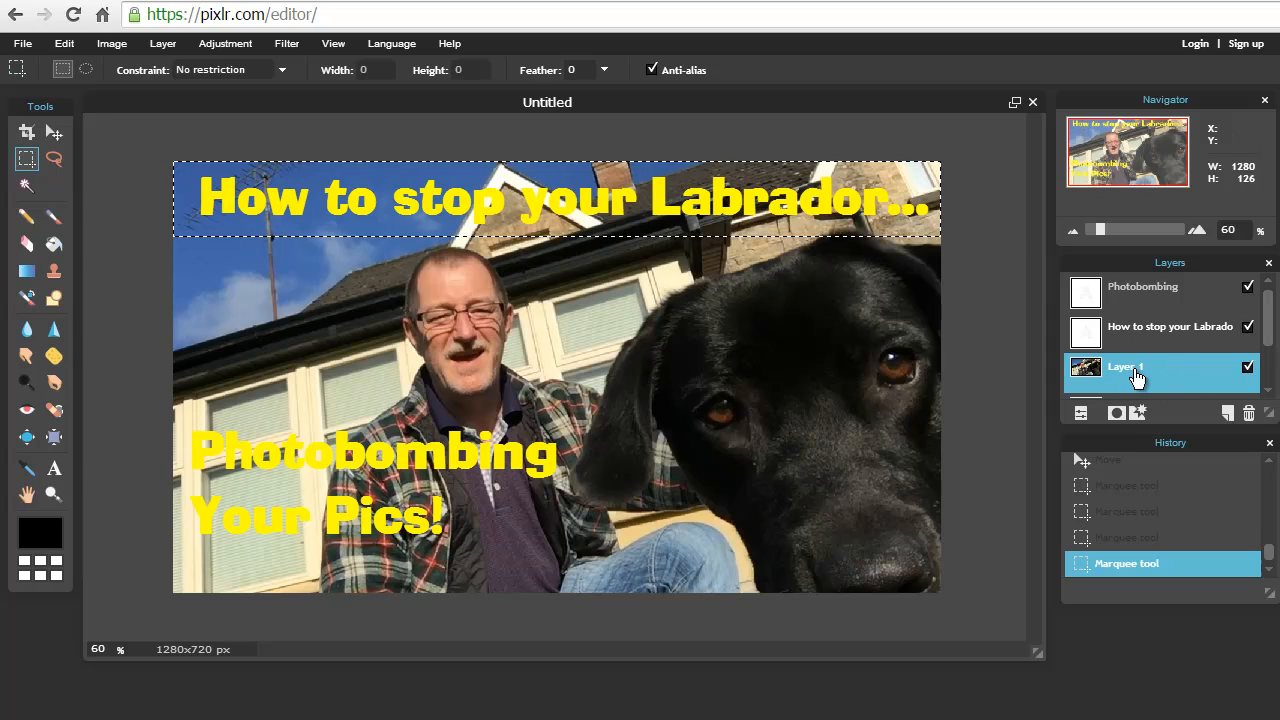
Add a new layer directly above Layer 1 and fill the selected strip with black using the Paint bucket
{"action": "left_click", "coordinate": [1229, 414]}
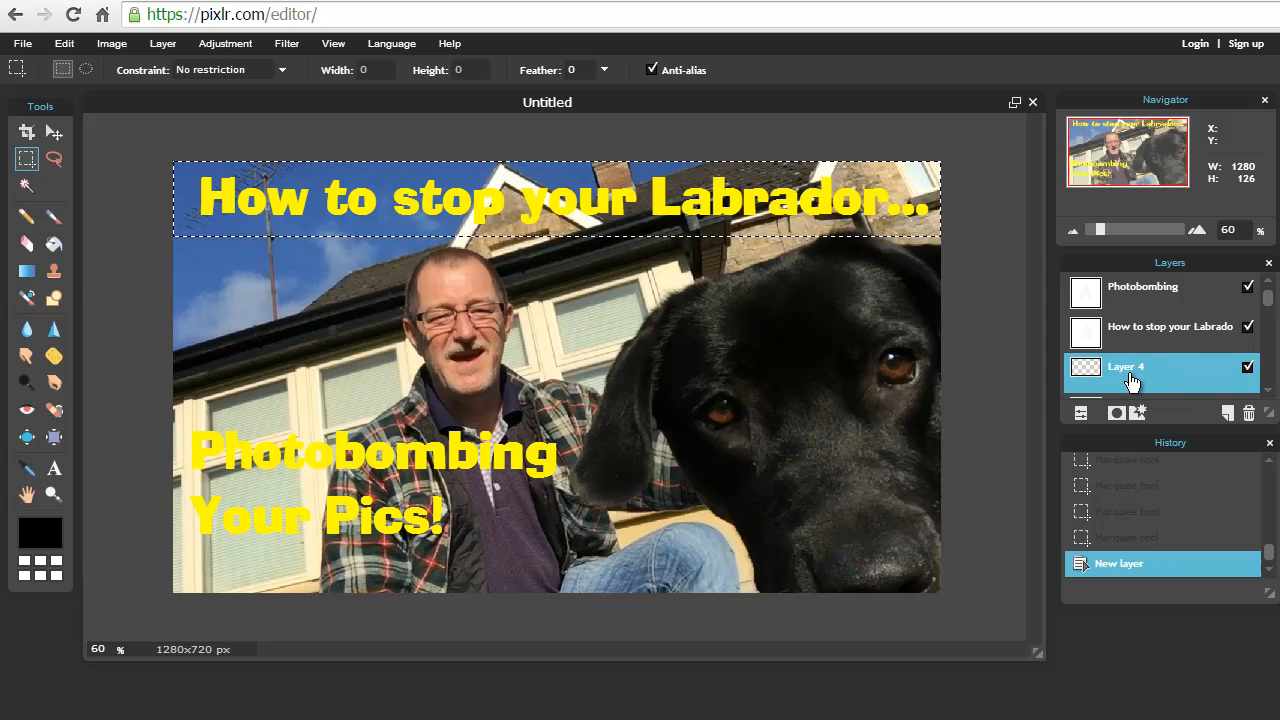
{"action": "left_click", "coordinate": [55, 243]}
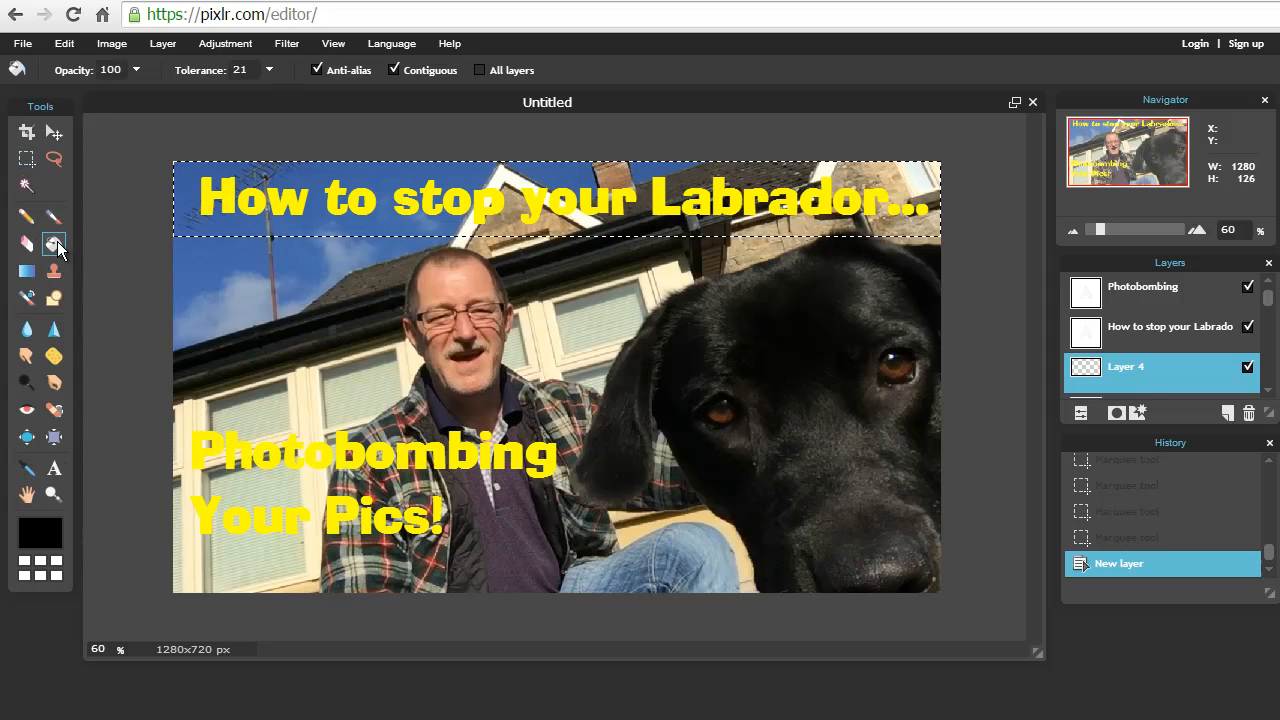
{"action": "left_click", "coordinate": [359, 165]}
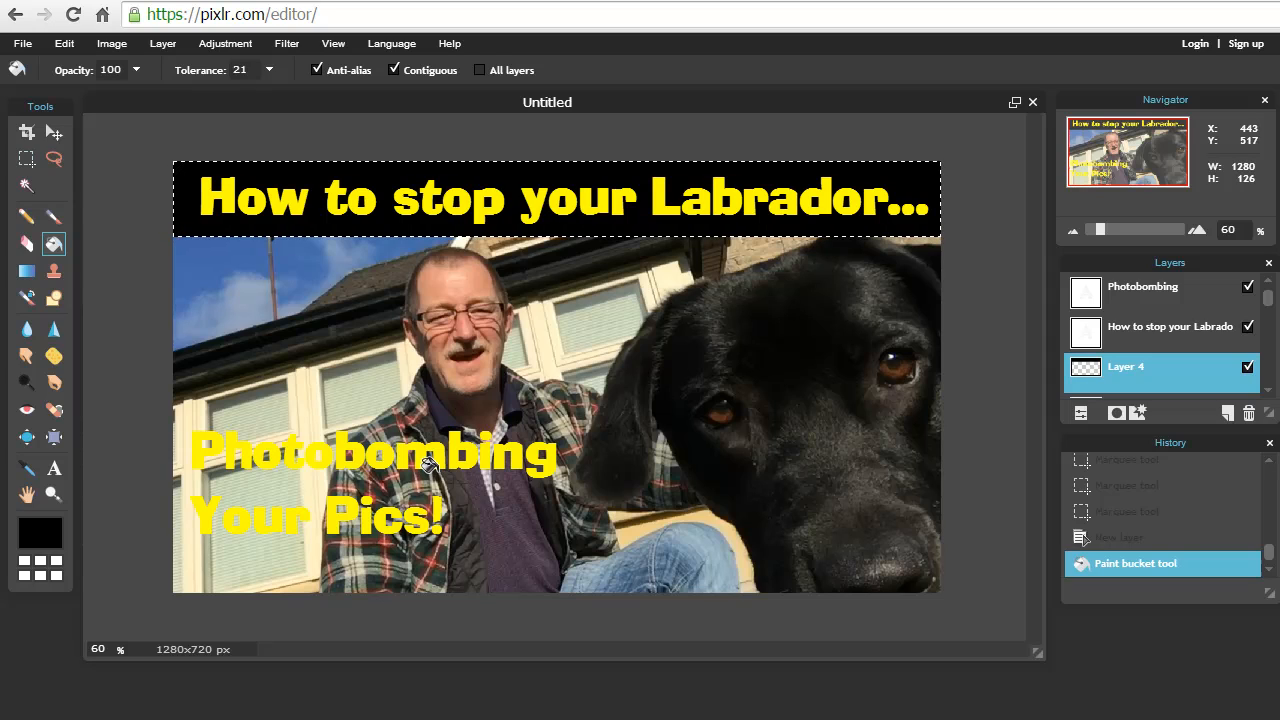
{"action": "key", "text": "alt"}
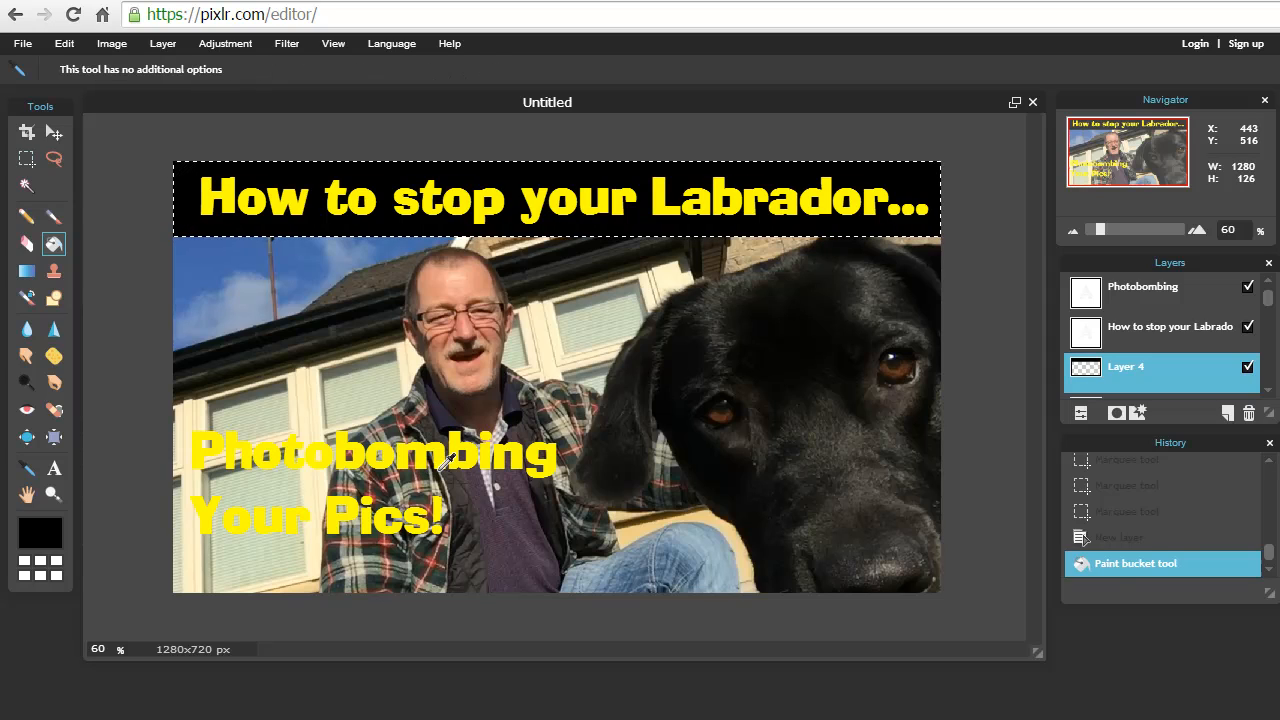
Undo the solid black fill and refill the upper title strip with black at 30% Paint bucket opacity
{"action": "key", "text": "ctrl+z"}
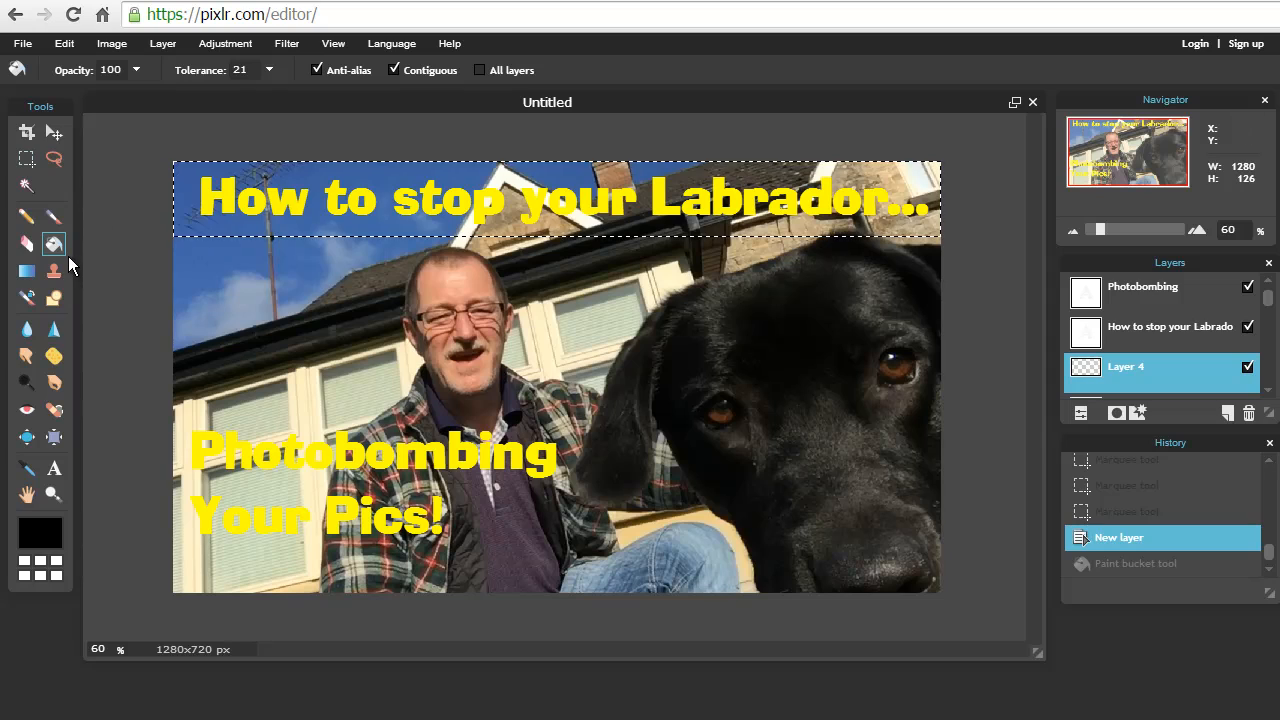
{"action": "left_click", "coordinate": [136, 70]}
{"action": "left_click_drag", "start_coordinate": [137, 95], "coordinate": [69, 101]}
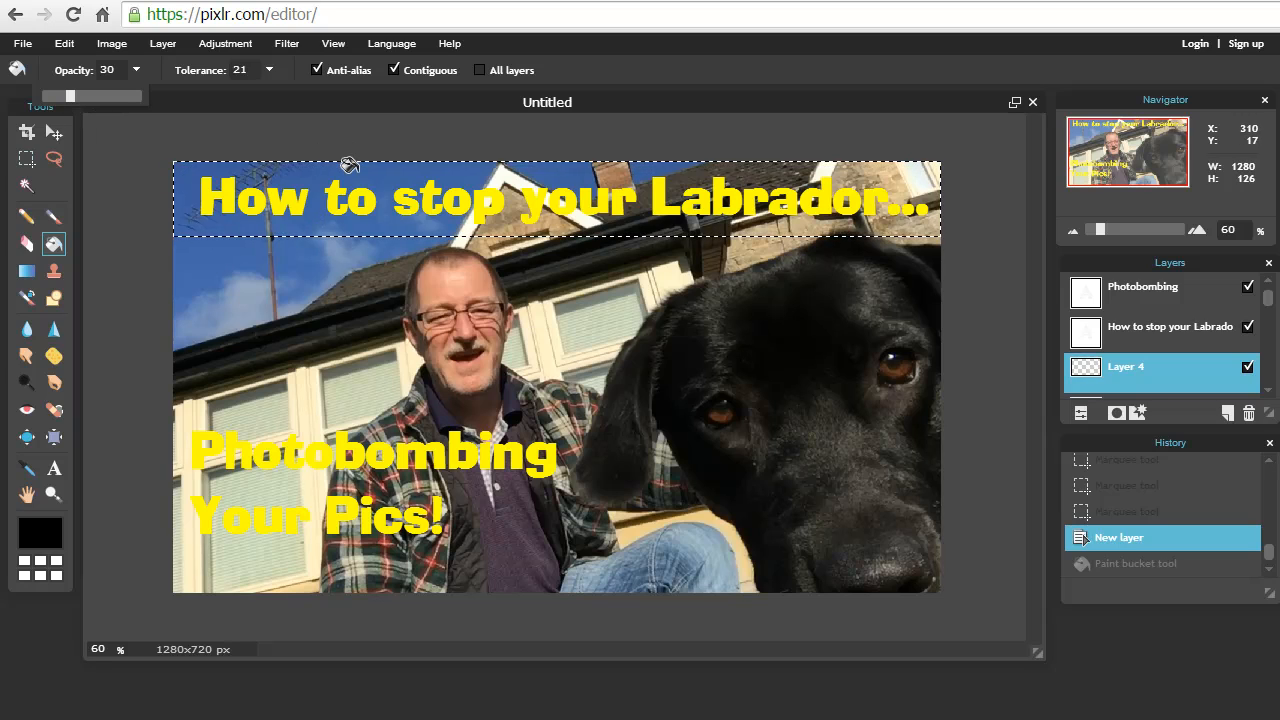
{"action": "left_click", "coordinate": [349, 164]}
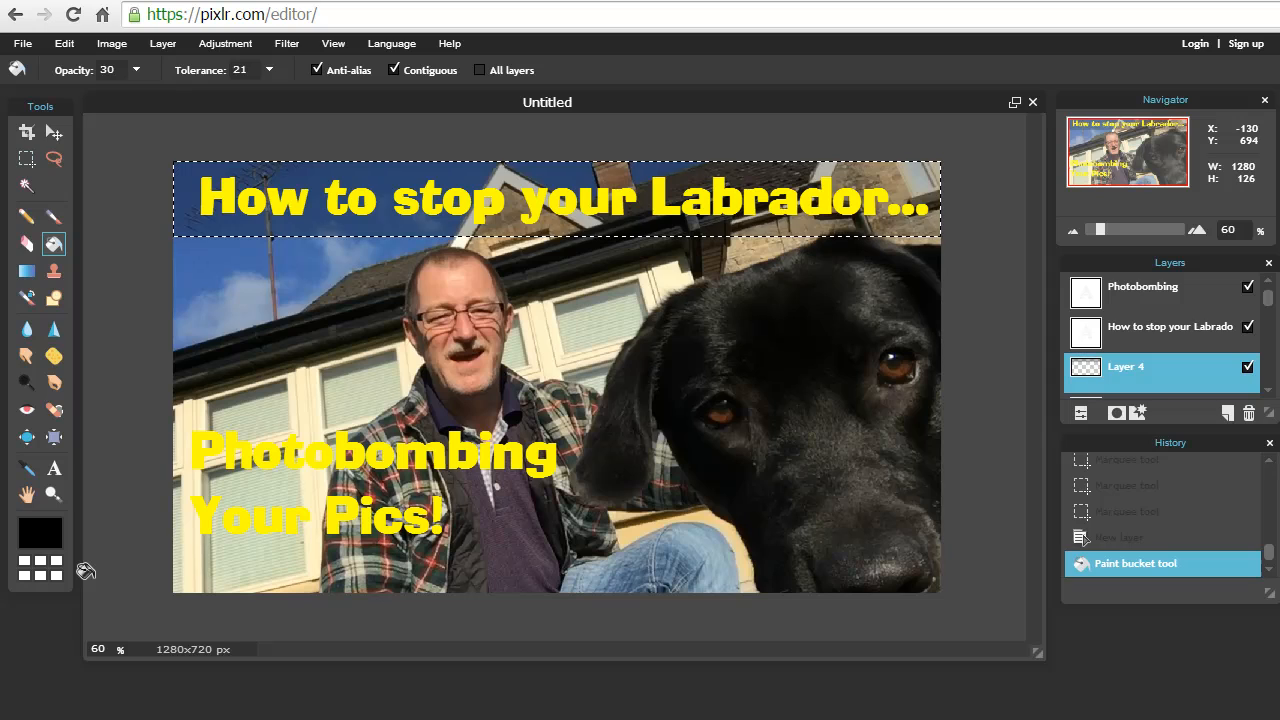
Darken the upper strip with more 30% black fills, step back to the third fill, and clear the selection
{"action": "left_click", "coordinate": [380, 165]}
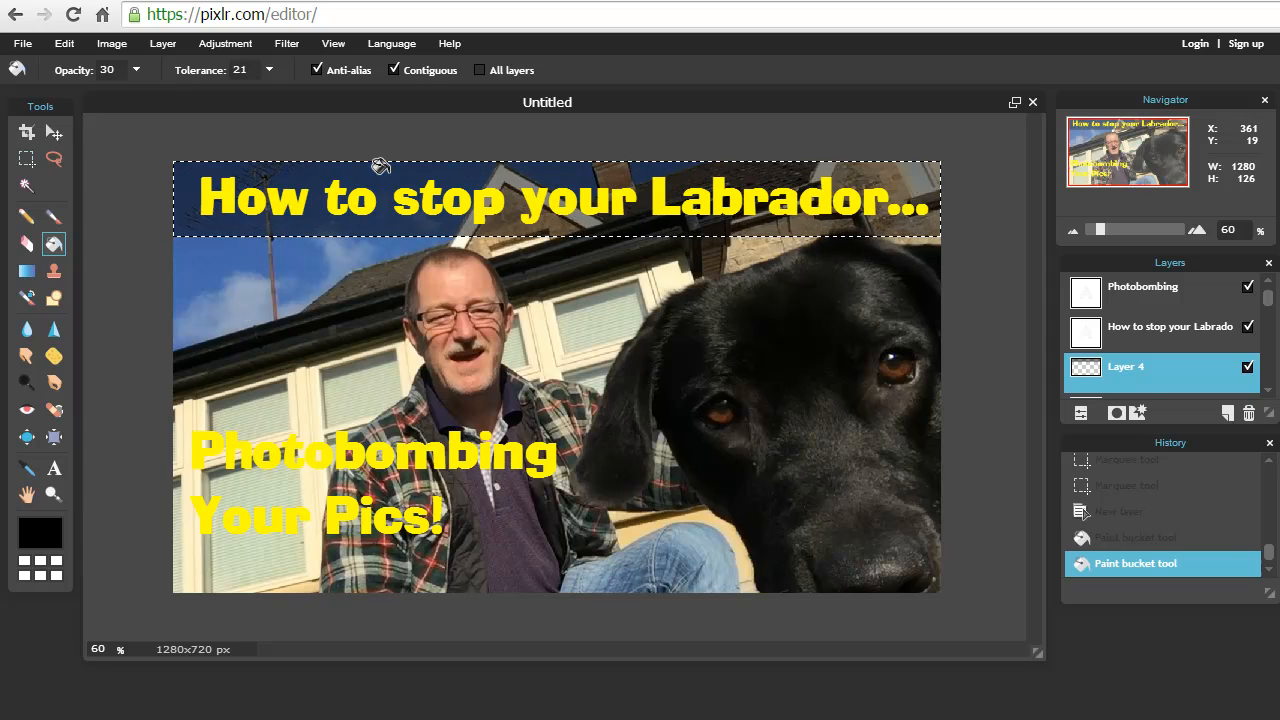
{"action": "left_click", "coordinate": [381, 163]}
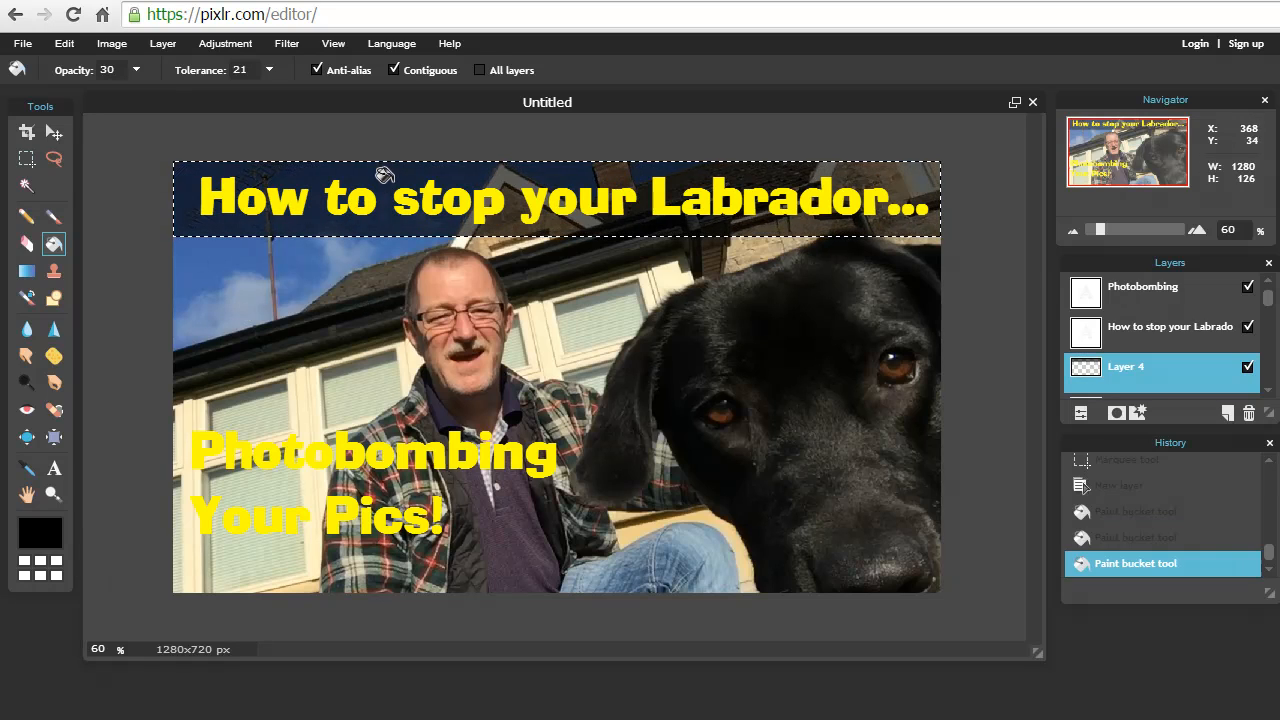
{"action": "left_click", "coordinate": [402, 190]}
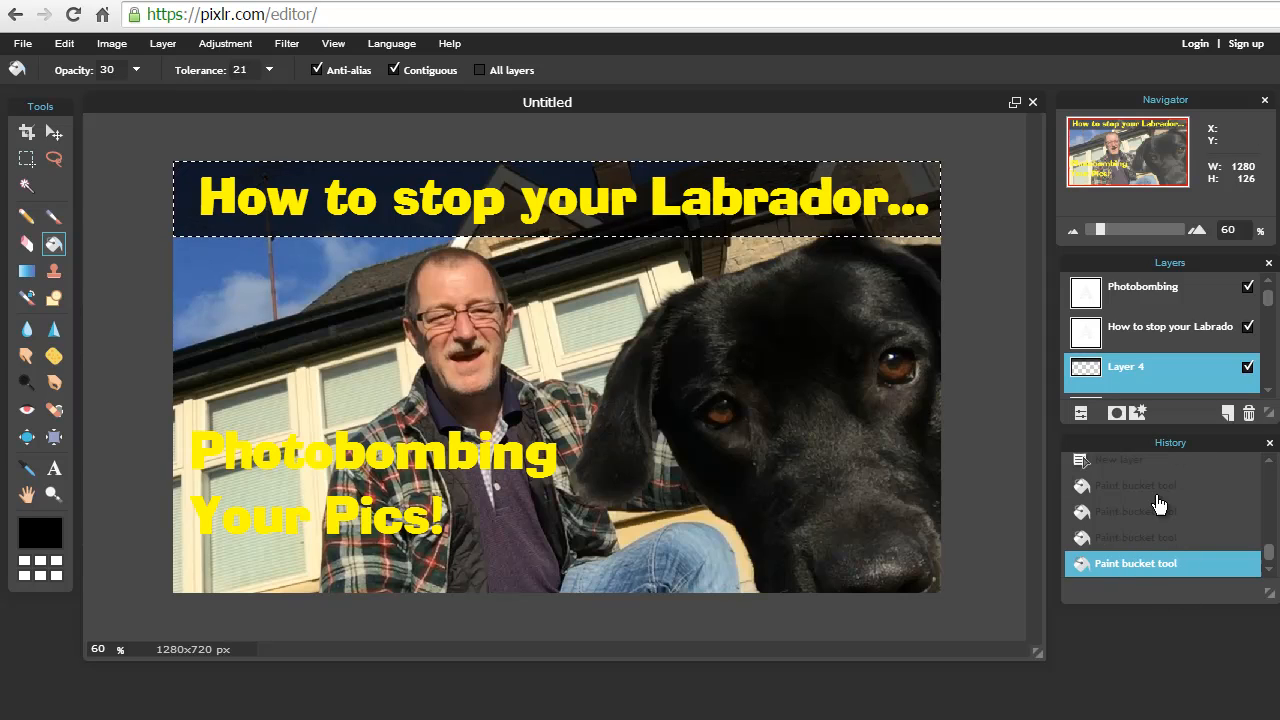
{"action": "left_click", "coordinate": [1131, 543]}
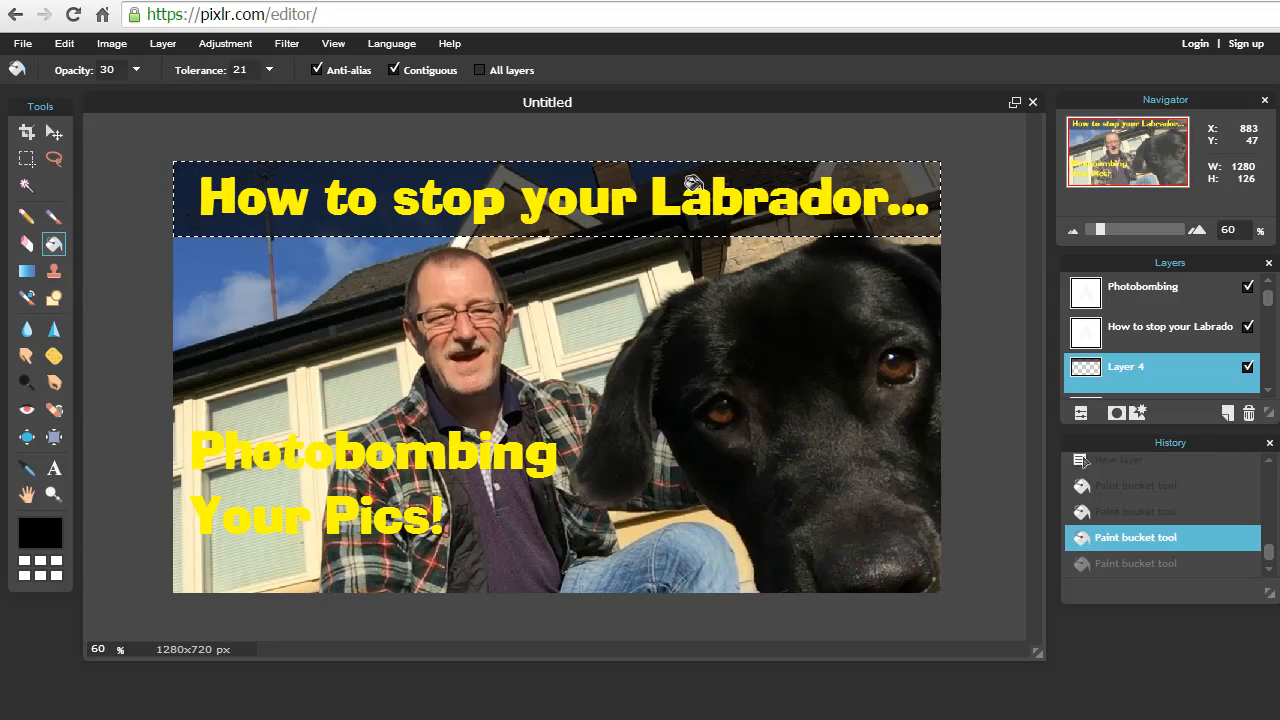
{"action": "left_click", "coordinate": [54, 132]}
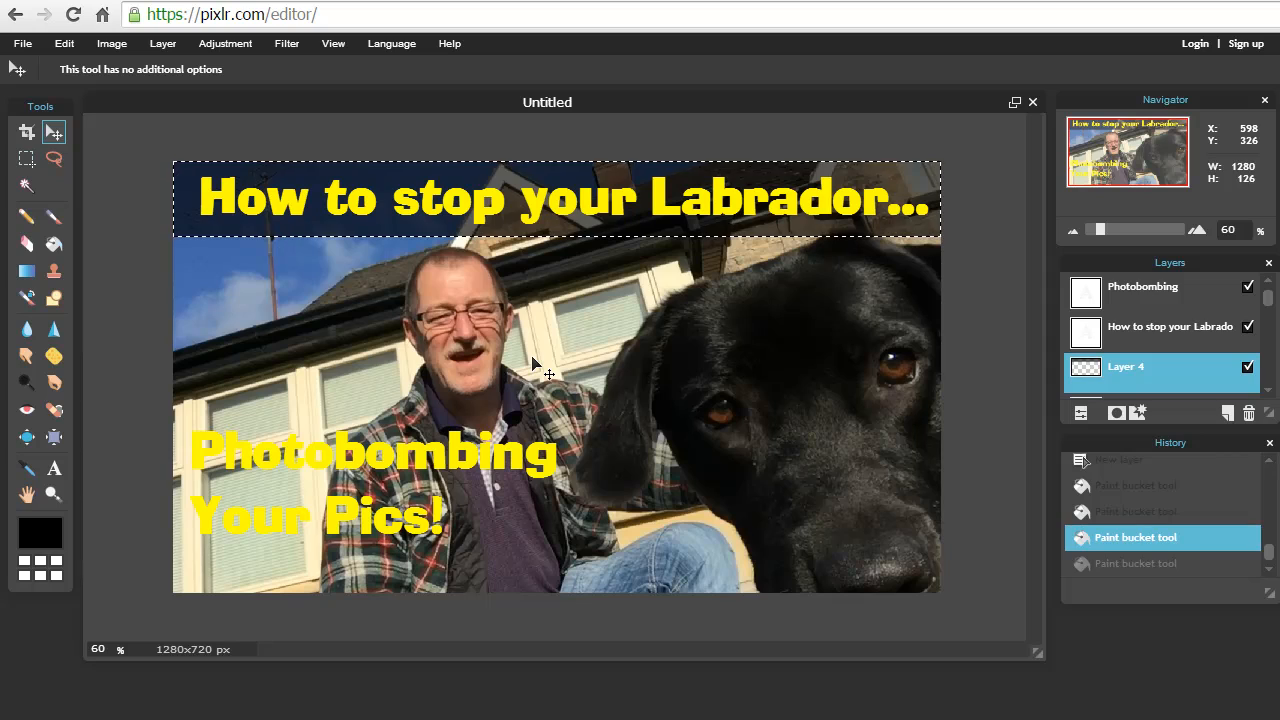
{"action": "key", "text": "ctrl+d"}
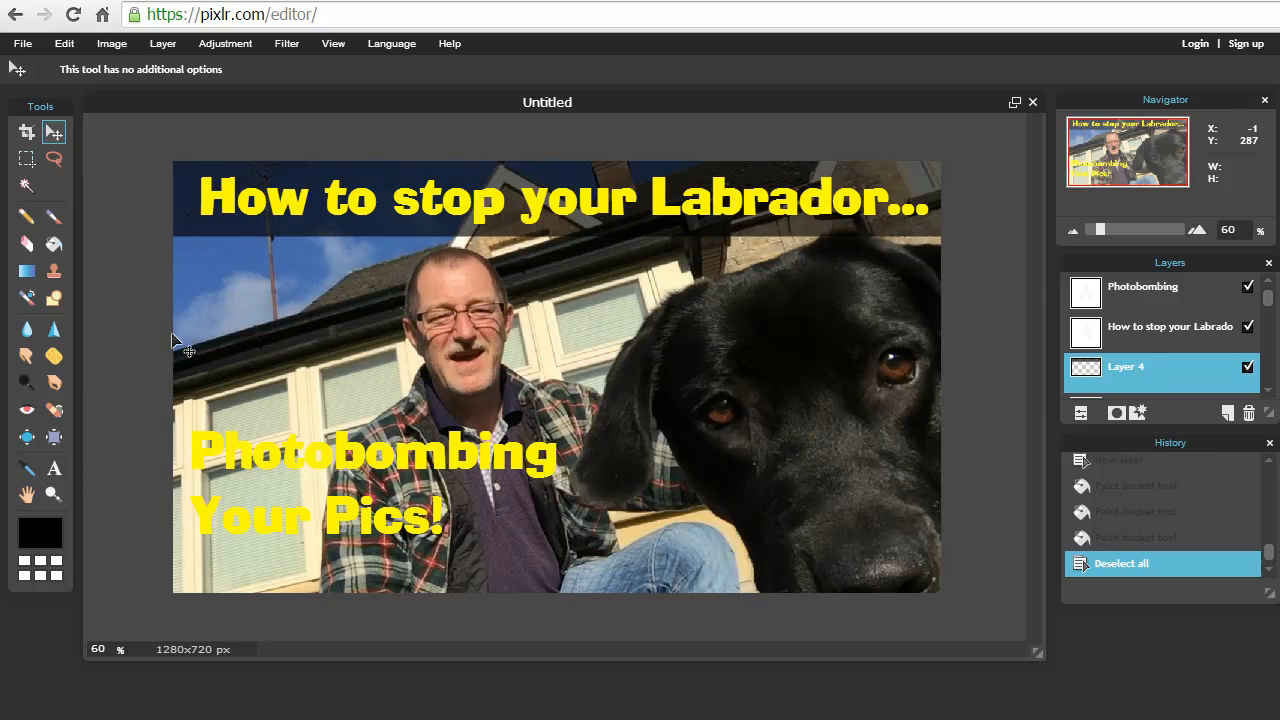
Marquee-select an area of about 633 x 232 px around the two-line lower text and add a new layer for it
{"action": "left_click", "coordinate": [26, 158]}
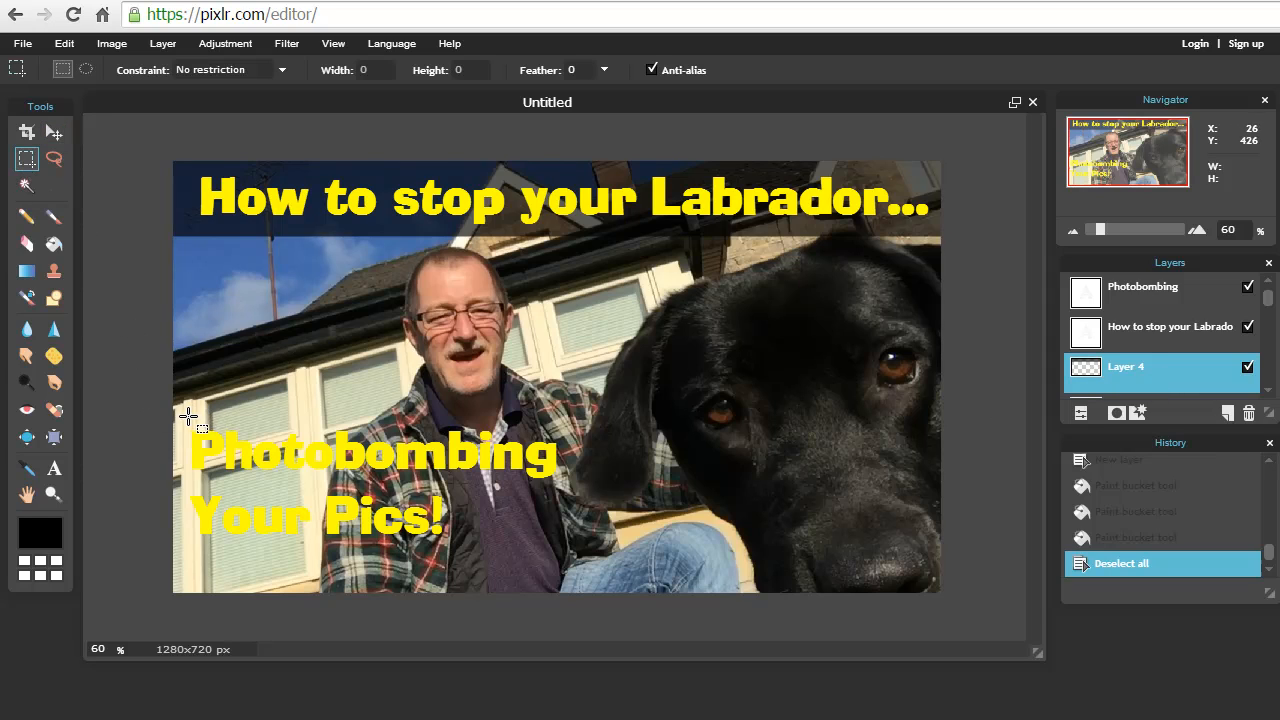
{"action": "left_click_drag", "start_coordinate": [186, 417], "coordinate": [566, 554]}
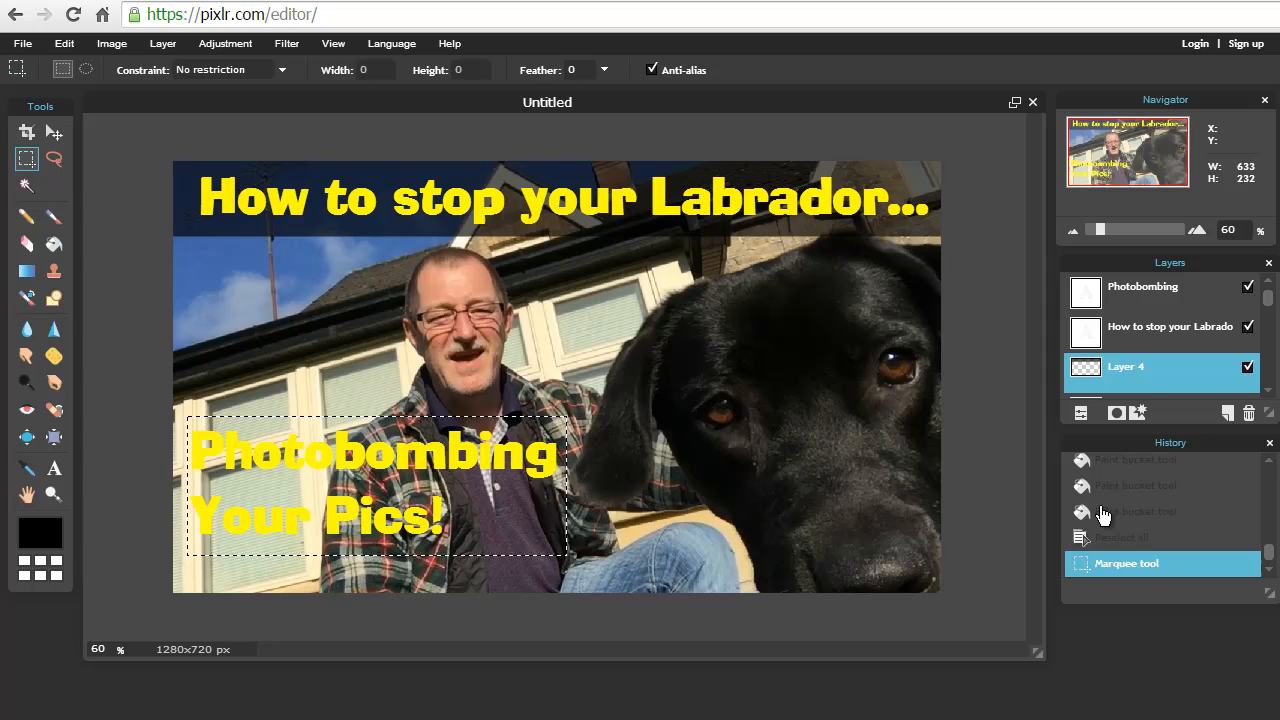
{"action": "left_click", "coordinate": [1229, 414]}
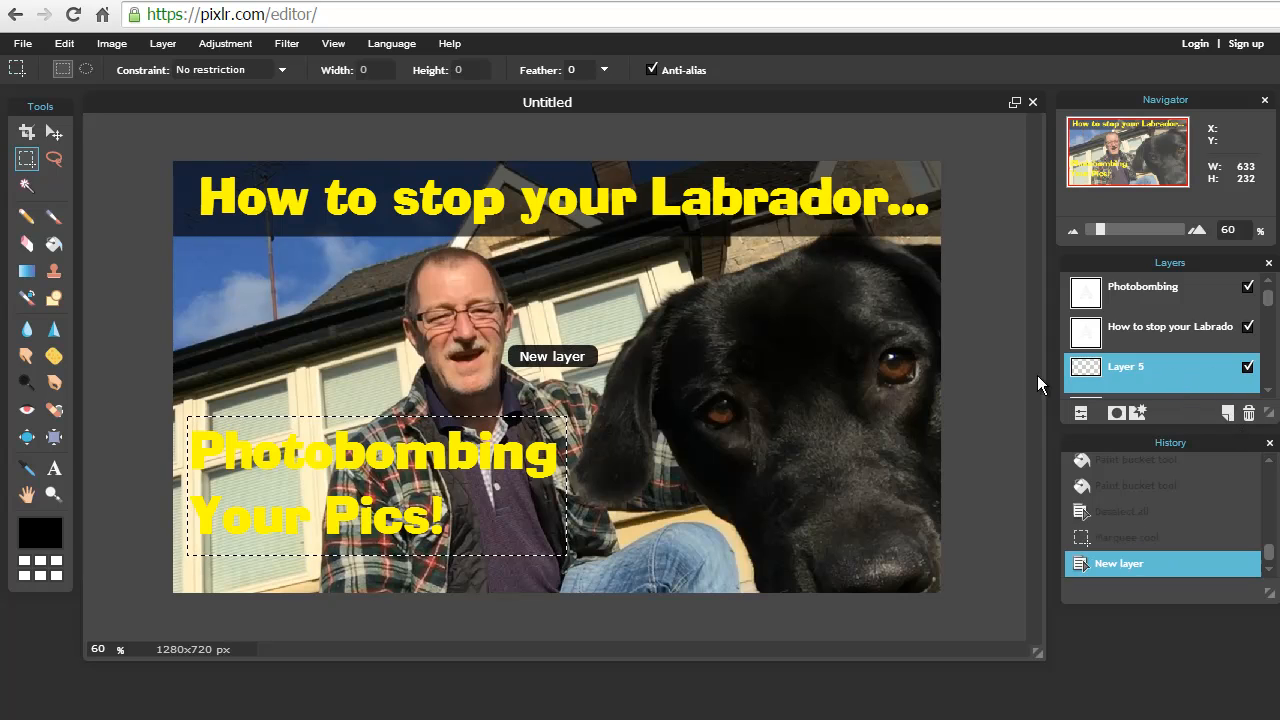
Fill the selection behind the lower text with four passes of black at 30% opacity, and clear the selection
{"action": "left_click", "coordinate": [54, 244]}
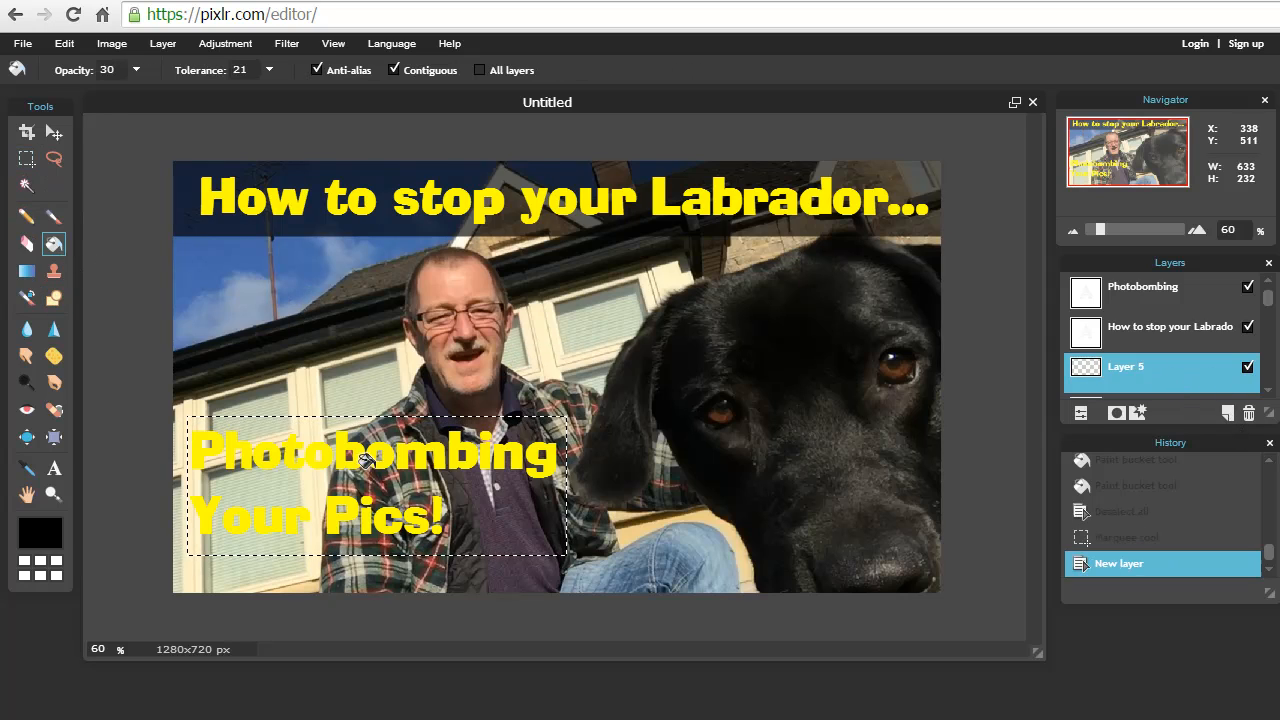
{"action": "left_click", "coordinate": [258, 418]}
{"action": "left_click", "coordinate": [258, 418]}
{"action": "left_click", "coordinate": [259, 420]}
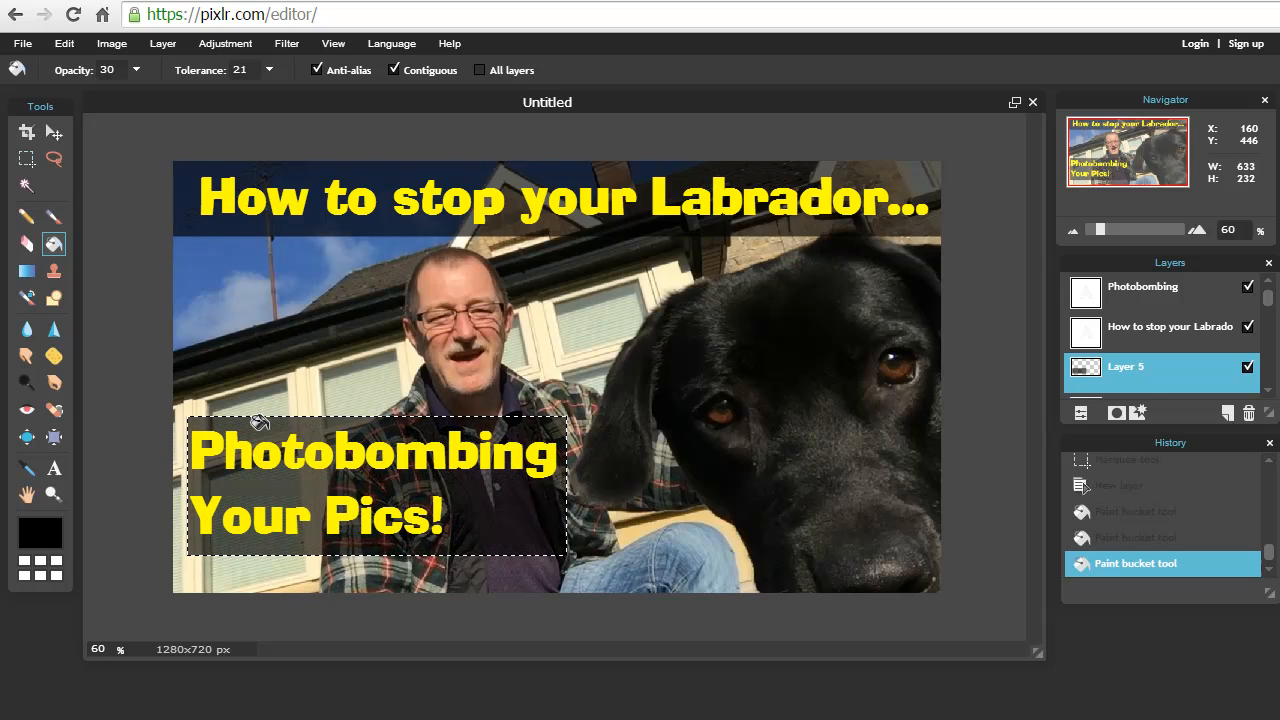
{"action": "left_click", "coordinate": [258, 420]}
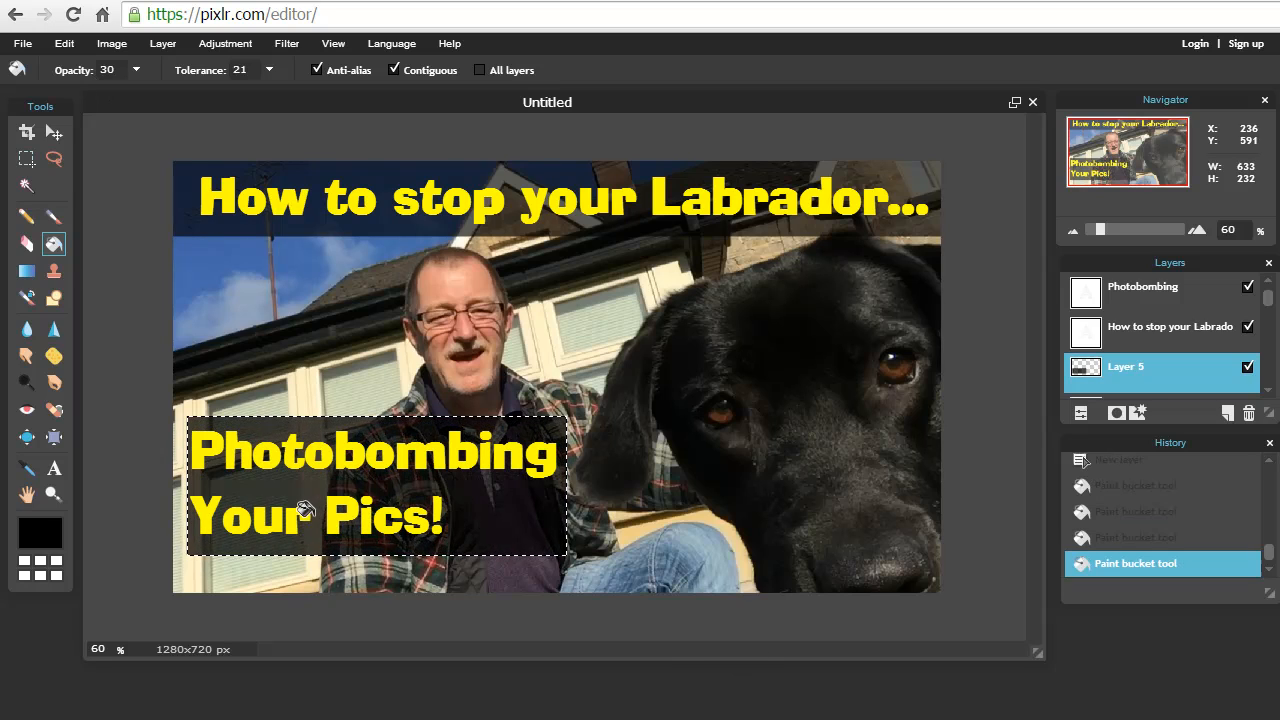
{"action": "left_click", "coordinate": [54, 131]}
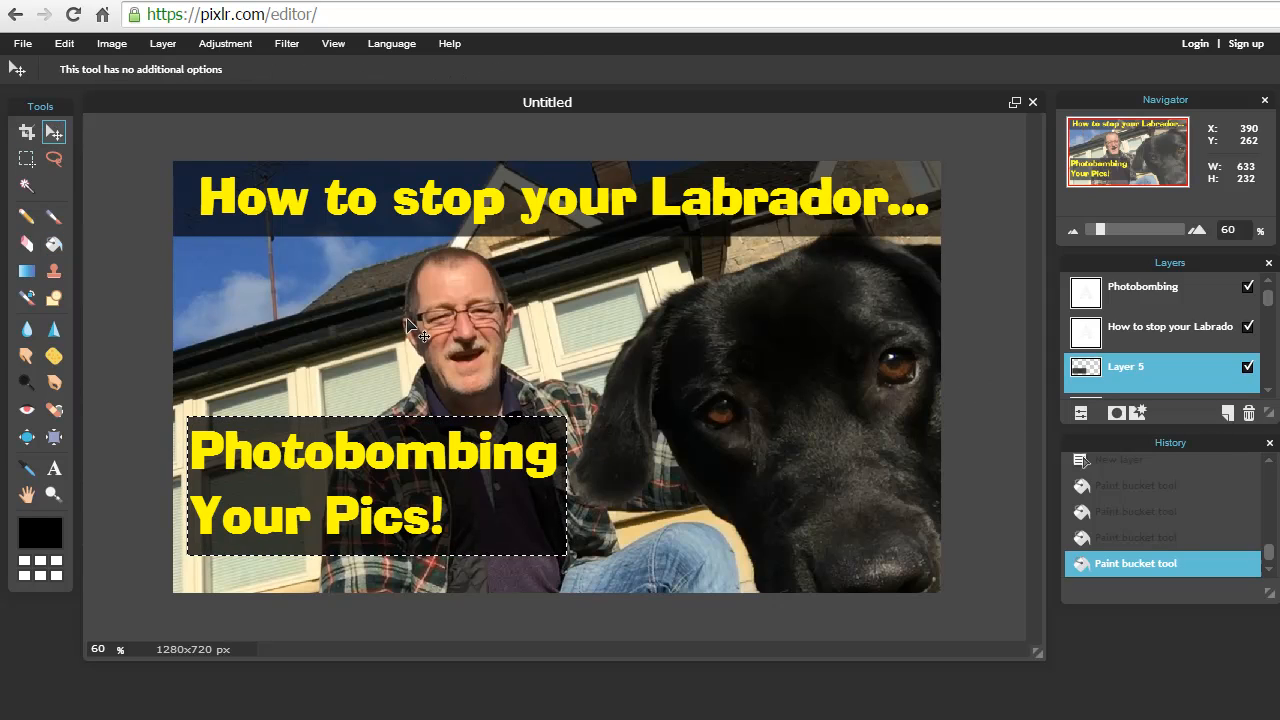
{"action": "key", "text": "ctrl+d"}
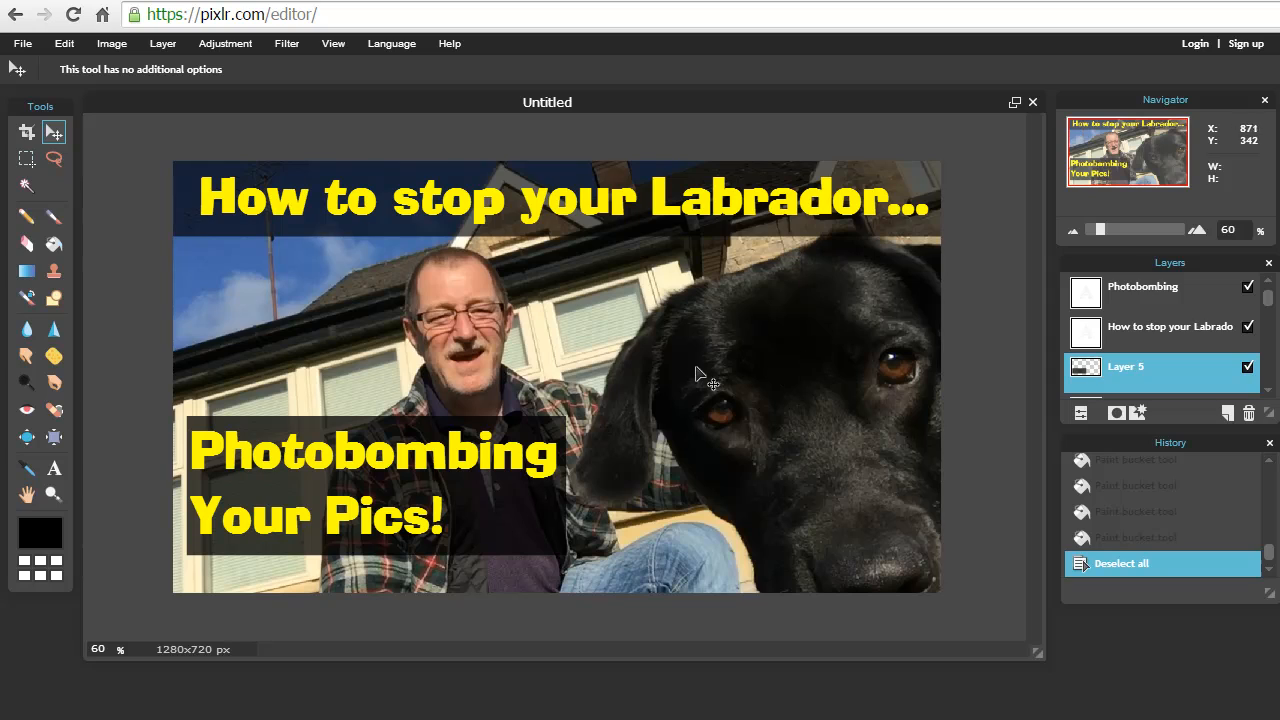
Save the image to the custom_thumbnail folder as raven-thumb in JPEG format at quality 100
{"action": "left_click", "coordinate": [18, 43]}
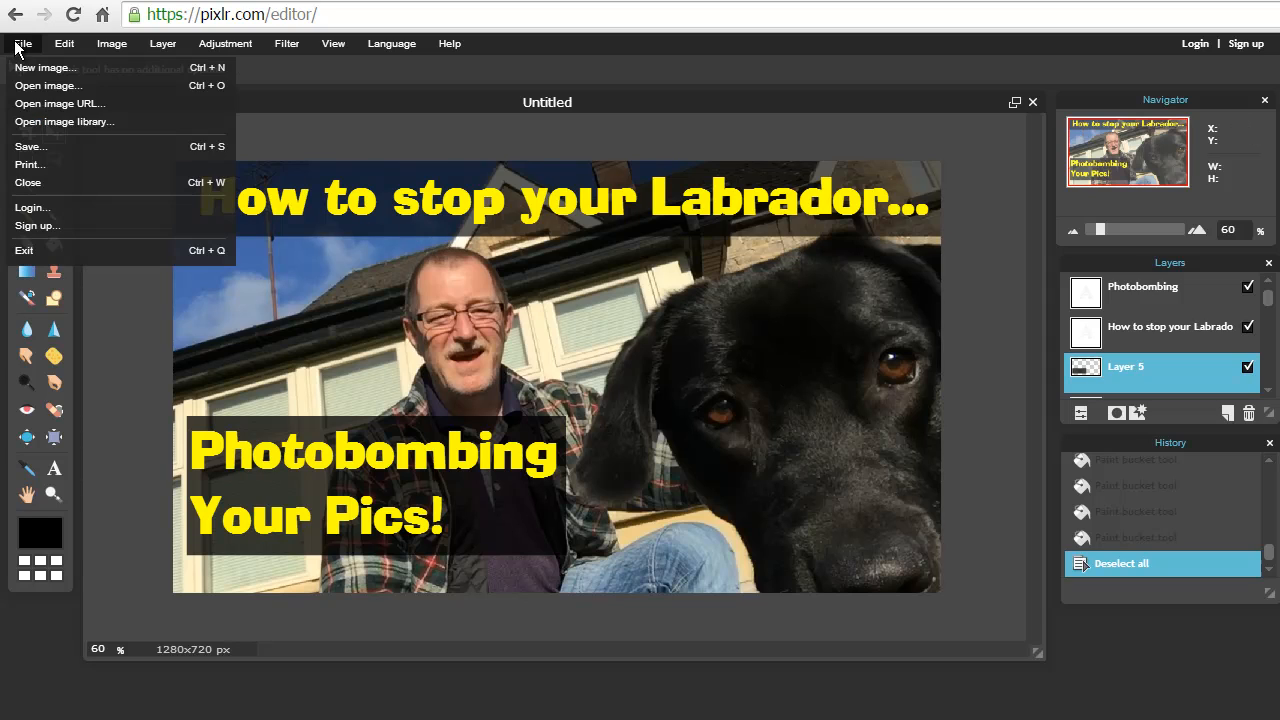
{"action": "left_click", "coordinate": [73, 148]}
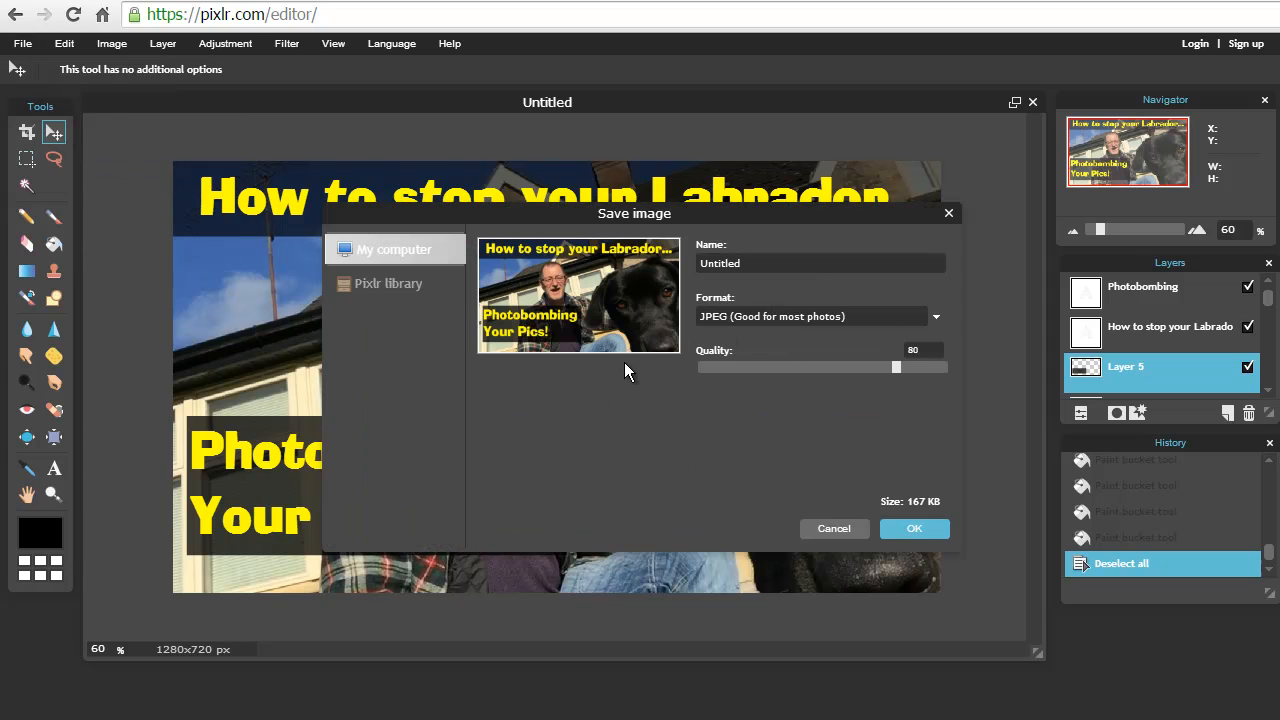
{"action": "left_click", "coordinate": [762, 268]}
{"action": "type", "text": "ven-thumb"}
{"action": "left_click", "coordinate": [934, 316]}
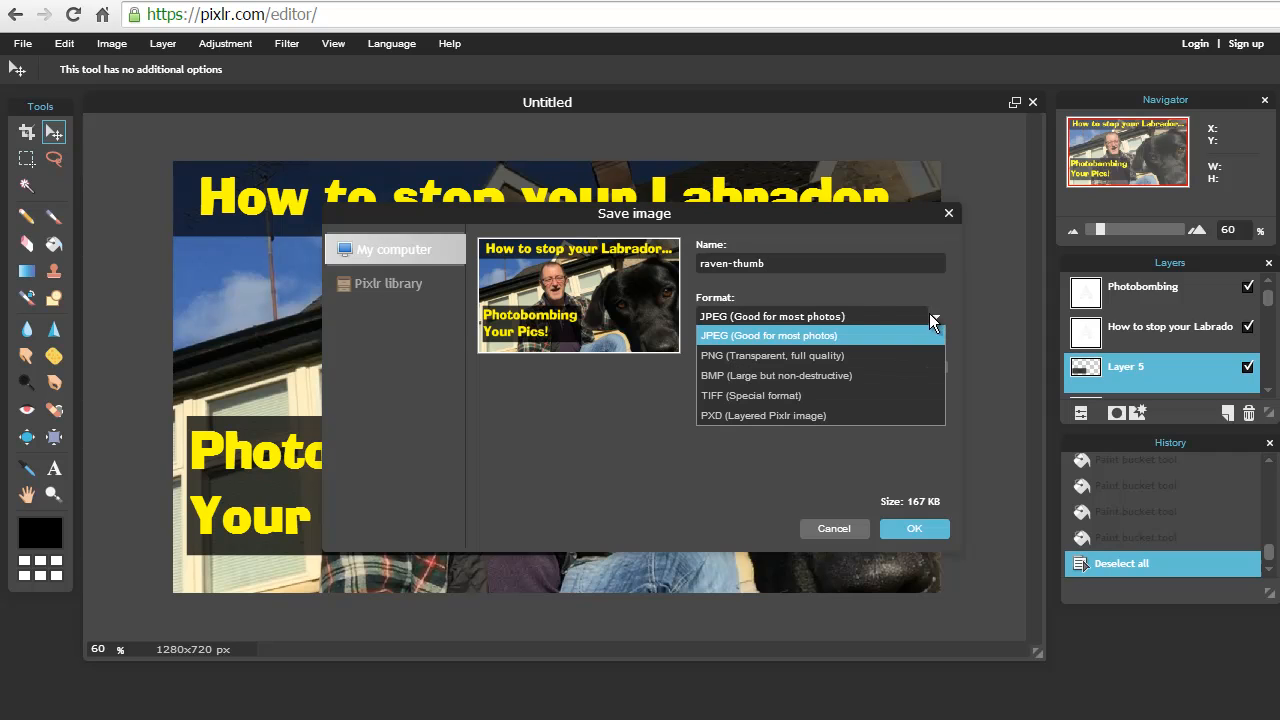
{"action": "left_click", "coordinate": [790, 337]}
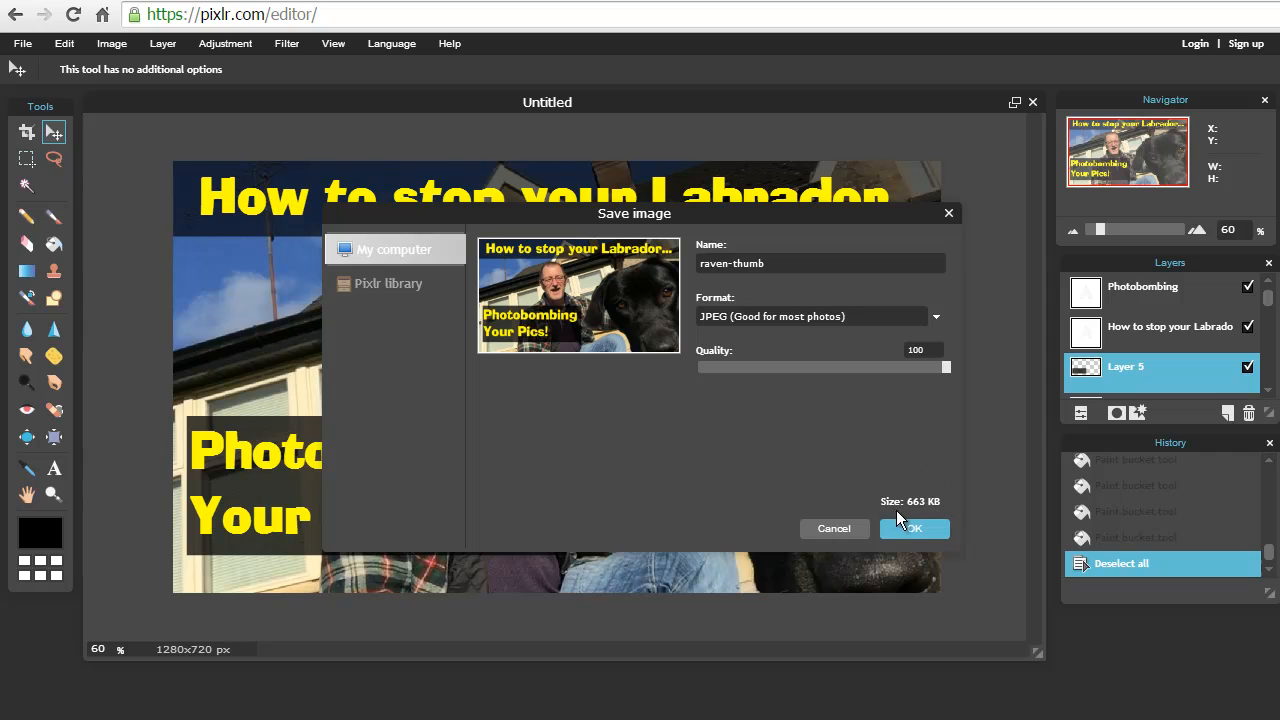
{"action": "left_click", "coordinate": [913, 533]}
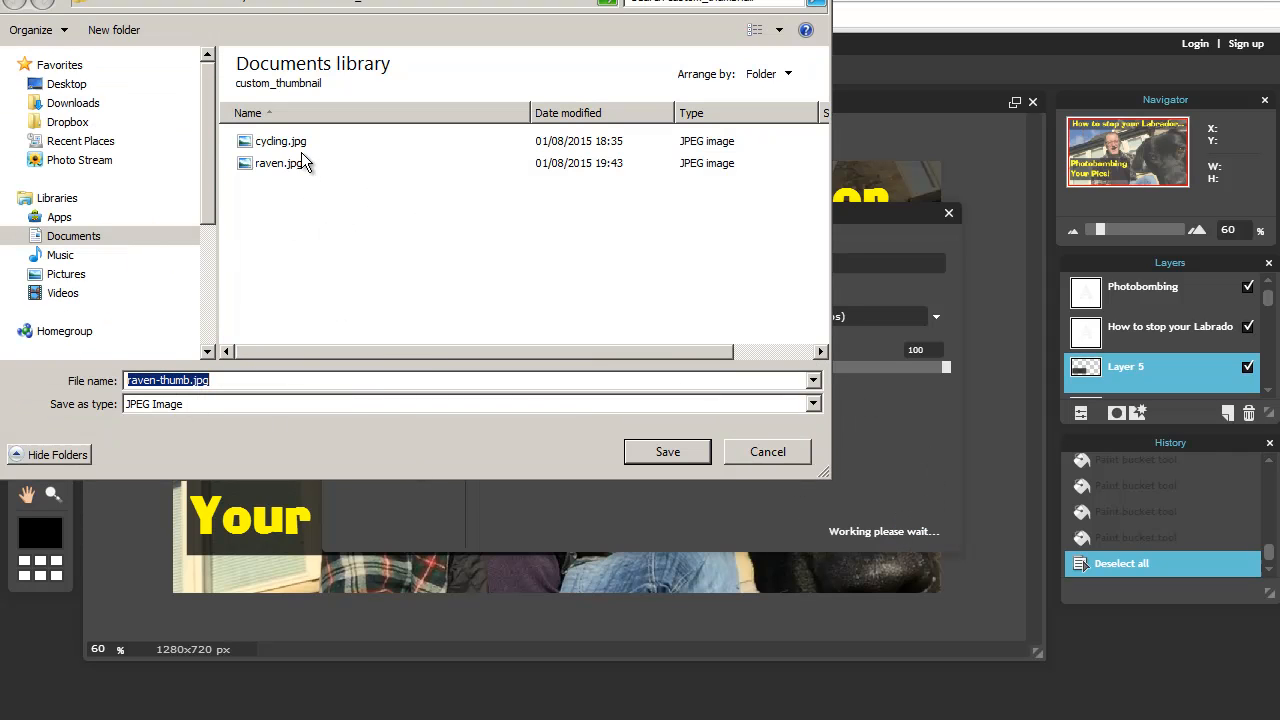
{"action": "left_click", "coordinate": [664, 456]}
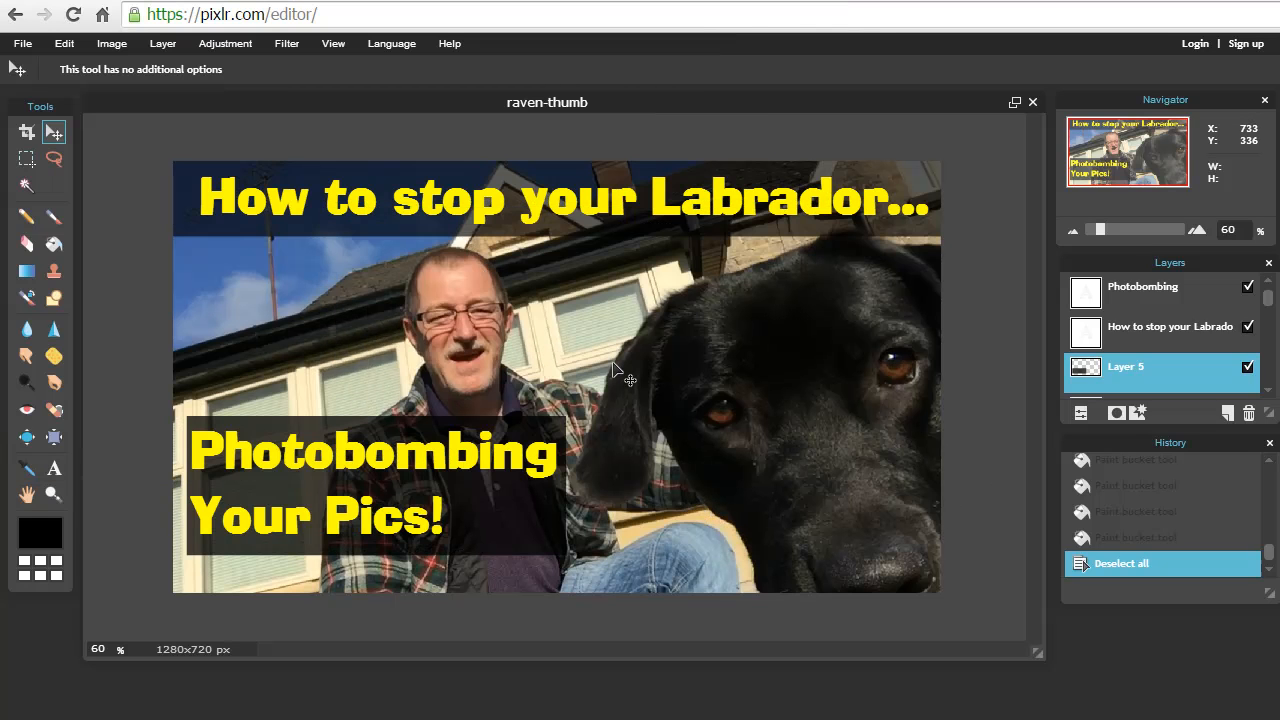
Switch to the YouTube video edit page, upload raven-thumb.jpg as the custom thumbnail, and save the changes
{"action": "left_click", "coordinate": [663, 2]}
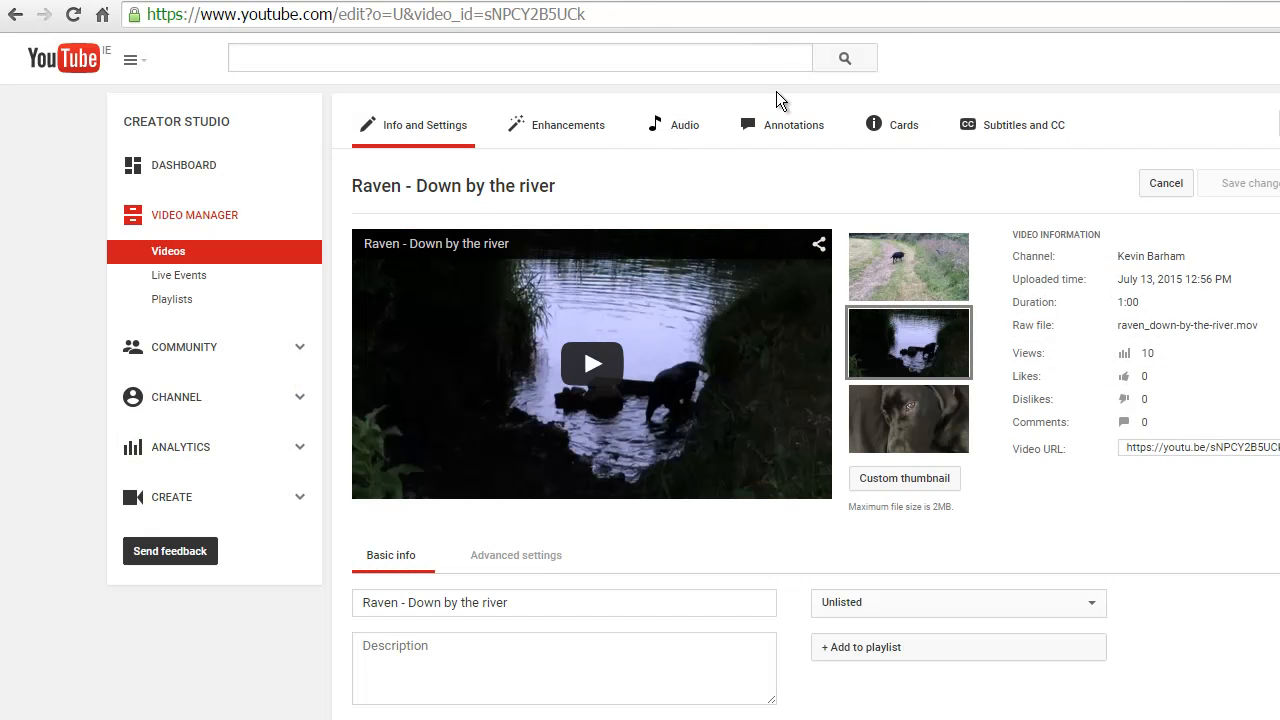
{"action": "left_click", "coordinate": [902, 482]}
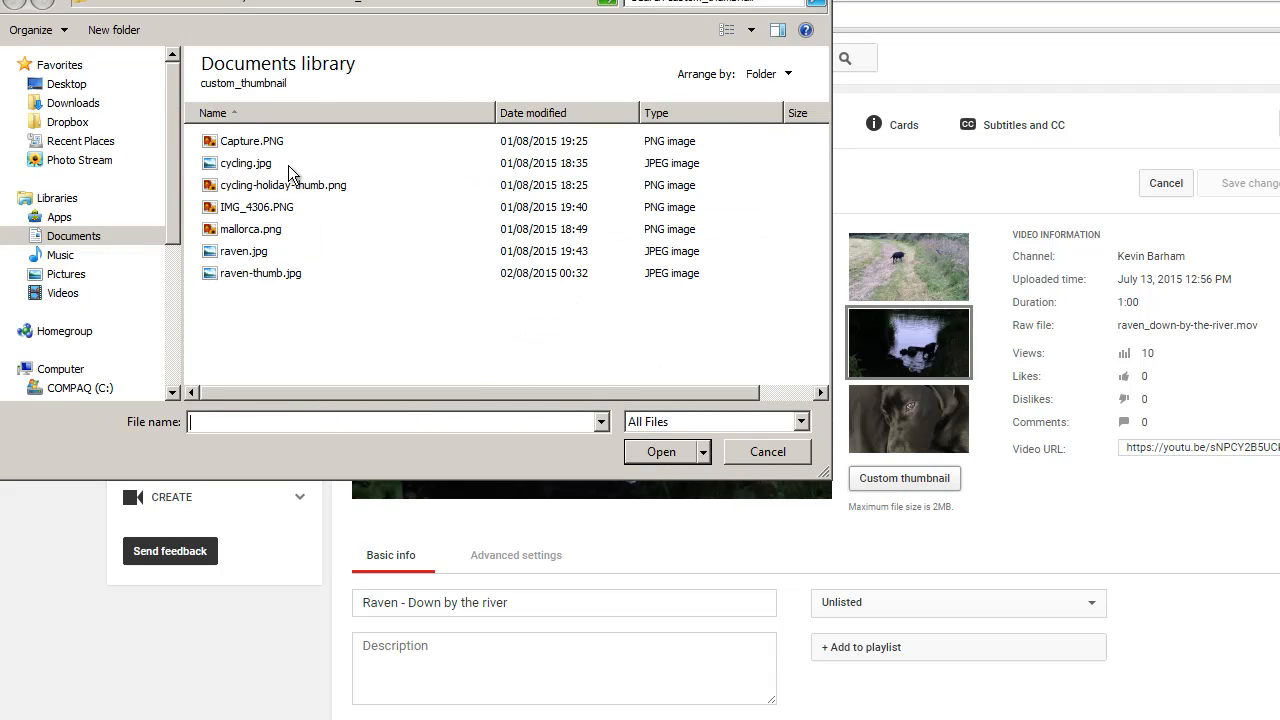
{"action": "left_click", "coordinate": [264, 281]}
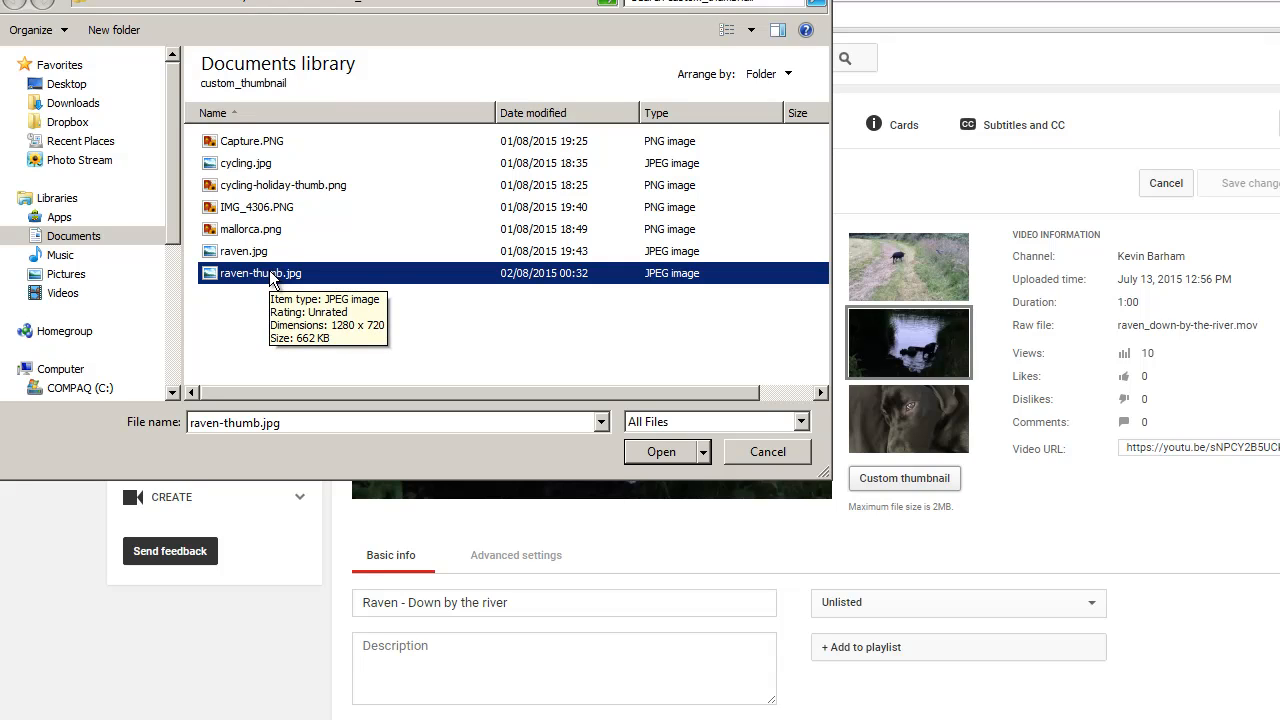
{"action": "left_click", "coordinate": [649, 451]}
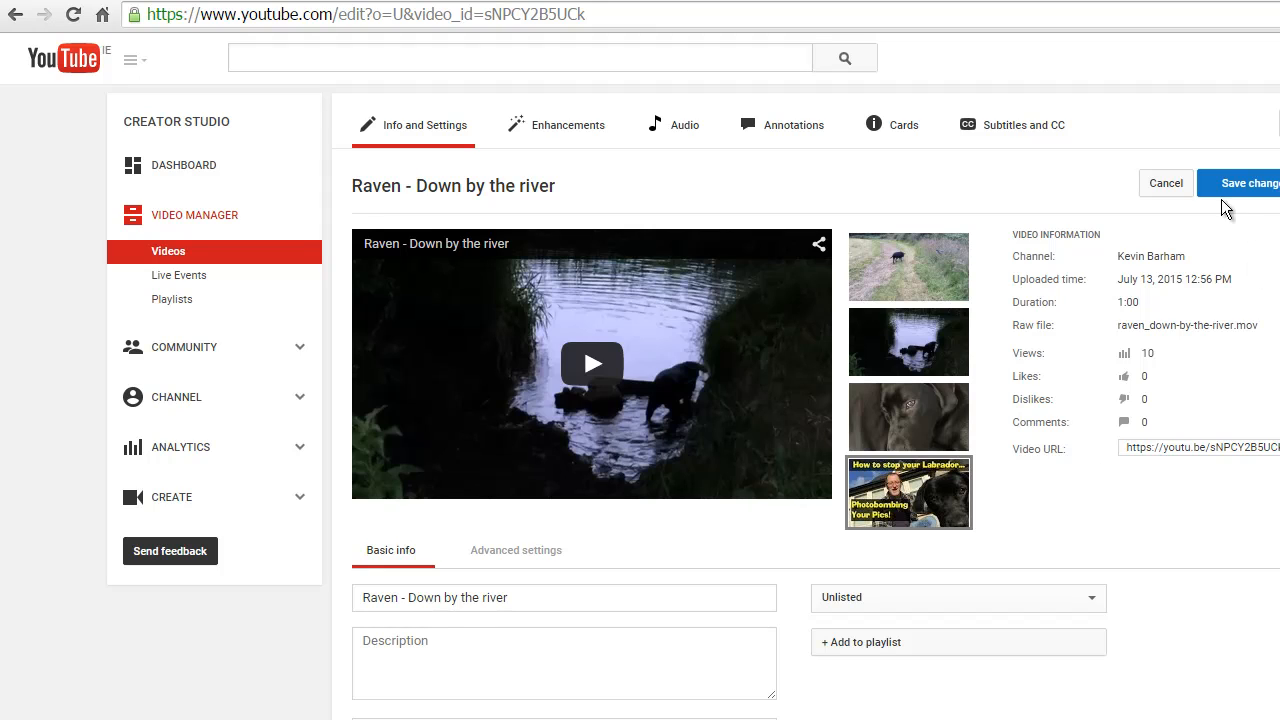
{"action": "left_click", "coordinate": [1252, 186]}
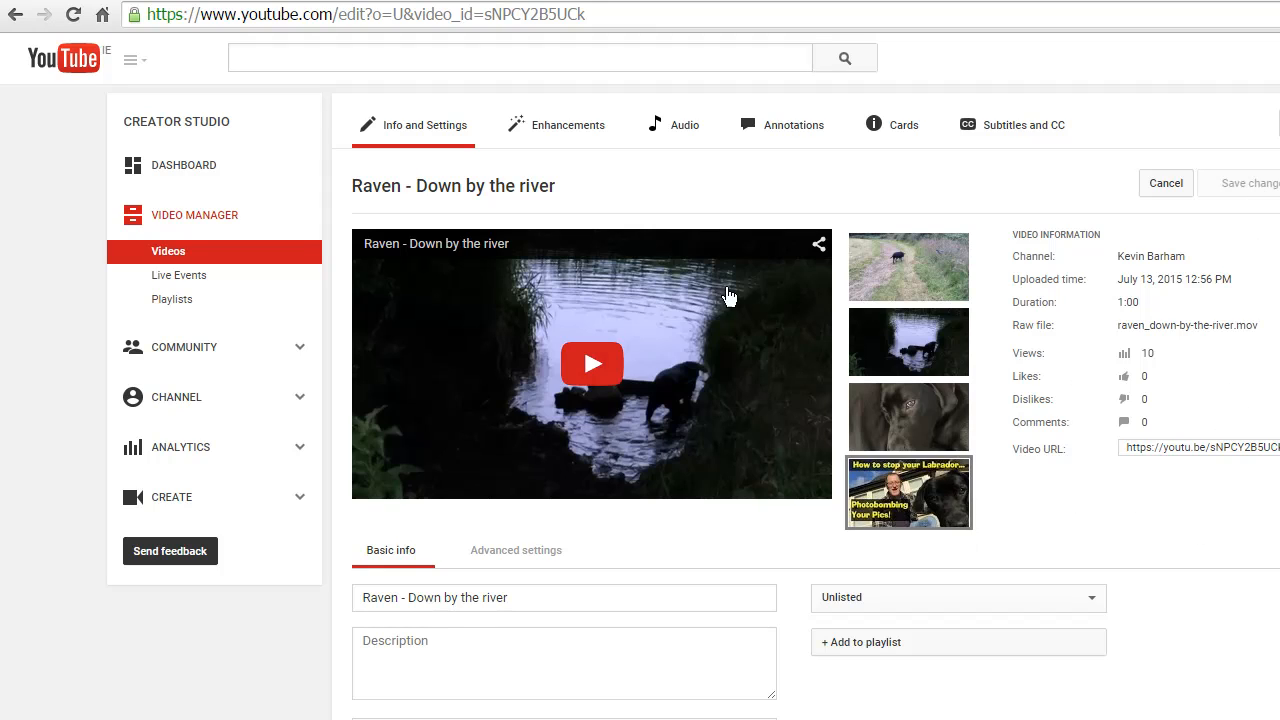
Reload the video's edit page and open the Videos list to check the new thumbnail
{"action": "left_click", "coordinate": [75, 16]}
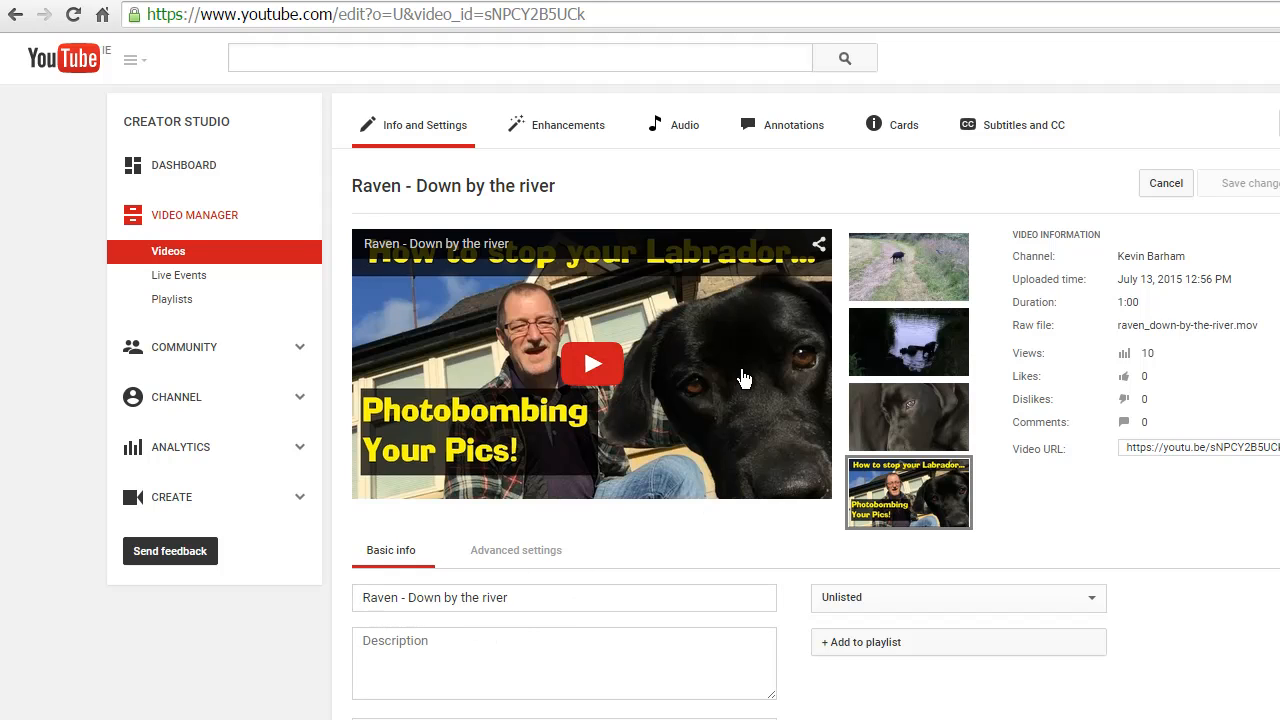
{"action": "left_click", "coordinate": [176, 252]}
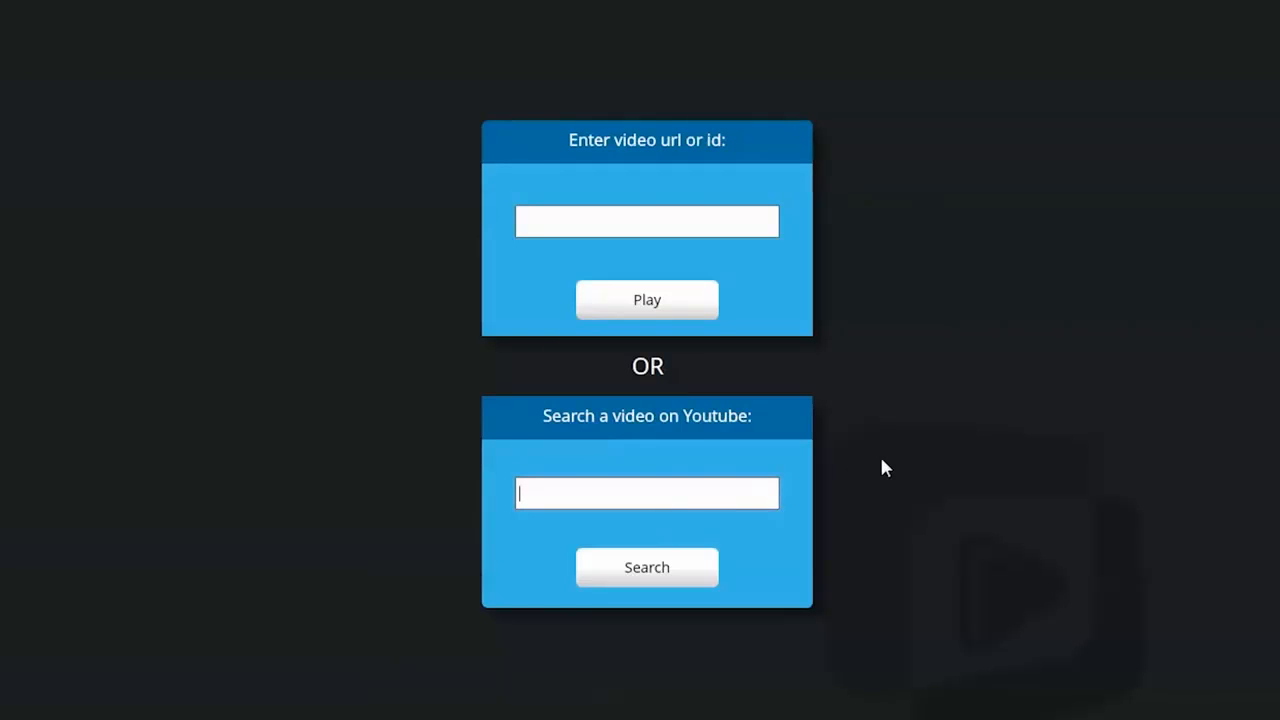
In InstaThumbnail, search YouTube by the creator's name and take a screenshot from the chosen video after playing it briefly
{"action": "type", "text": "joey xoto"}
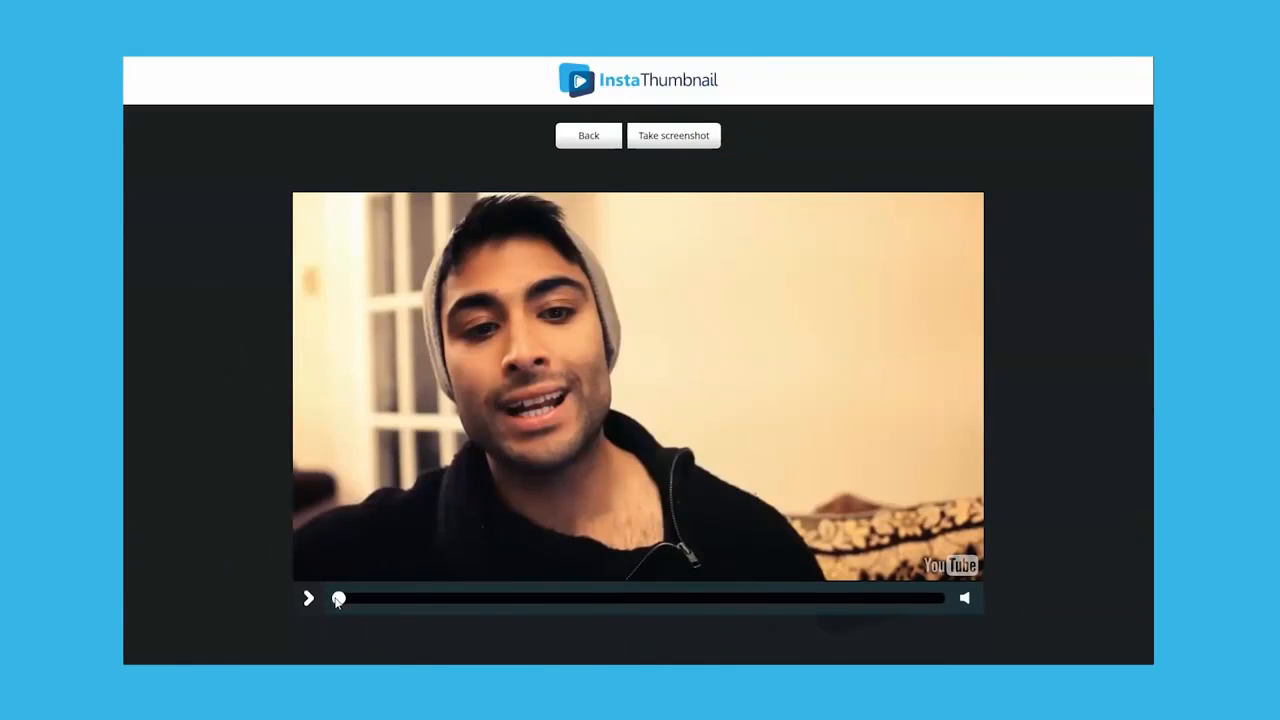
{"action": "left_click", "coordinate": [309, 598]}
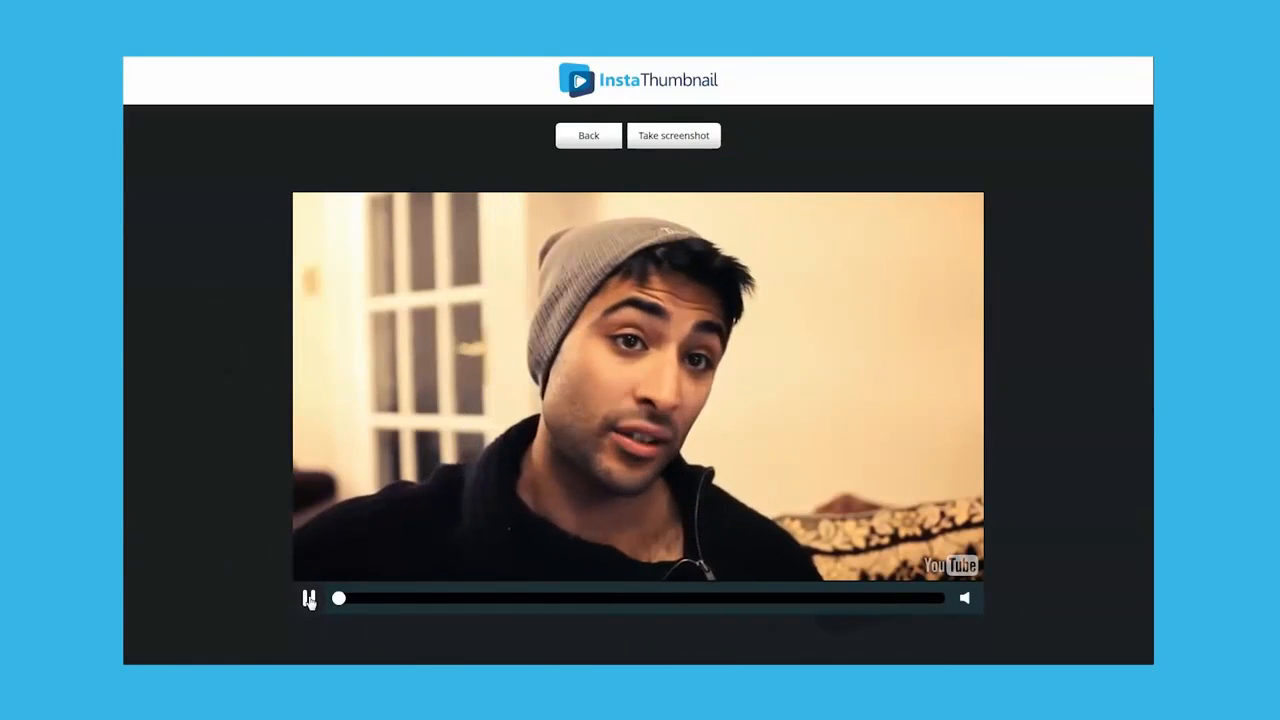
{"action": "left_click", "coordinate": [309, 598]}
{"action": "left_click", "coordinate": [661, 139]}
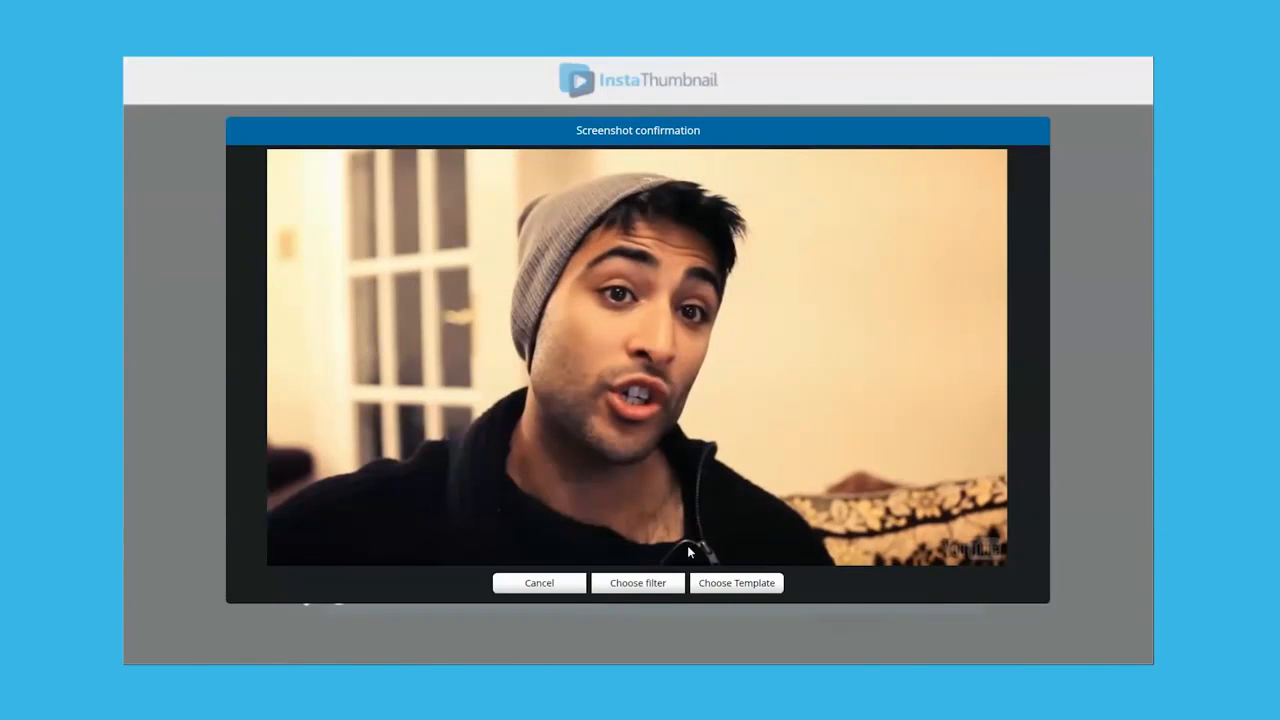
Choose Filter 2 for the captured video screenshot
{"action": "left_click", "coordinate": [670, 583]}
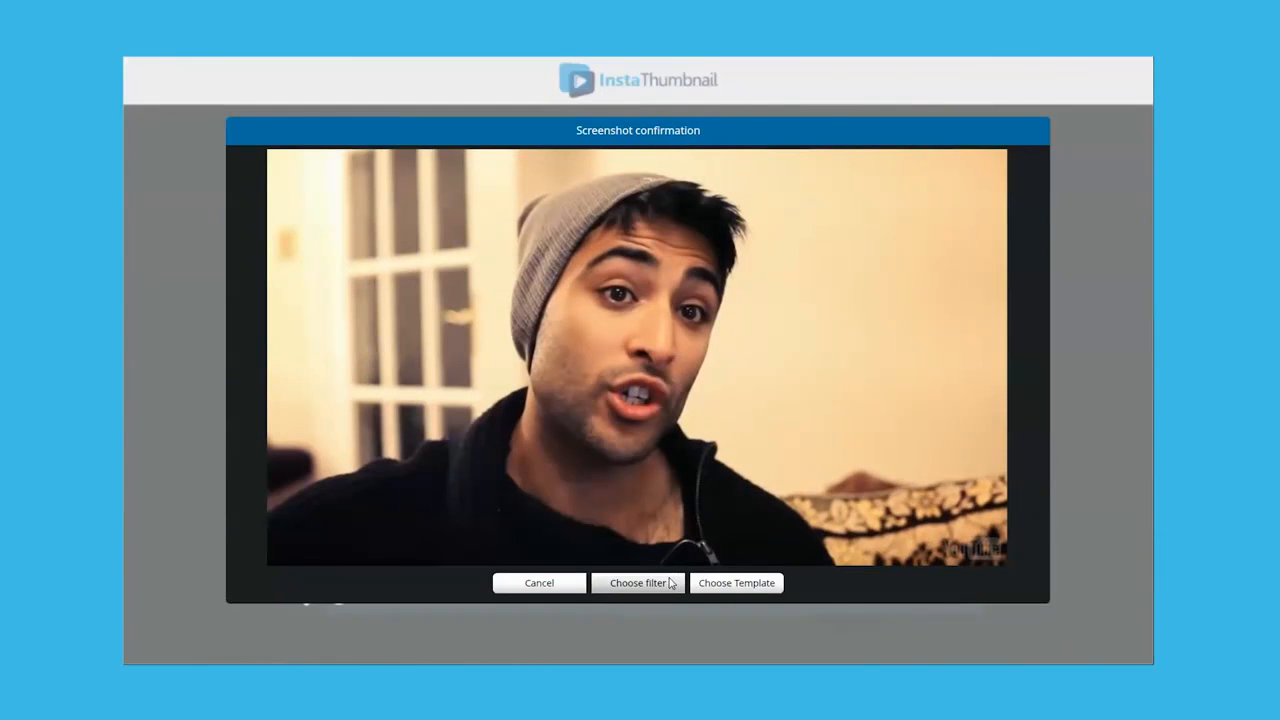
{"action": "left_click", "coordinate": [395, 615]}
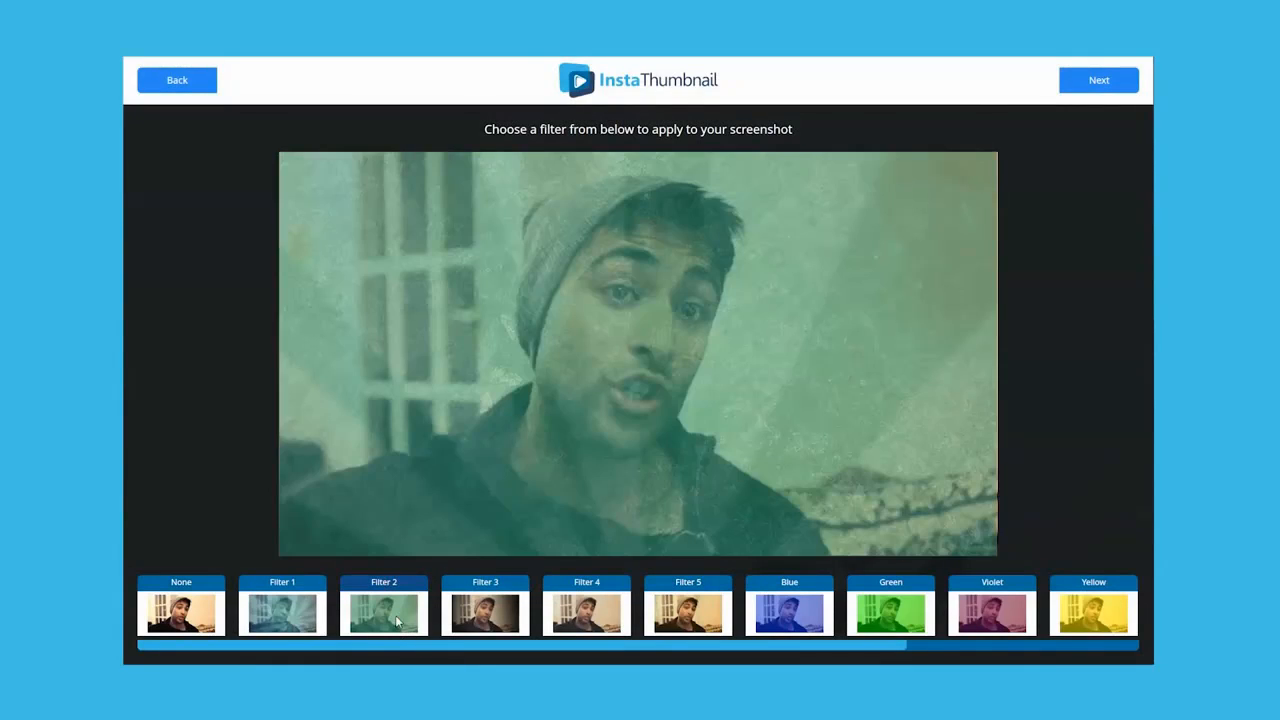
Try Filters 3 to 5 and Blue on the screenshot, apply the Green filter, and continue to the thumbnail editor
{"action": "left_click", "coordinate": [470, 622]}
{"action": "left_click", "coordinate": [550, 620]}
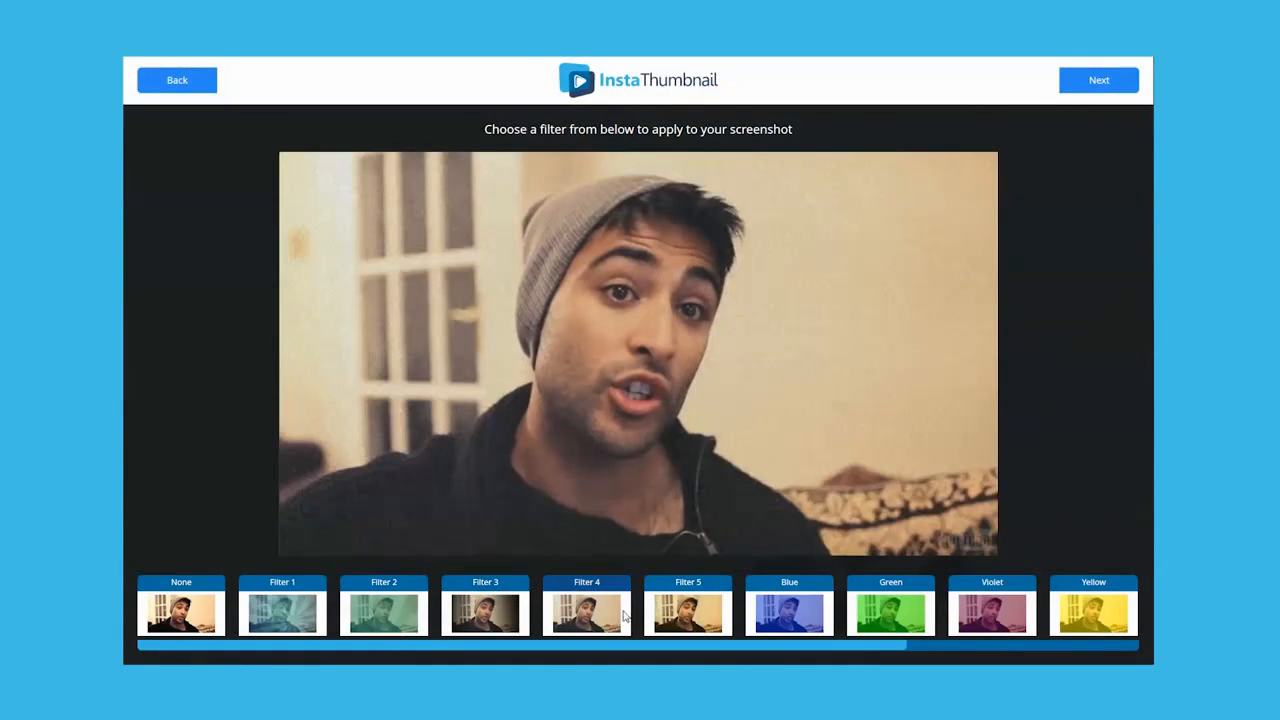
{"action": "left_click", "coordinate": [677, 609]}
{"action": "left_click", "coordinate": [774, 611]}
{"action": "left_click", "coordinate": [890, 612]}
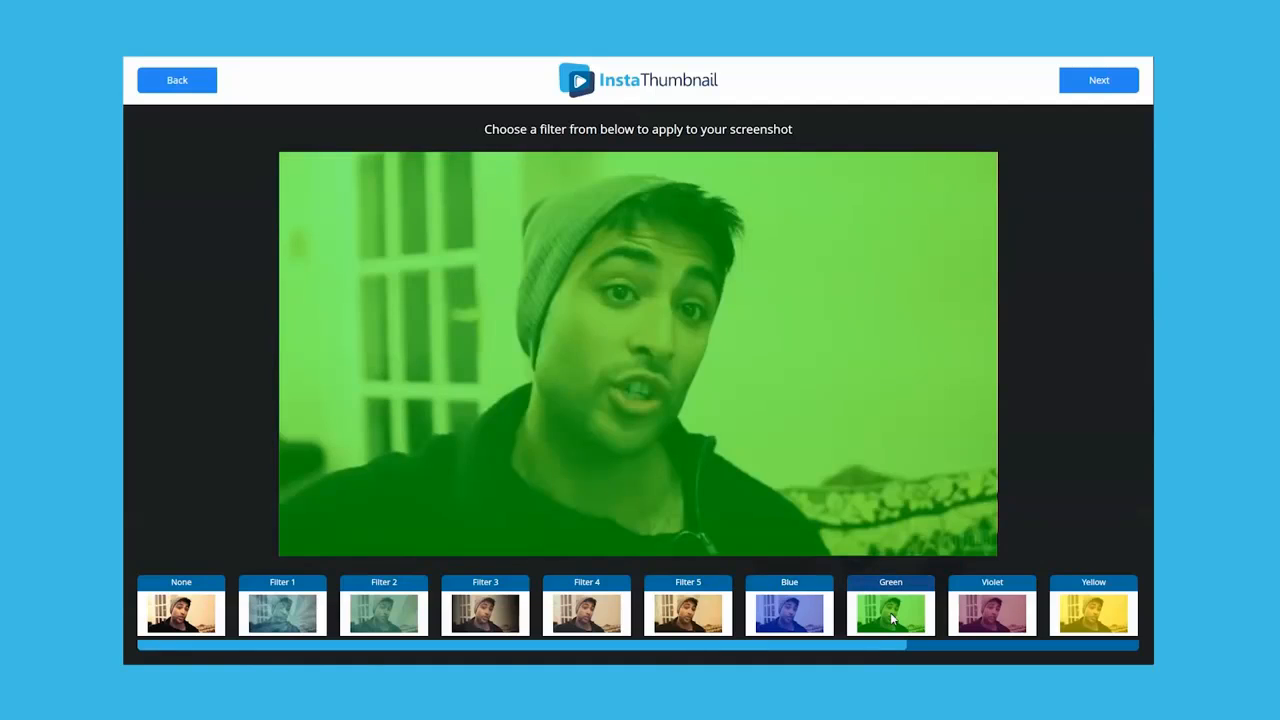
{"action": "left_click", "coordinate": [1092, 84]}
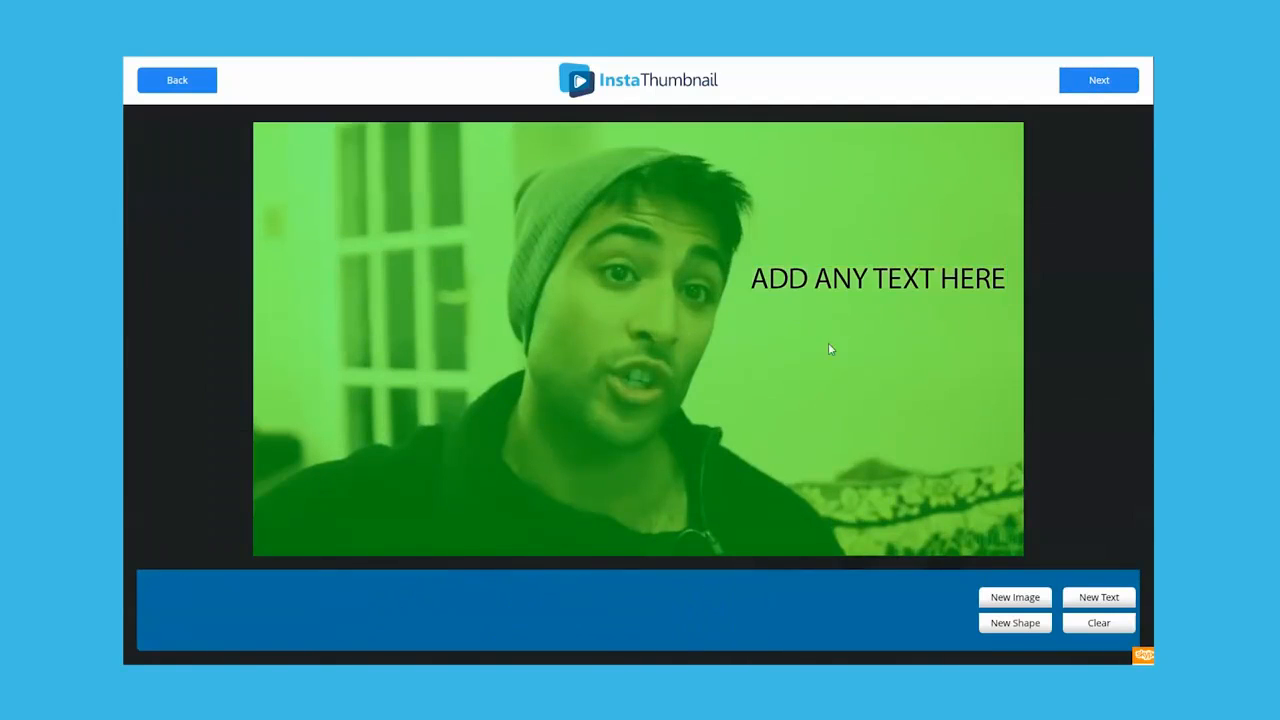
Add a second text reading "ADD SOME SUB TEXT RIGHT HERE" and place it just below the "ADD ANY TEXT HERE" headline
{"action": "left_click", "coordinate": [1099, 597]}
{"action": "type", "text": "ADD SOME SUB TEXT RIGHT HERE"}
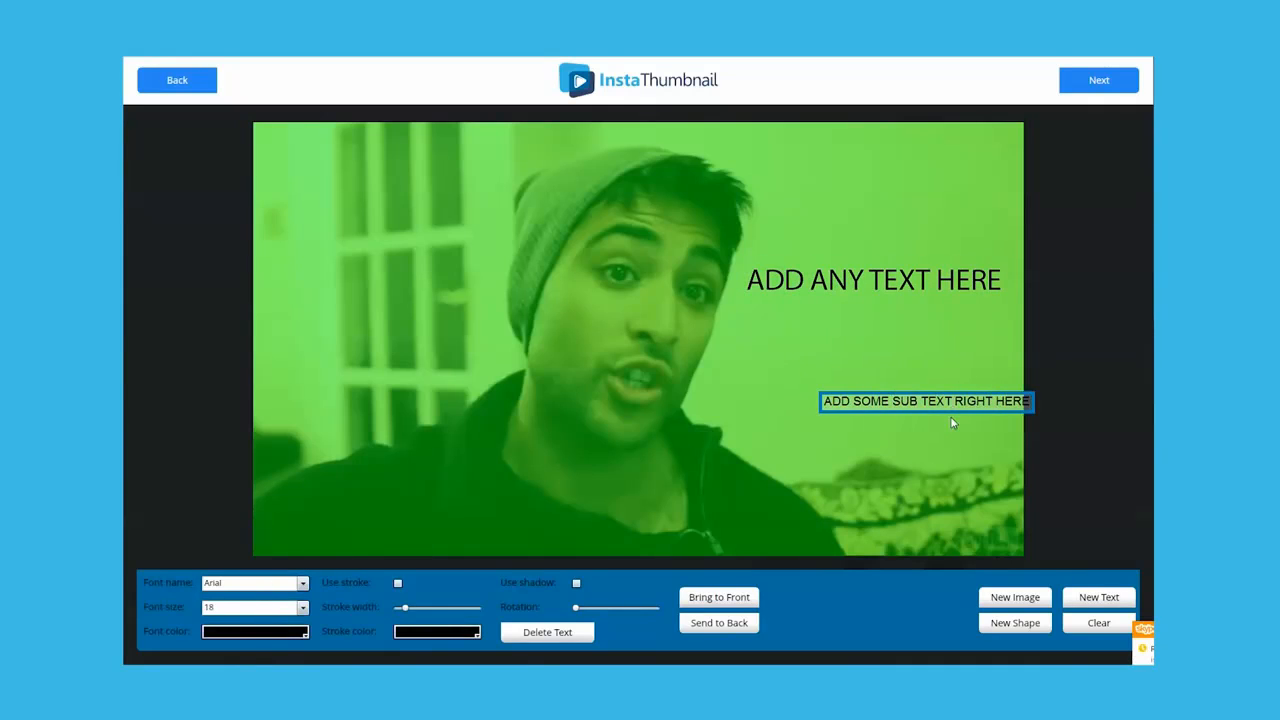
{"action": "left_click_drag", "start_coordinate": [950, 414], "coordinate": [898, 329]}
Format the sub text with a white font color and the Cambria font
{"action": "left_click", "coordinate": [255, 631]}
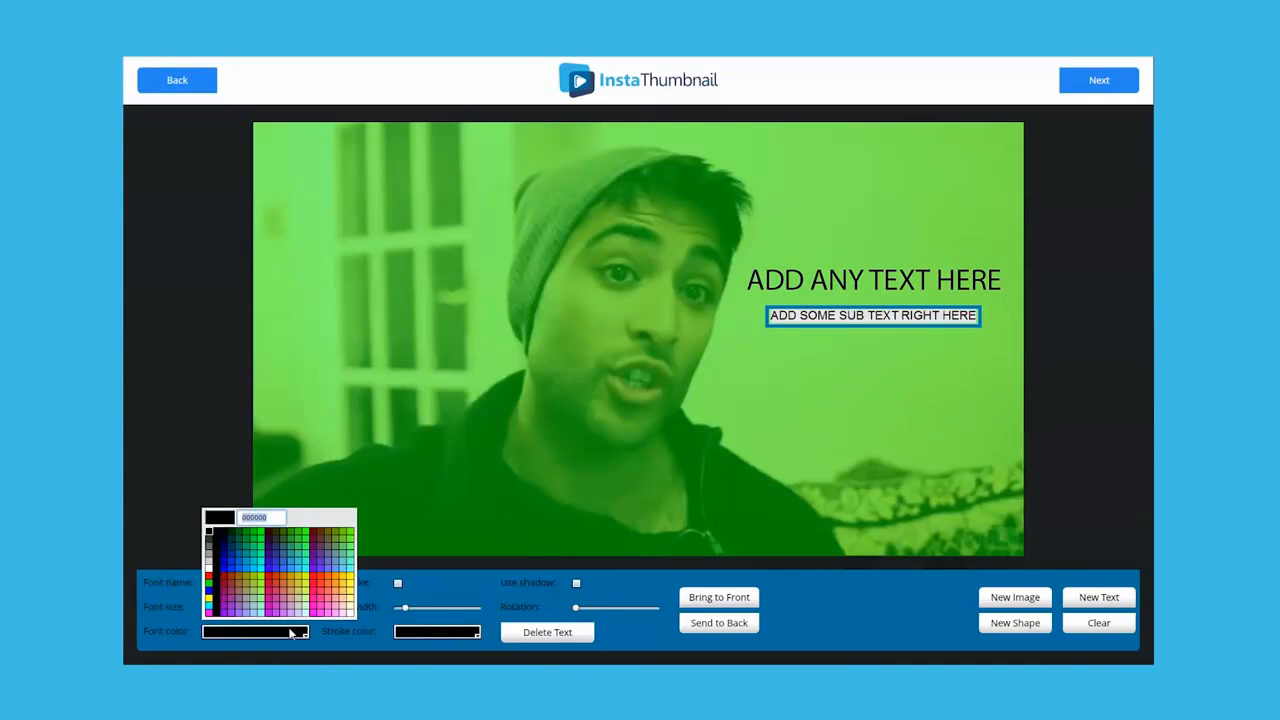
{"action": "left_click", "coordinate": [207, 515]}
{"action": "left_click", "coordinate": [302, 583]}
{"action": "left_click", "coordinate": [240, 455]}
{"action": "left_click", "coordinate": [302, 583]}
{"action": "left_click", "coordinate": [240, 470]}
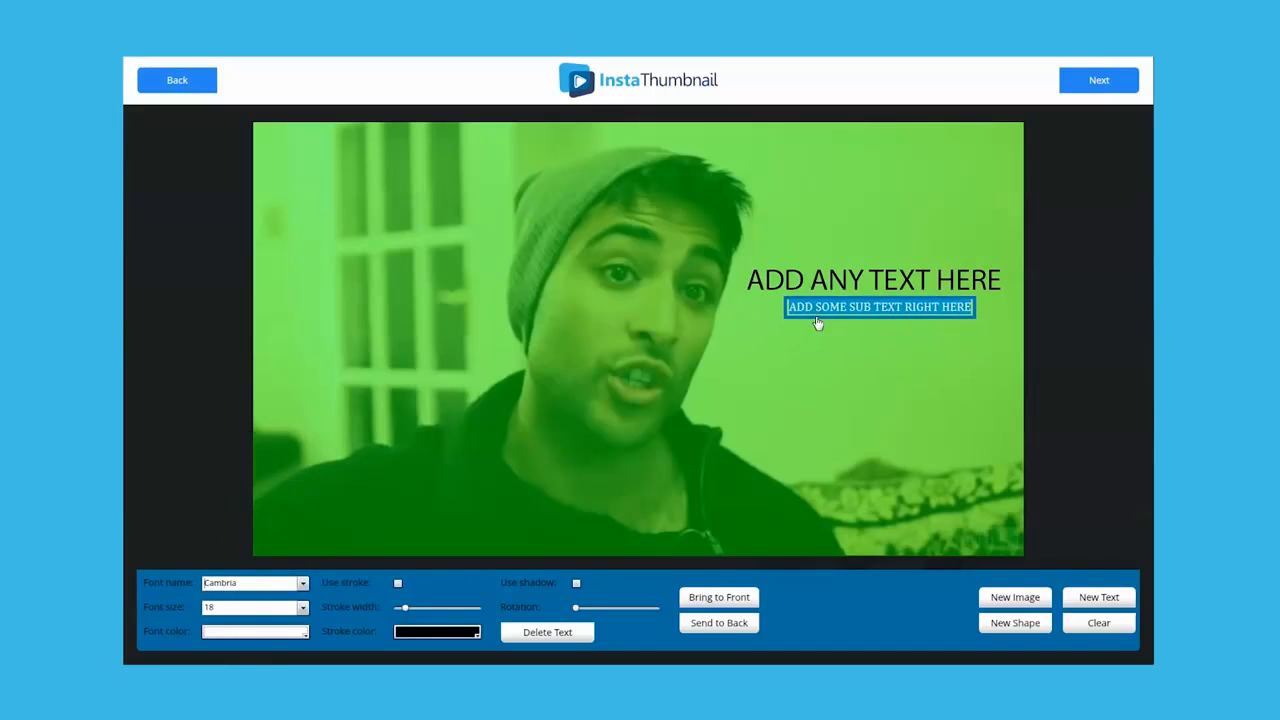
{"action": "left_click", "coordinate": [822, 345]}
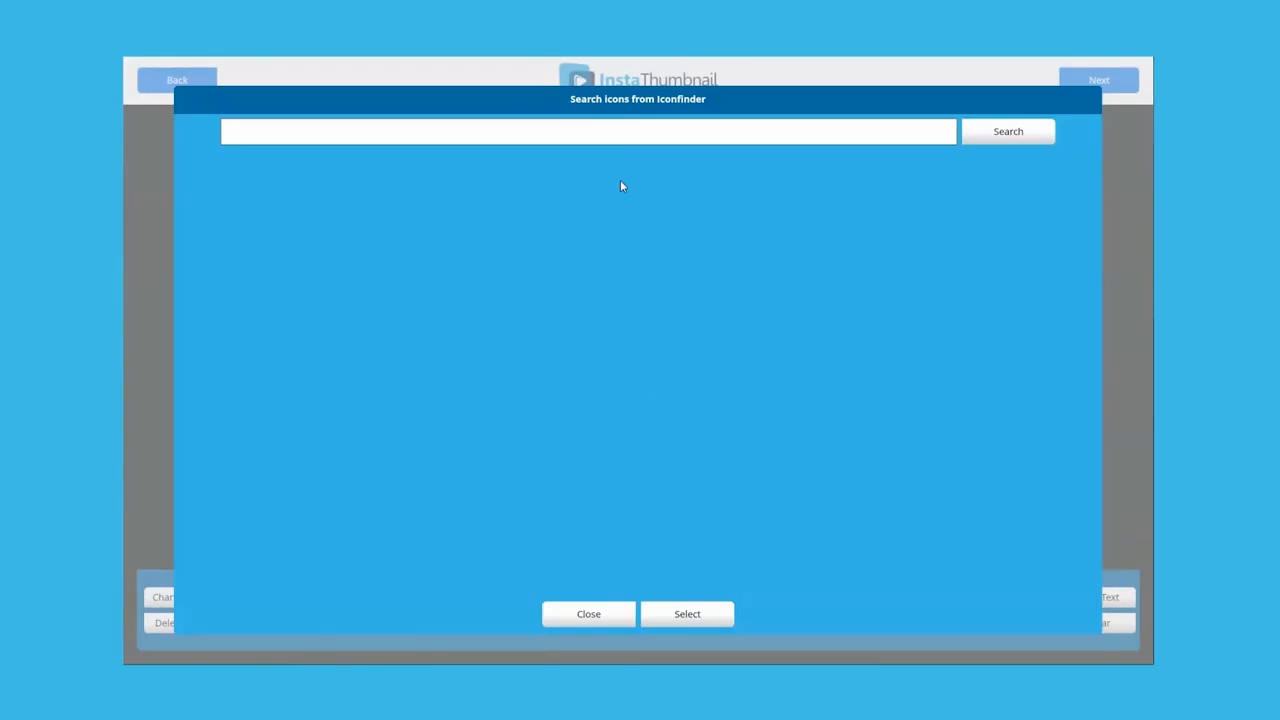
Search Iconfinder for "hand", insert the pointing hand icon, and move and resize it below the sub text
{"action": "type", "text": "hand"}
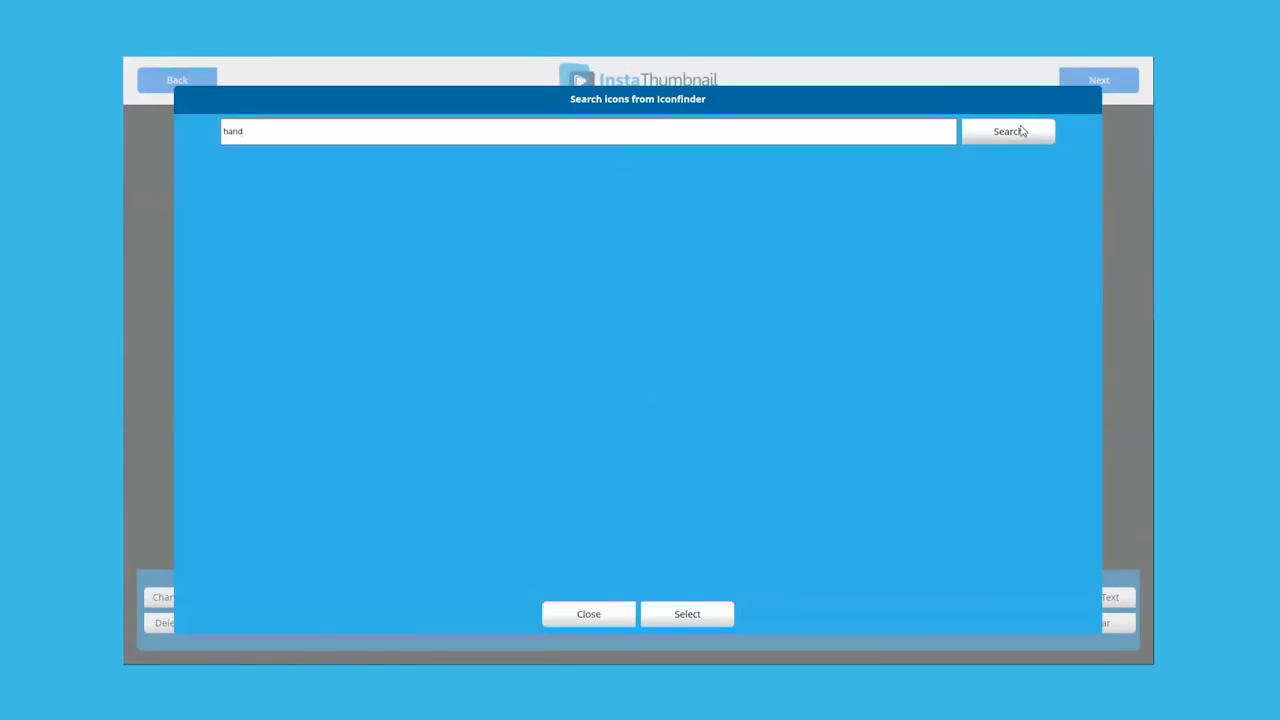
{"action": "left_click", "coordinate": [1008, 131]}
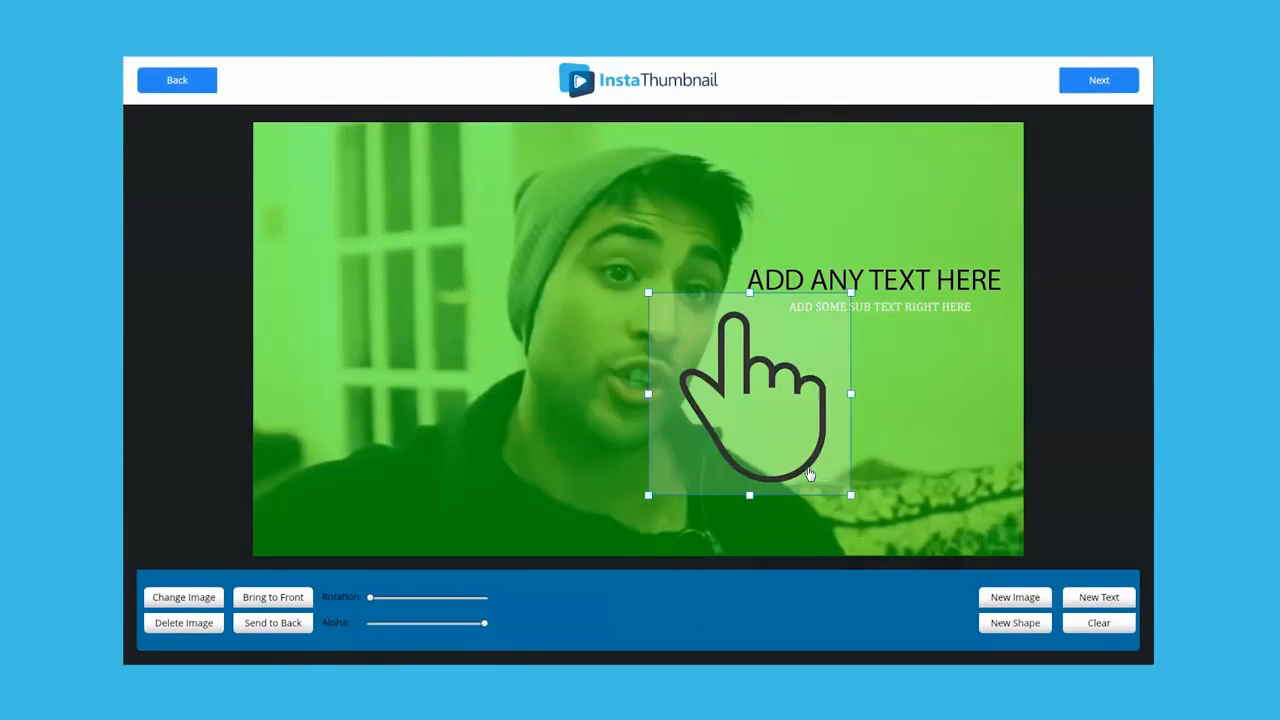
{"action": "left_click_drag", "start_coordinate": [850, 386], "coordinate": [938, 381]}
{"action": "left_click_drag", "start_coordinate": [943, 491], "coordinate": [923, 457]}
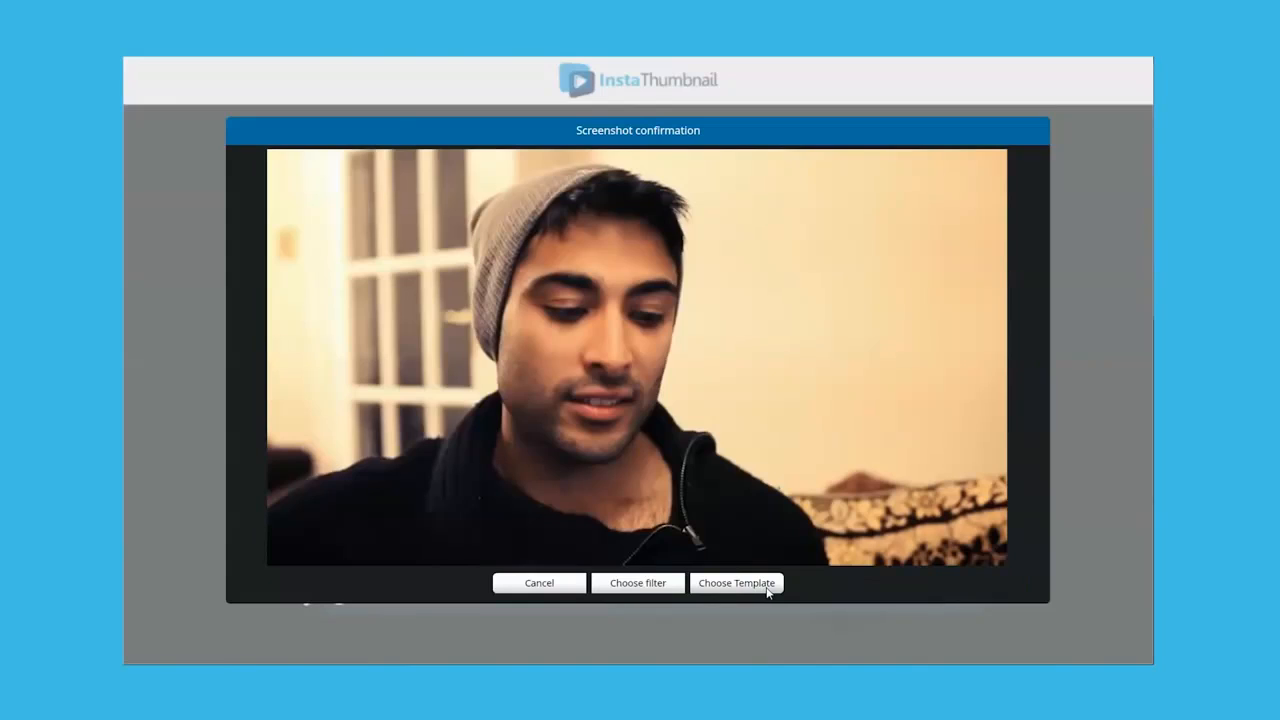
Open the template choices for the new video screenshot, preview Templates 3 and 2, and apply Template 1
{"action": "left_click", "coordinate": [736, 583]}
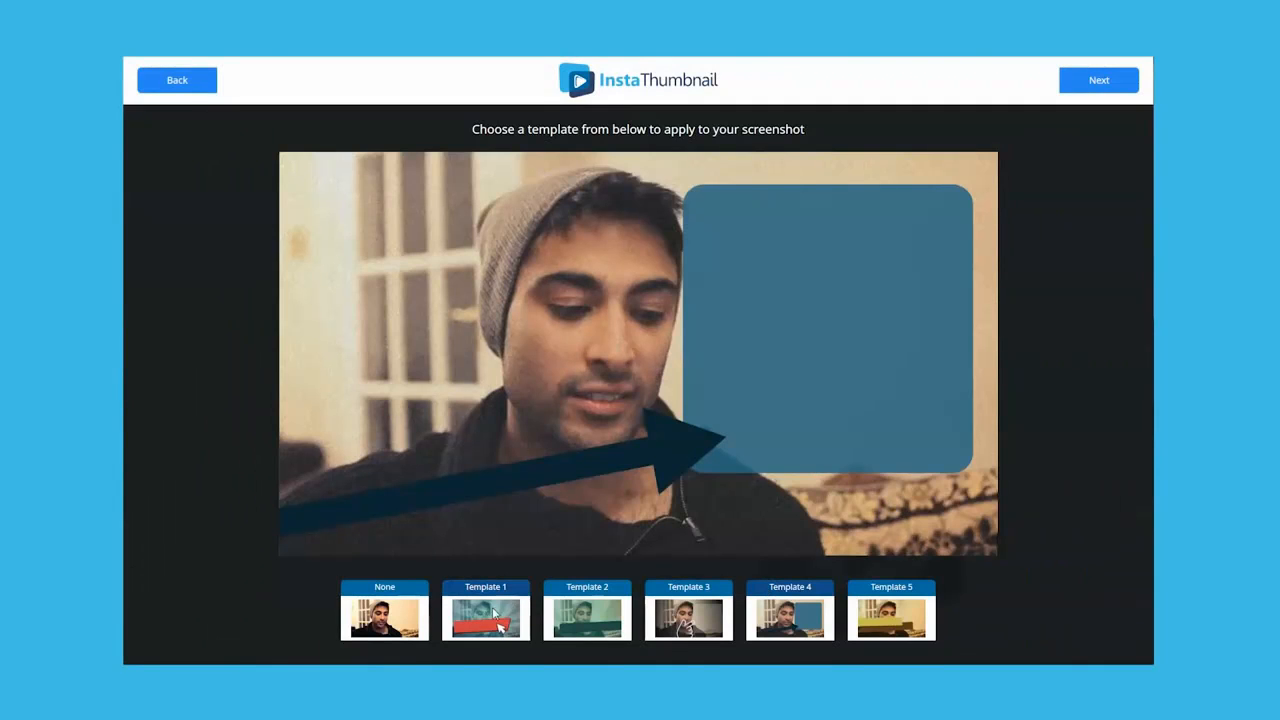
{"action": "left_click", "coordinate": [726, 620]}
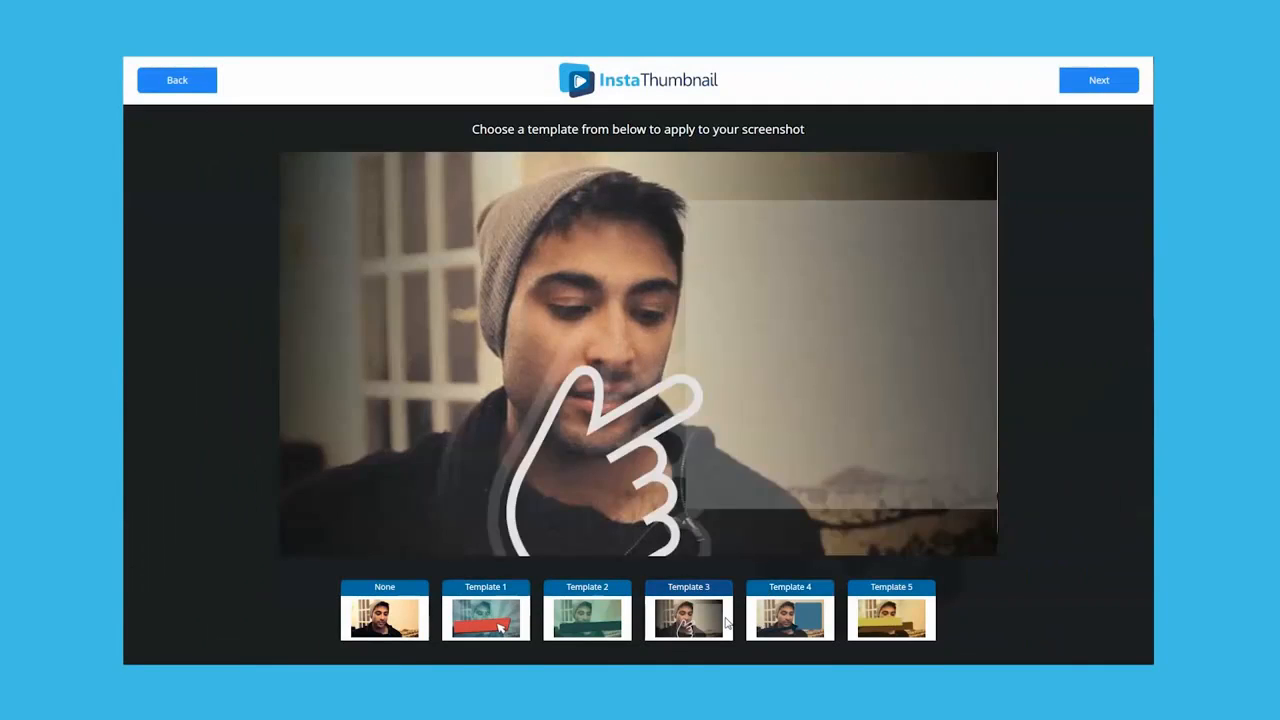
{"action": "left_click", "coordinate": [598, 617]}
{"action": "left_click", "coordinate": [497, 622]}
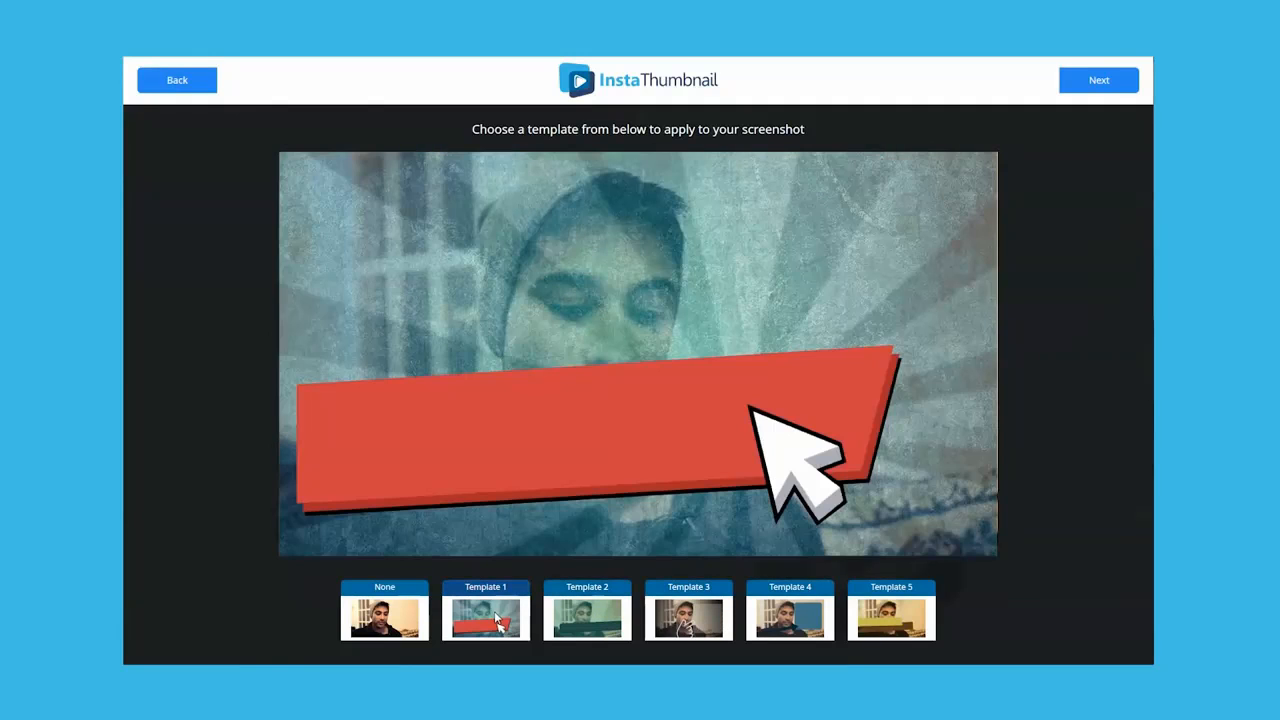